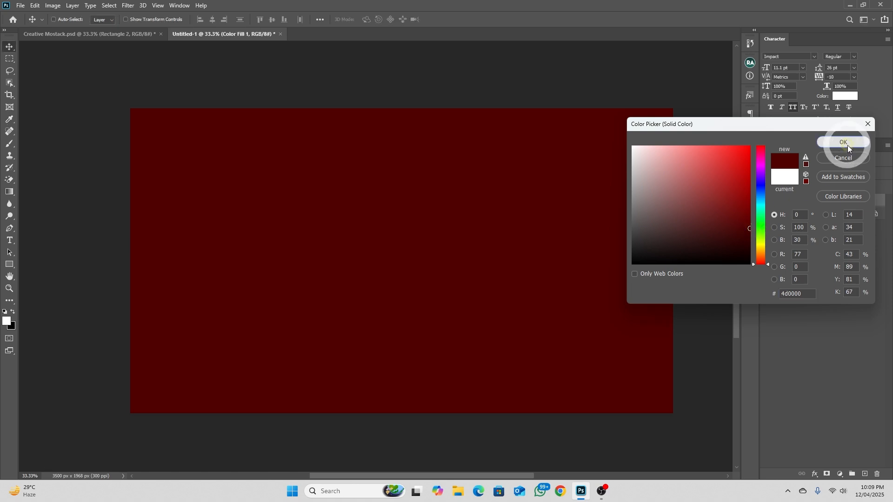
Apply the dark red 4d0000 as the solid color fill over the canvas
click(847, 142)
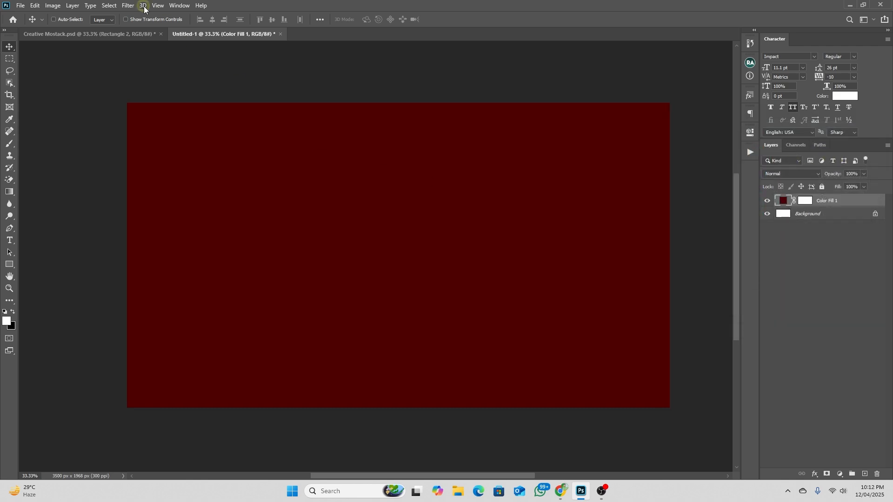
Place model.png as an embedded image at its default size, centered above the dark red fill
click(21, 6)
click(63, 188)
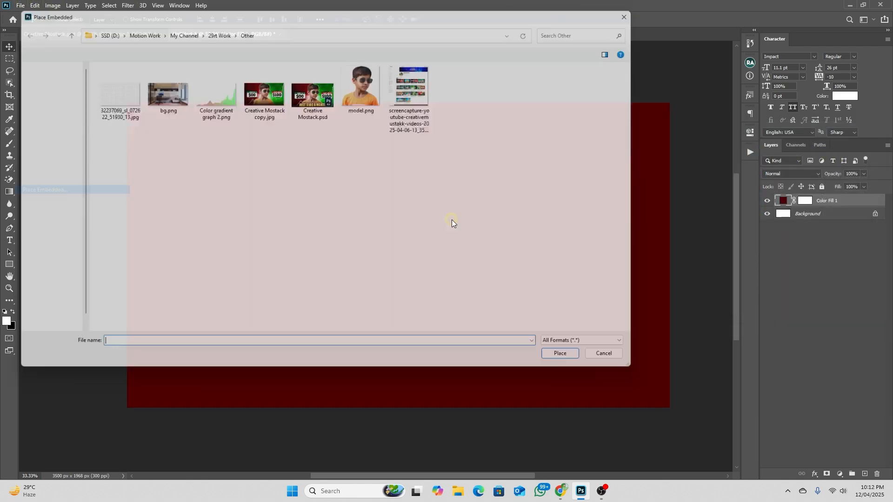
click(358, 90)
click(576, 365)
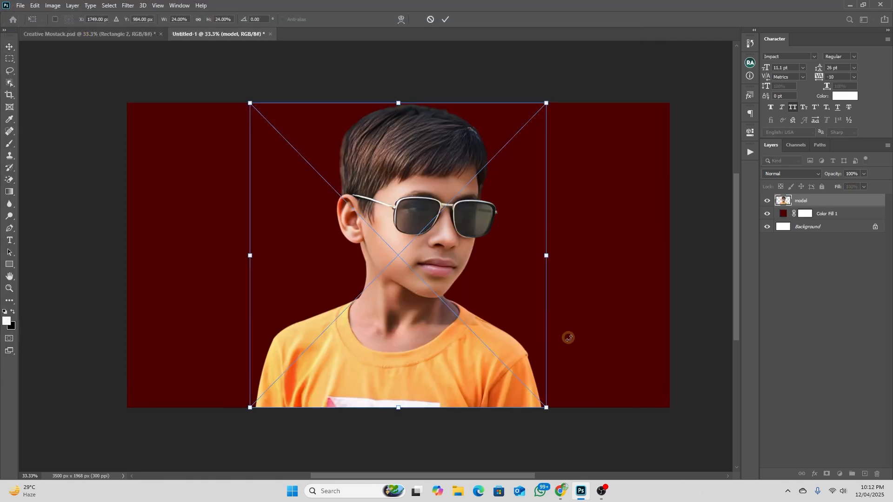
key(Return)
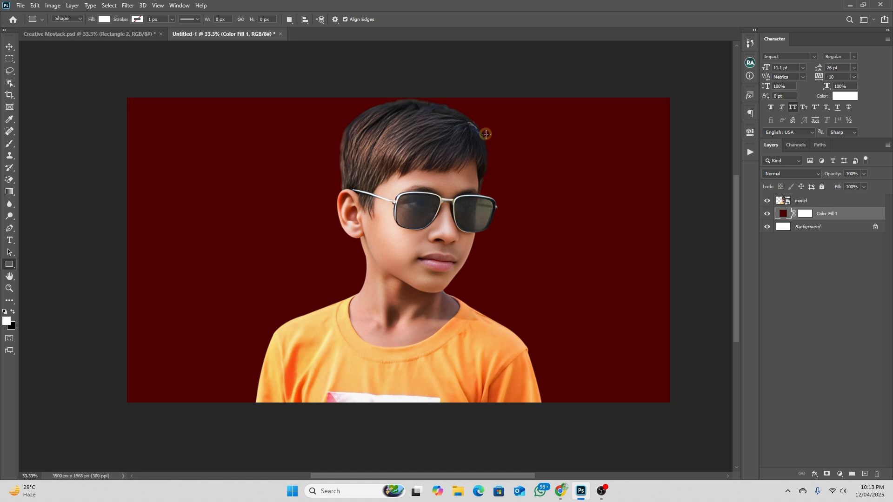
Draw a rectangle about 1872 by 2284 px above Color Fill 1, covering the canvas's right half behind the model
click(809, 202)
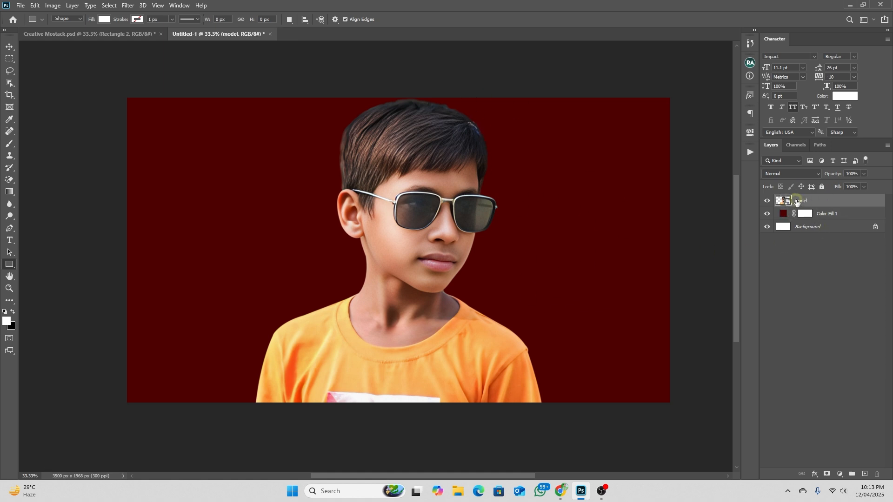
click(822, 217)
right_click(5, 263)
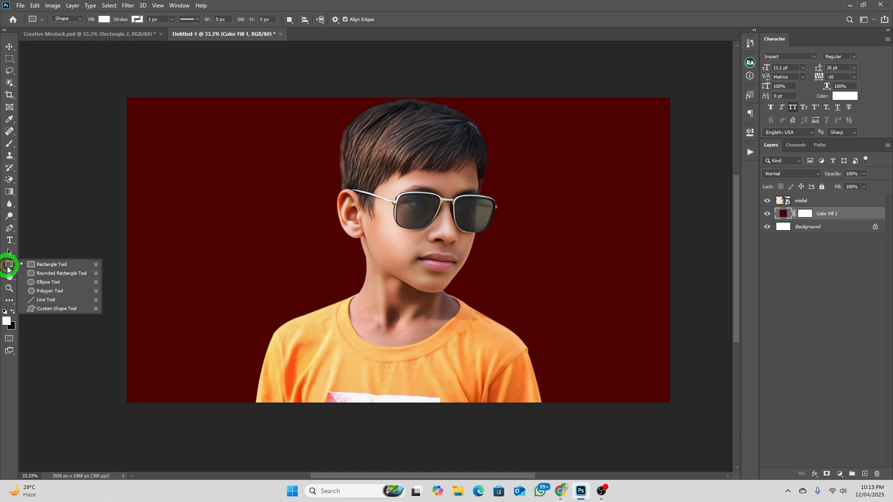
click(48, 261)
drag(399, 76, 689, 429)
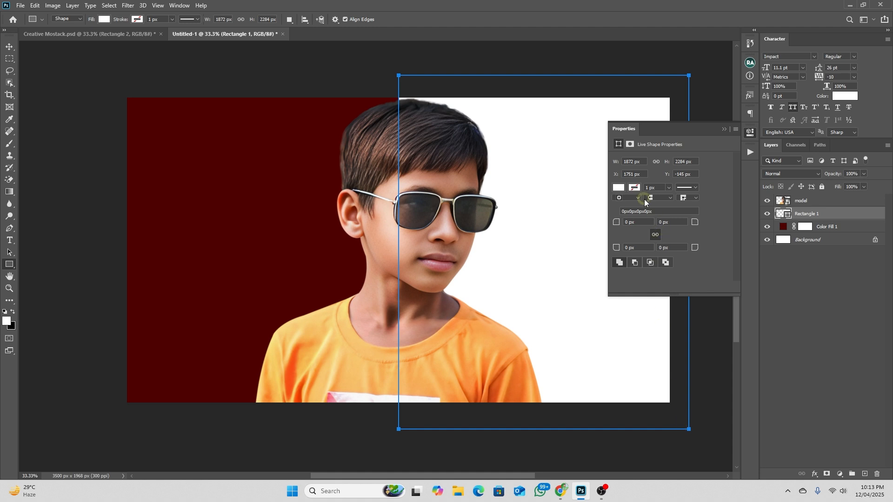
Recolor the rectangle's fill to a solid medium-dark green using a custom color
click(618, 188)
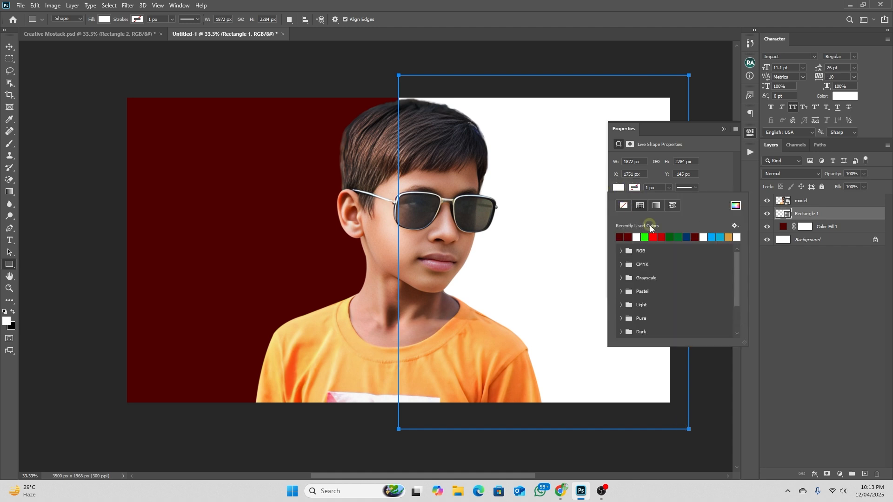
click(645, 238)
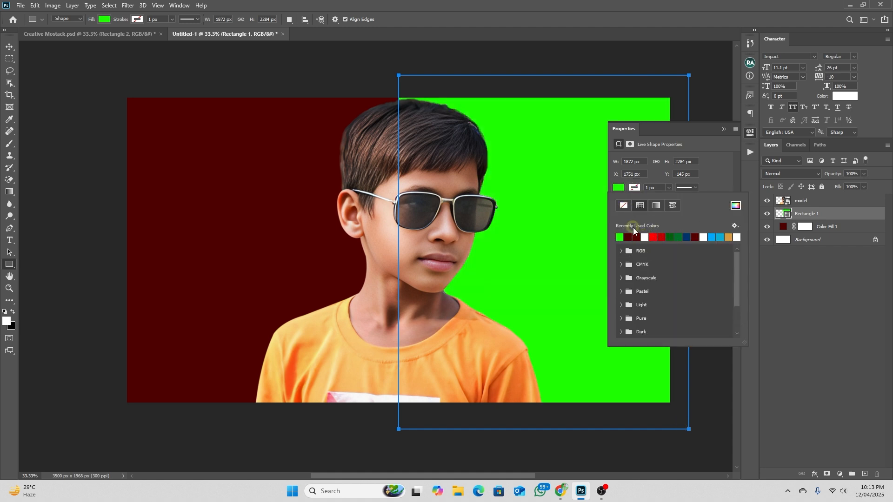
click(736, 205)
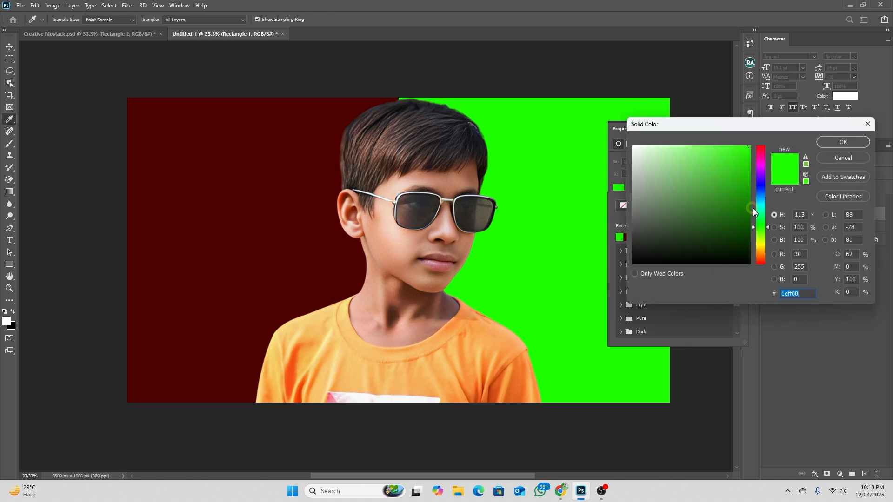
mouse_move(741, 205)
mouse_down()
mouse_move(741, 191)
mouse_move(764, 209)
mouse_move(749, 213)
mouse_up()
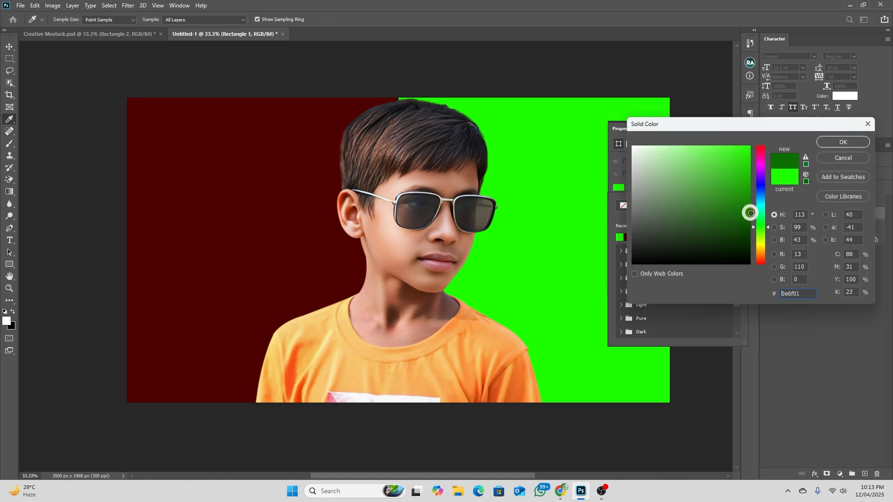
click(840, 142)
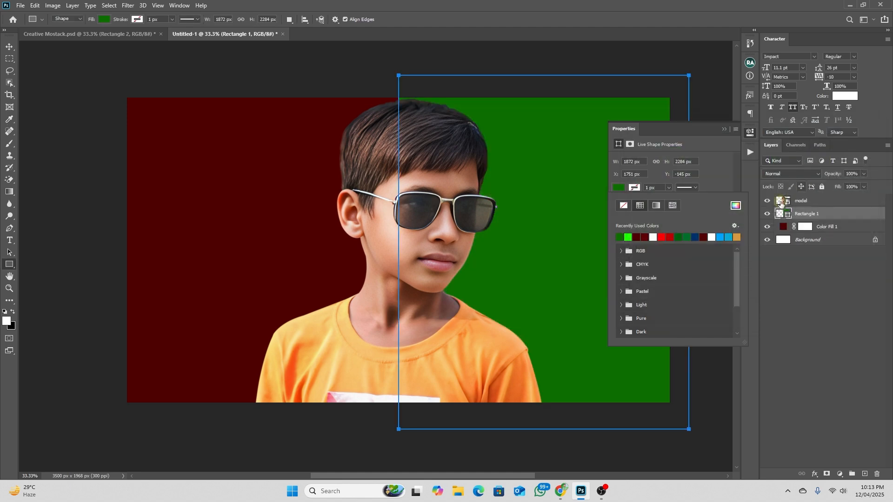
click(736, 205)
drag(750, 197, 766, 197)
click(826, 142)
click(8, 45)
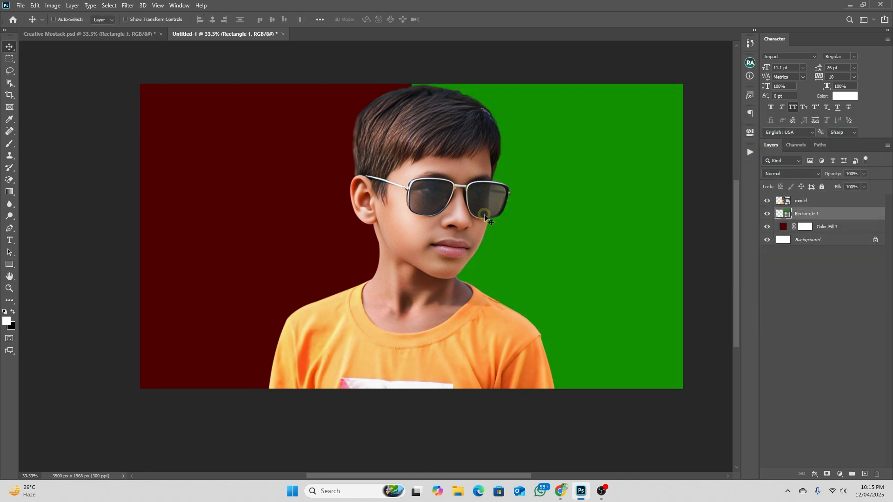
Place bg.png as an embedded image above the green rectangle and set its blend mode to Soft Light
click(20, 5)
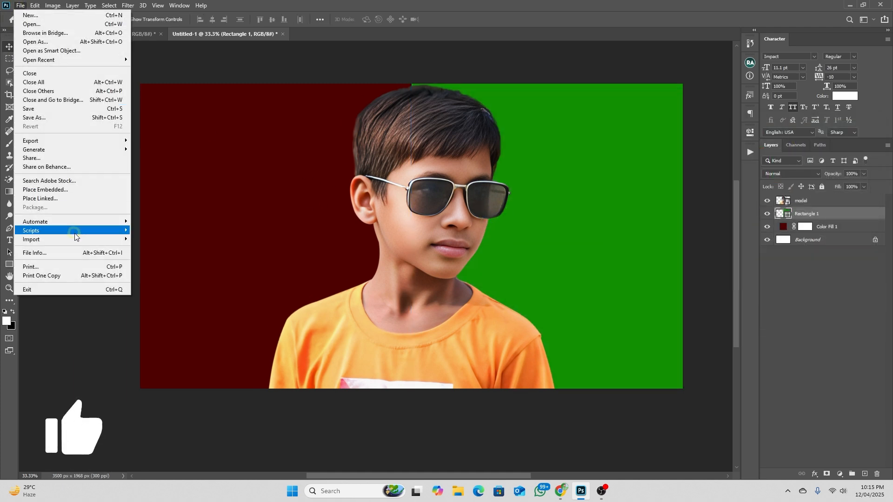
click(67, 190)
click(159, 87)
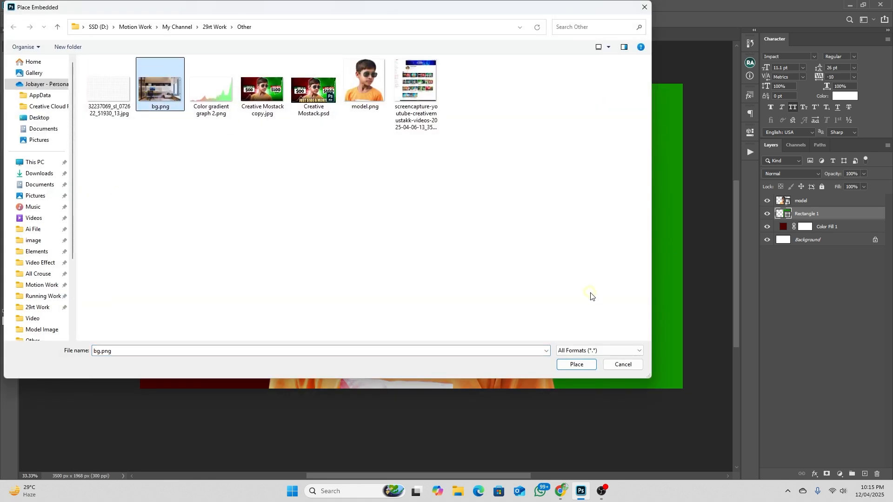
click(576, 364)
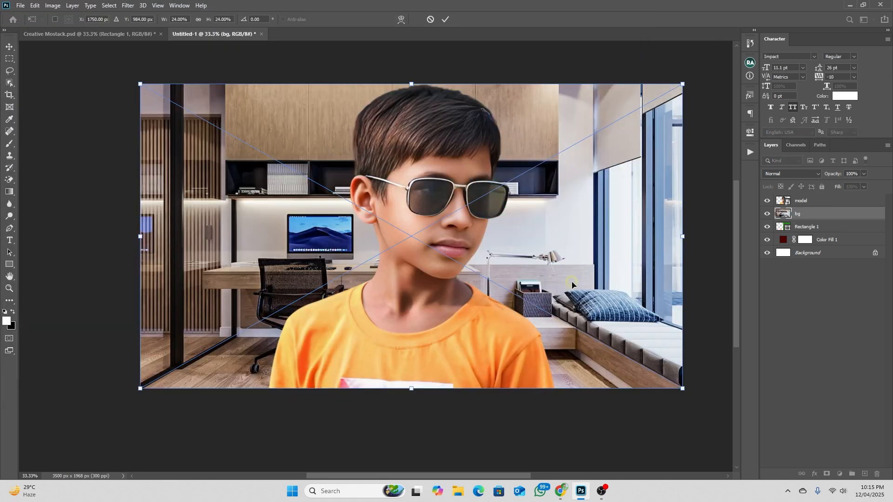
key(Return)
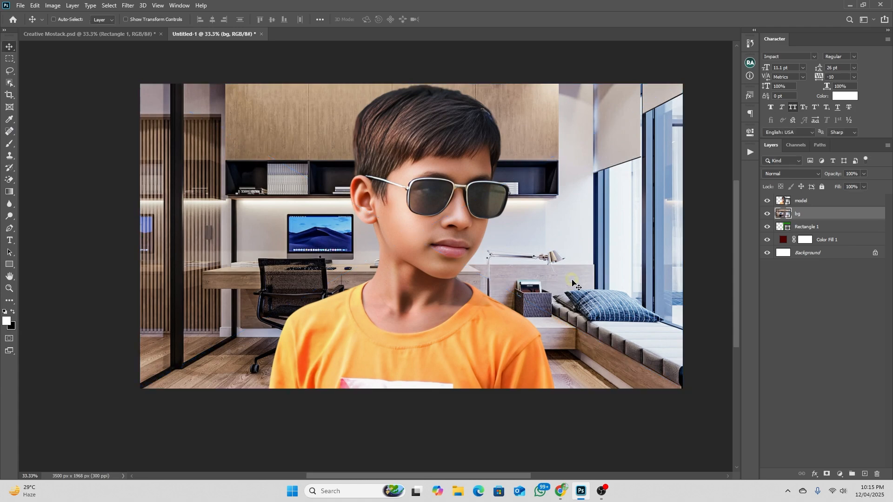
click(770, 174)
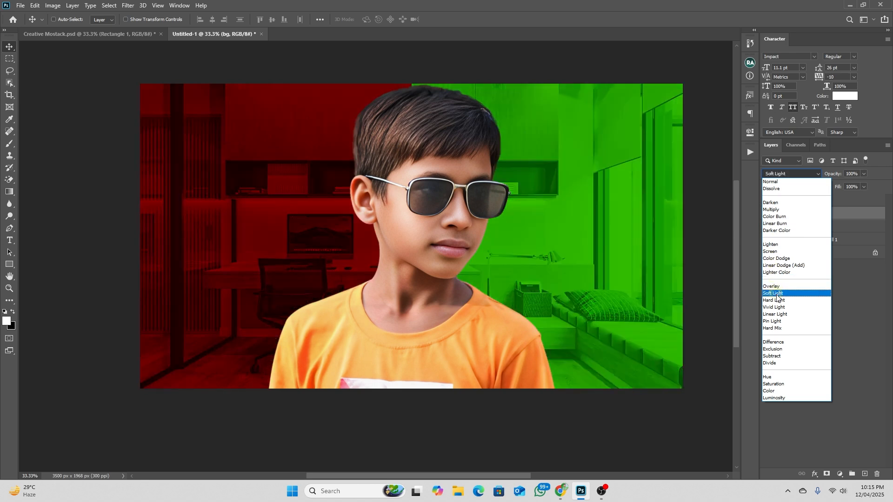
click(775, 293)
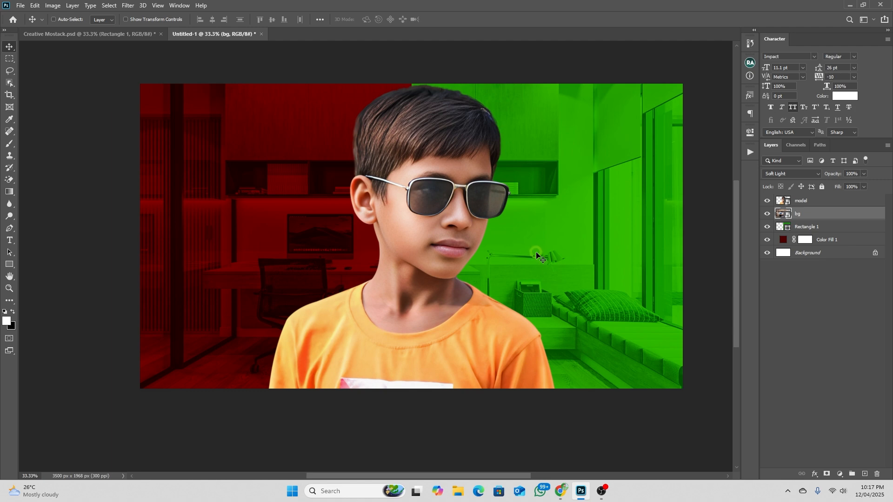
Apply a Box Blur with a 15-pixel radius to the bg layer
click(128, 5)
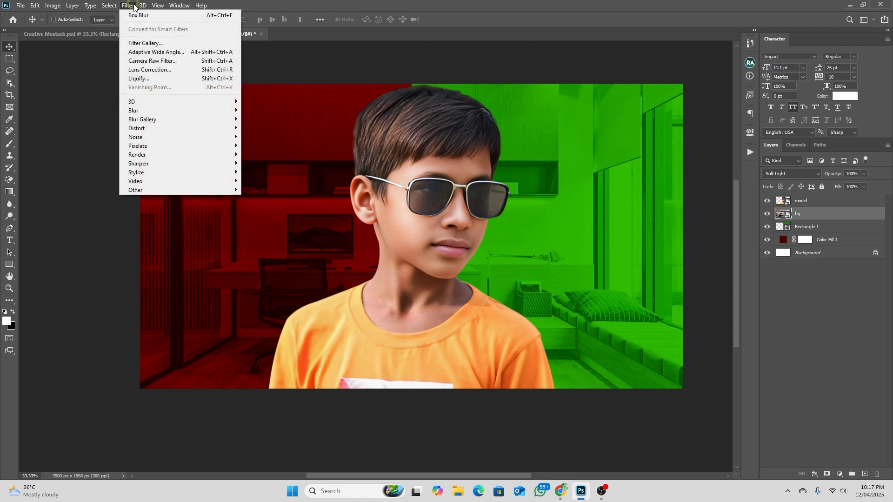
mouse_move(140, 110)
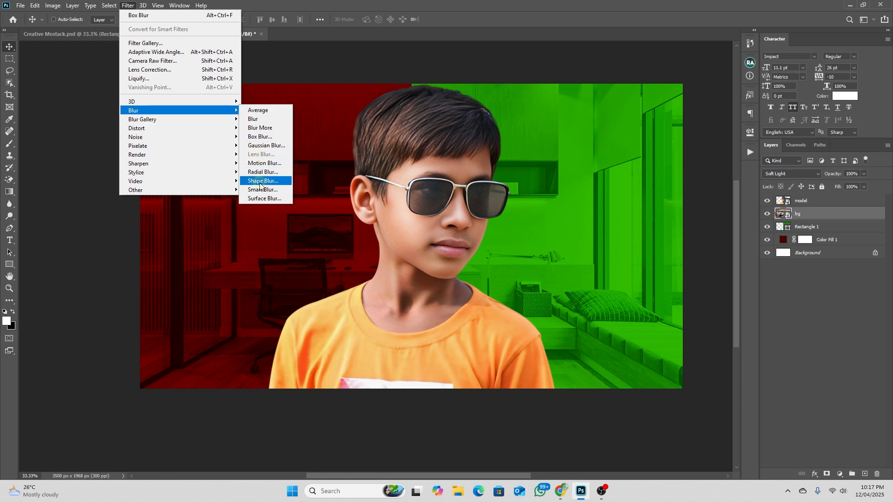
click(262, 137)
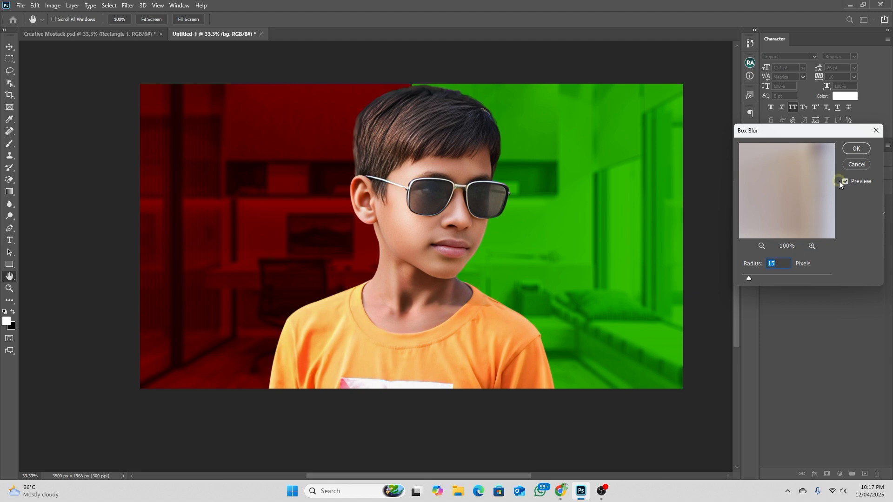
click(854, 149)
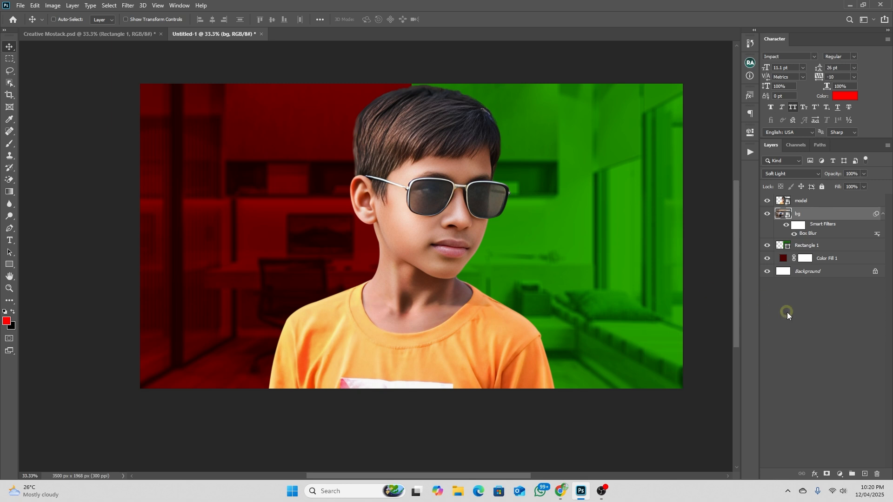
Add a Linear Dodge (Add) layer between bg and model, with red ff0000 as the foreground color
click(864, 474)
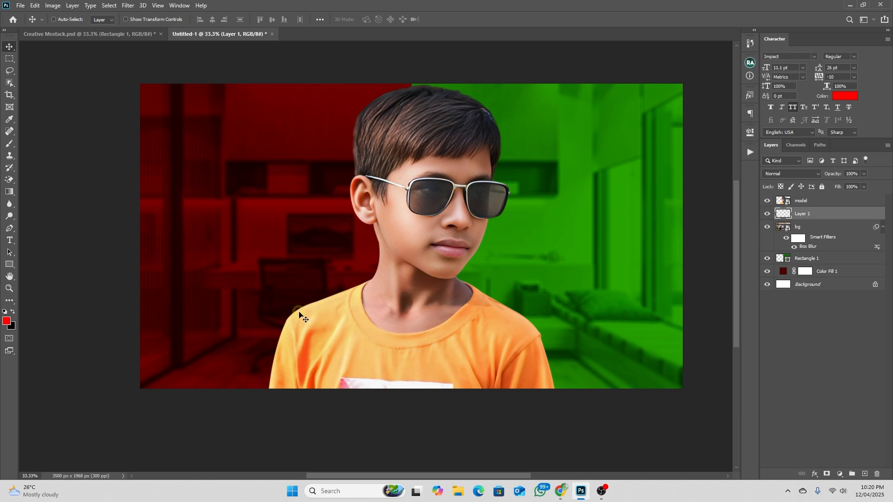
click(6, 321)
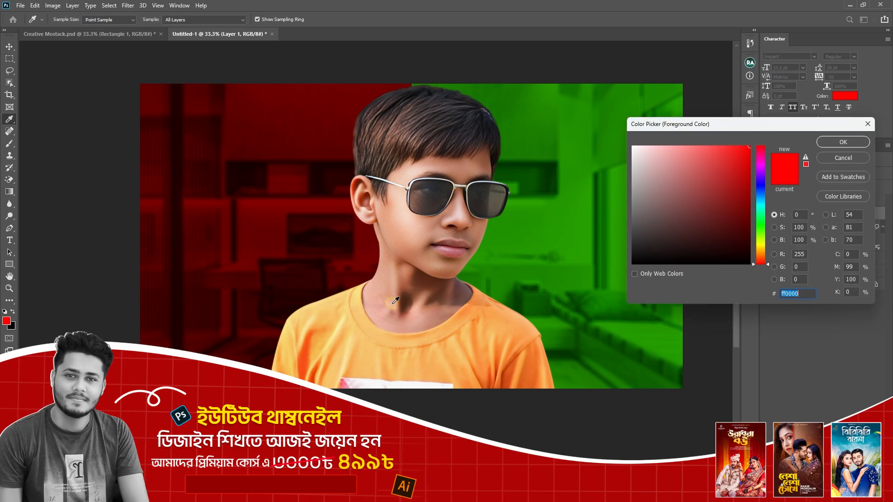
click(833, 143)
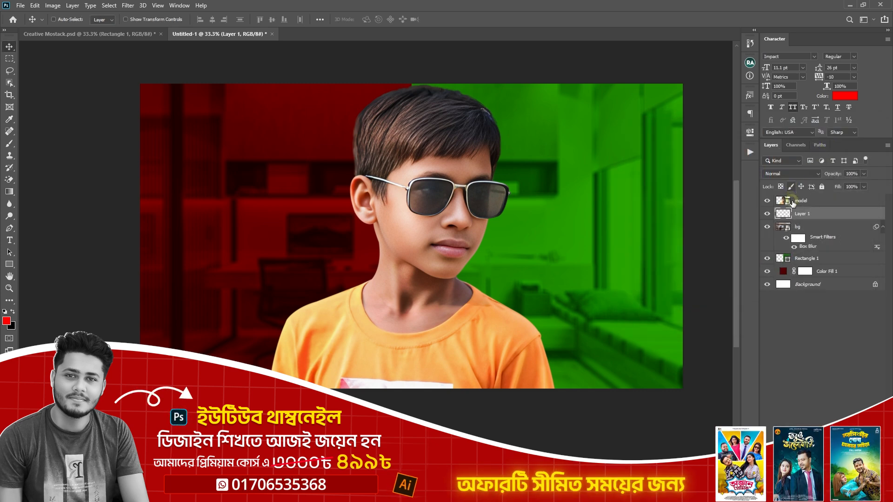
click(780, 176)
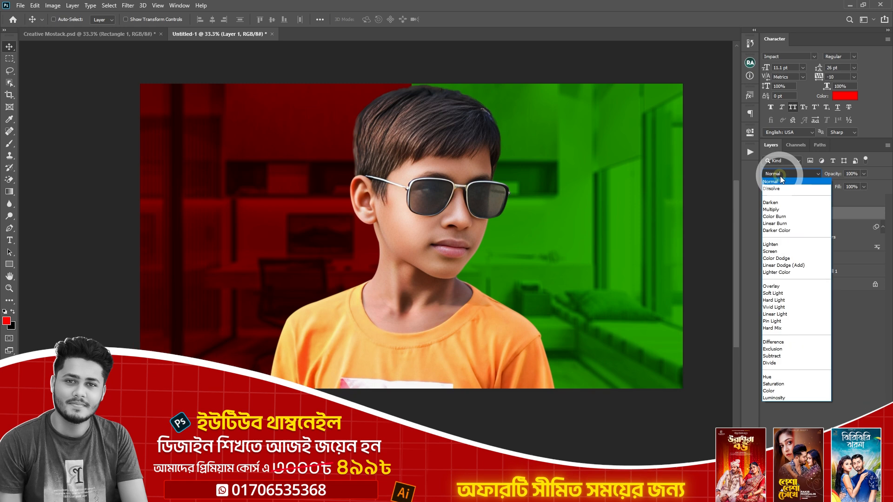
click(782, 265)
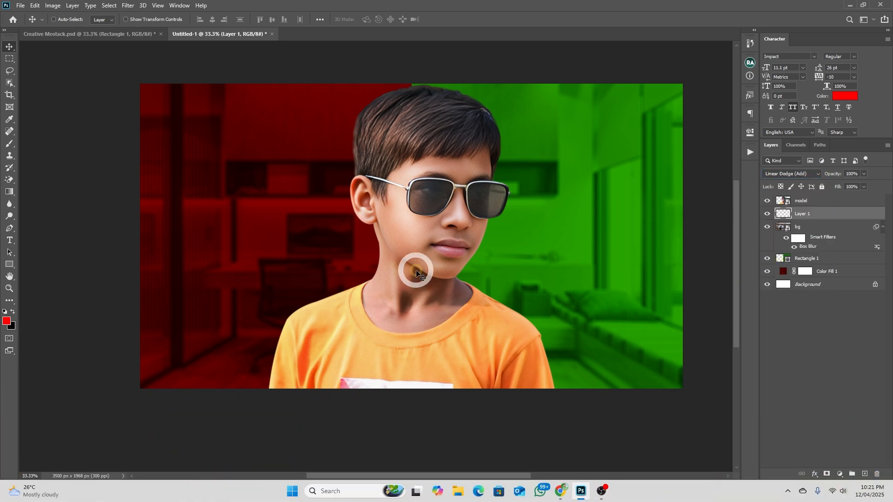
Set up the Brush tool with 100% opacity and flow and a soft tip about 1787 px wide
drag(10, 144, 56, 144)
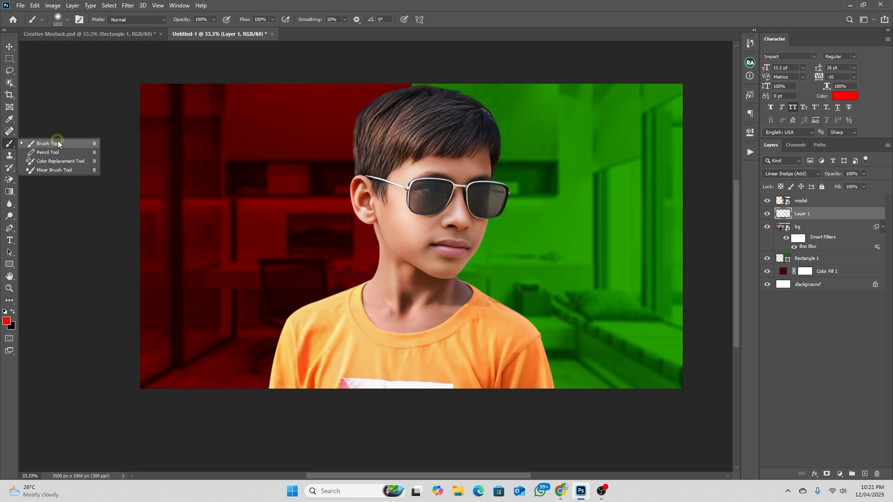
click(178, 21)
click(255, 20)
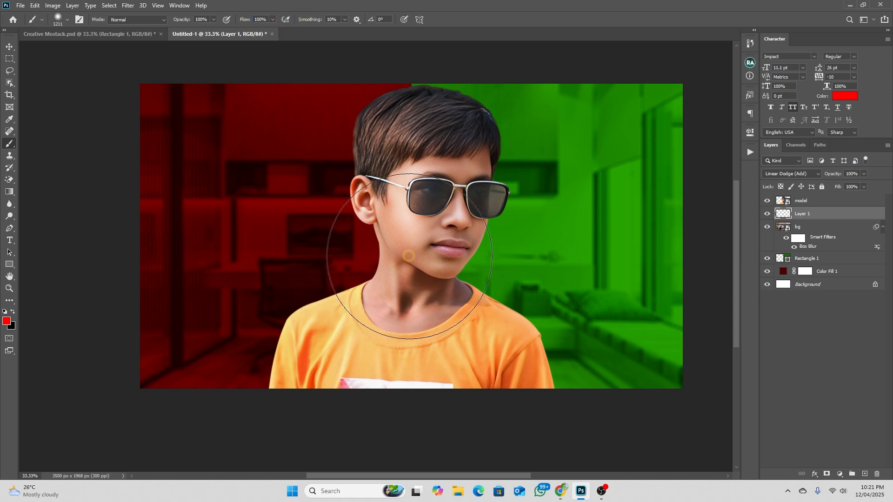
drag(406, 249, 451, 246)
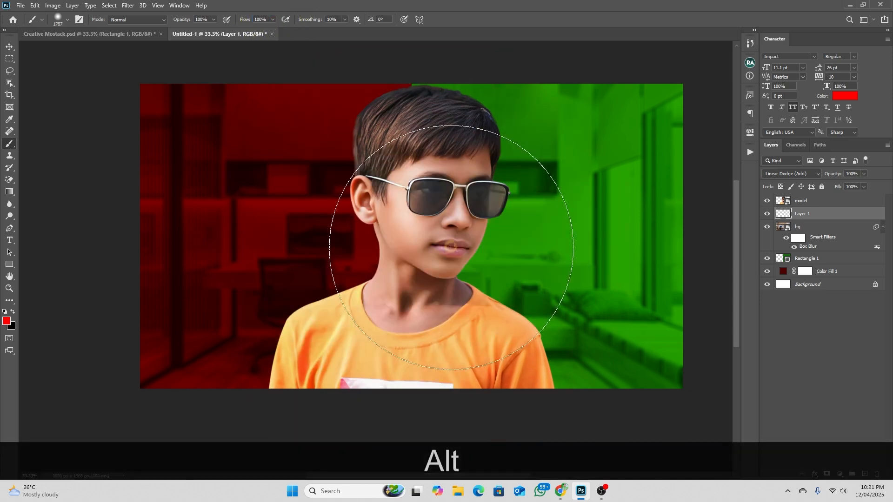
Try single soft red brush dabs behind the boy's neck on the new layer, undoing each one
click(393, 266)
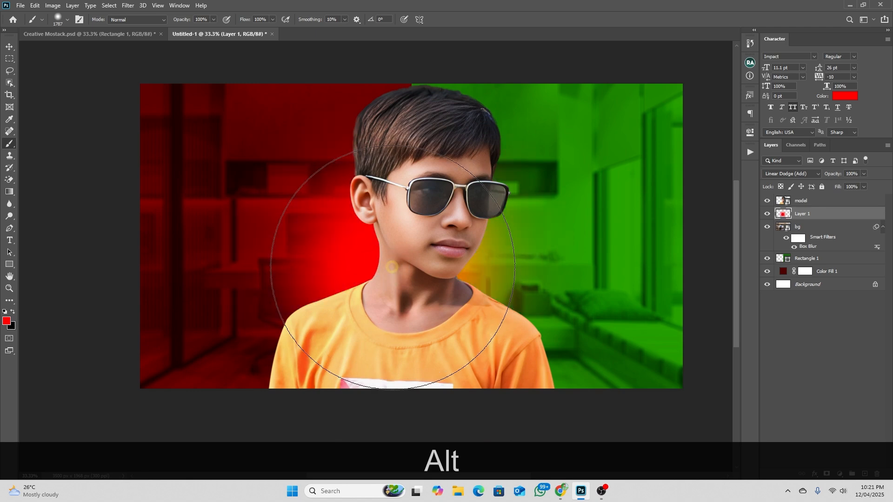
key(ctrl+z)
click(401, 269)
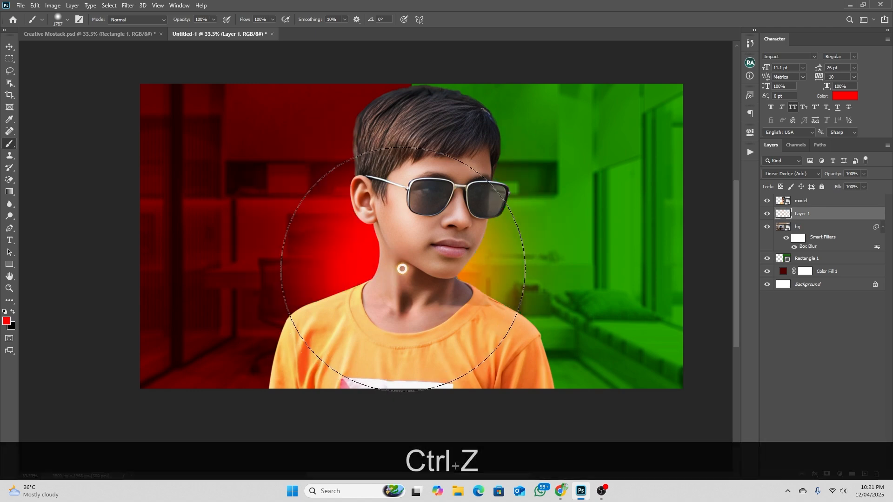
key(ctrl+z)
click(398, 268)
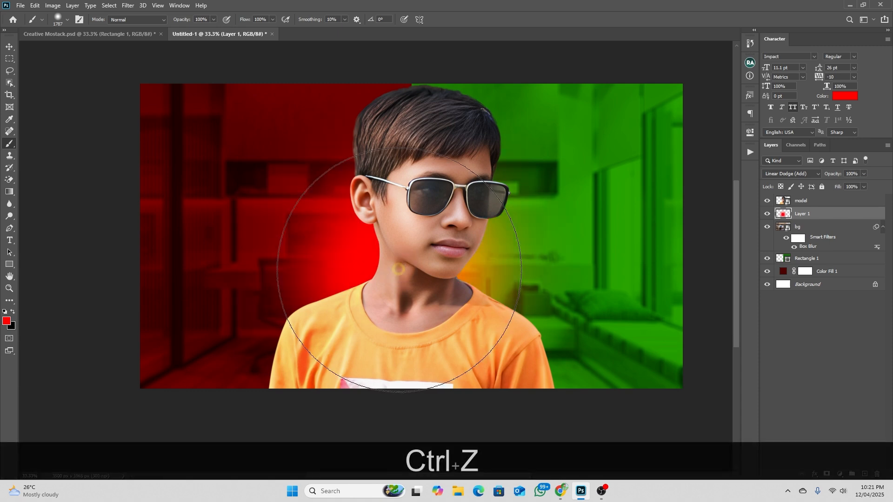
key(ctrl+z)
Enlarge the soft brush to about 1991 px and dab a red glow behind the boy's neck on Layer 1
mouse_move(398, 269)
mouse_down()
mouse_move(412, 263)
mouse_move(393, 271)
mouse_up()
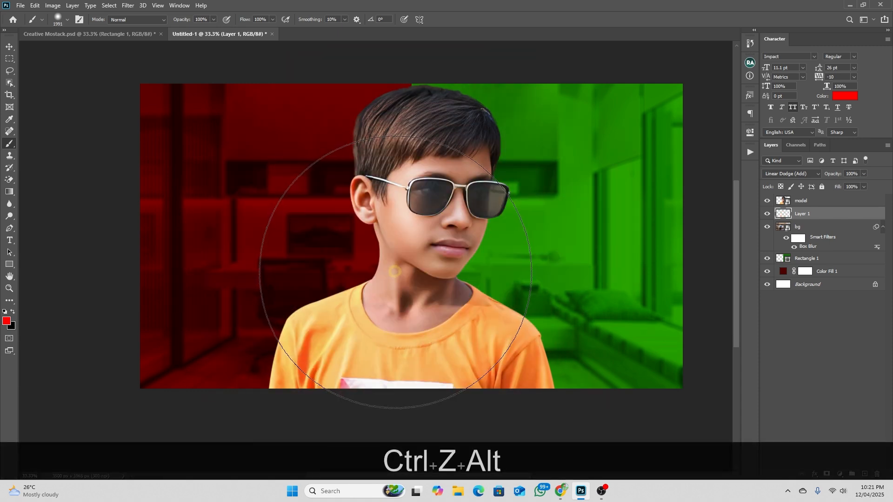
click(393, 271)
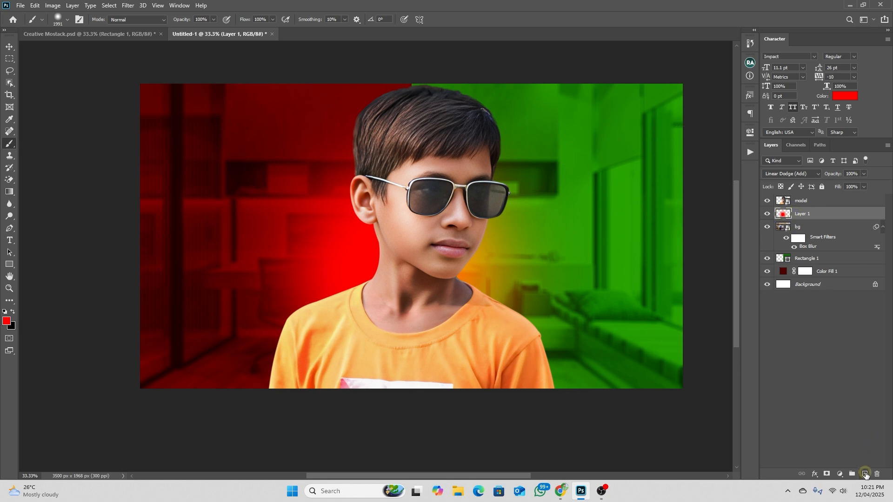
Add a new layer above the red glow layer and set its blend mode to Linear Dodge (Add)
click(864, 473)
click(781, 176)
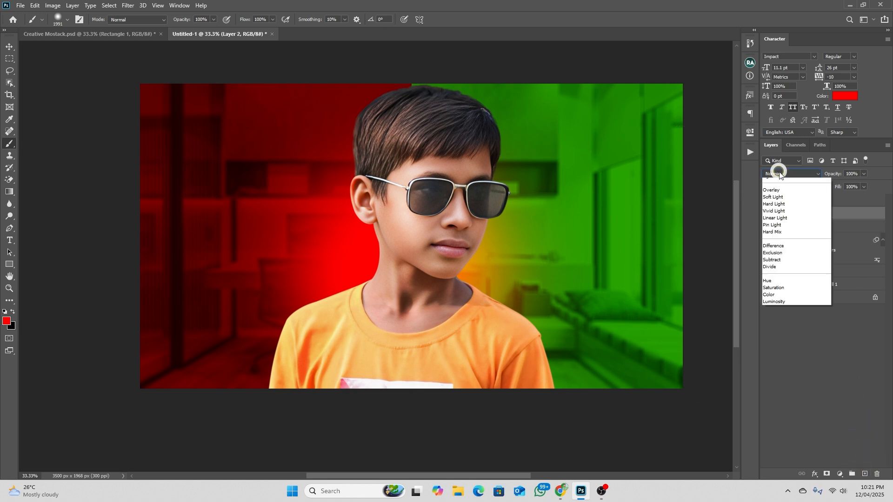
click(785, 266)
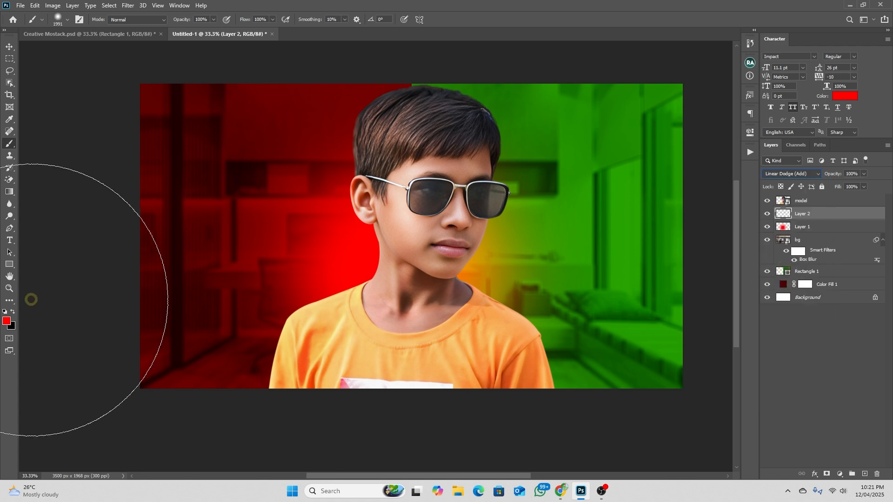
Set the foreground color to green 00ff12 and dab one soft glow behind the boy's chin on Layer 2
click(6, 321)
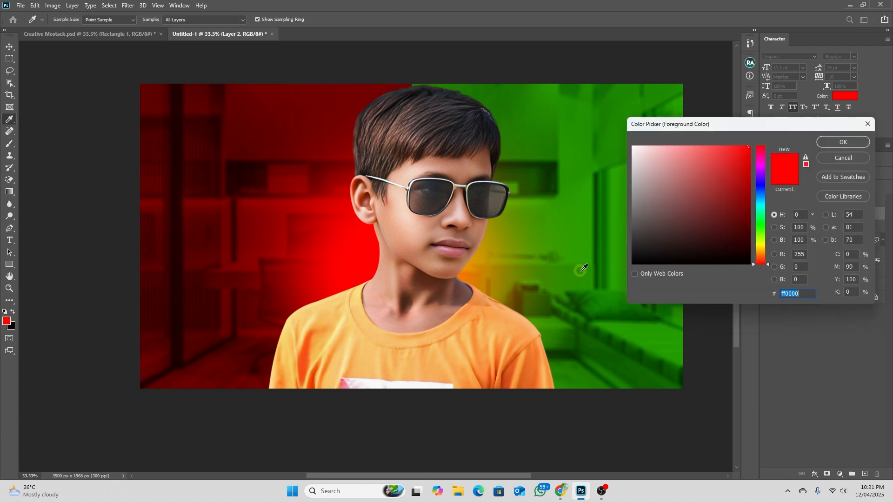
drag(759, 230, 760, 225)
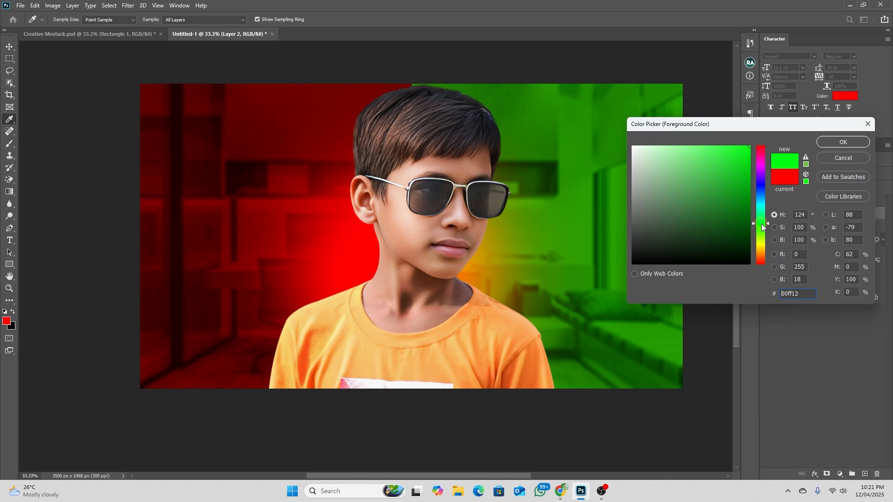
click(831, 143)
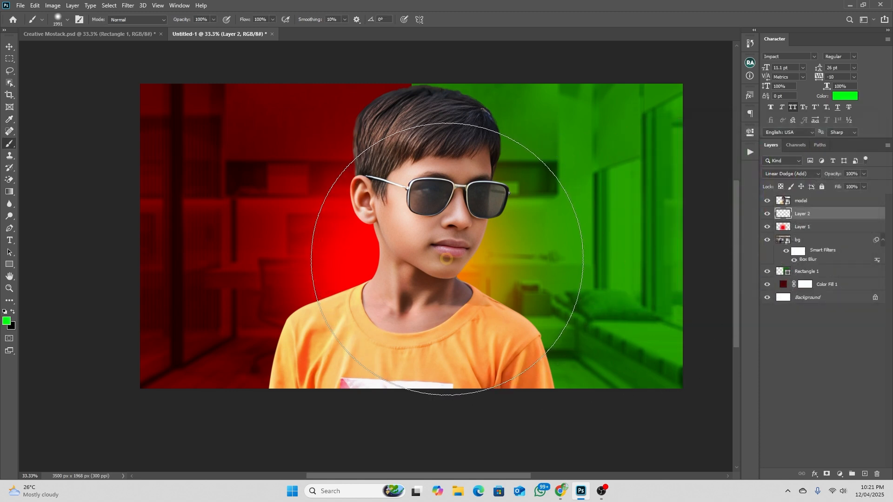
click(444, 261)
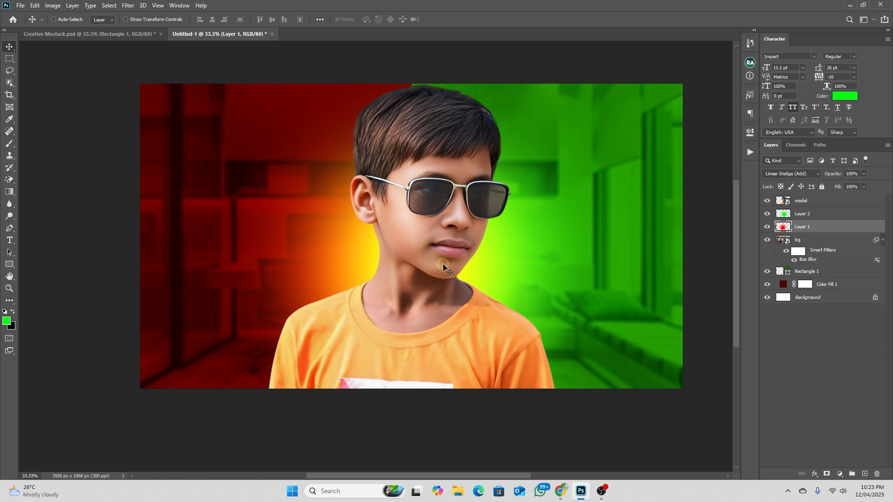
Delete the part of the red glow on Layer 1 that spills over the green half, using a rectangular selection
click(809, 214)
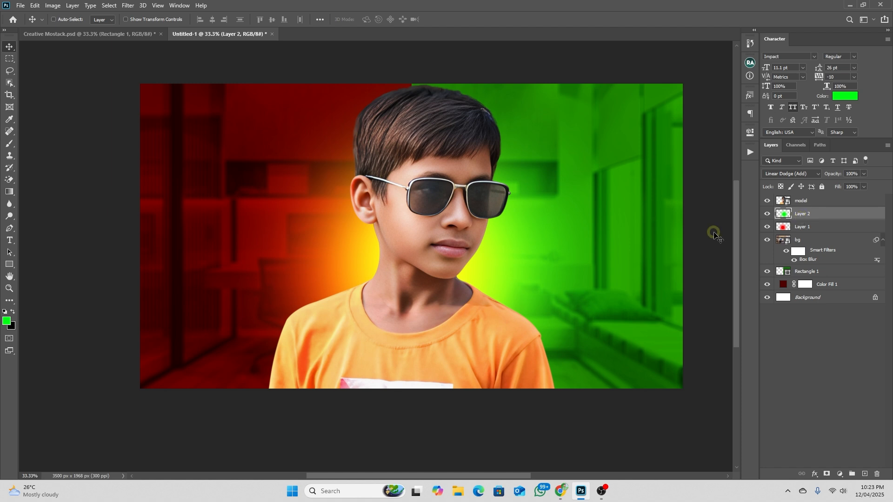
click(801, 228)
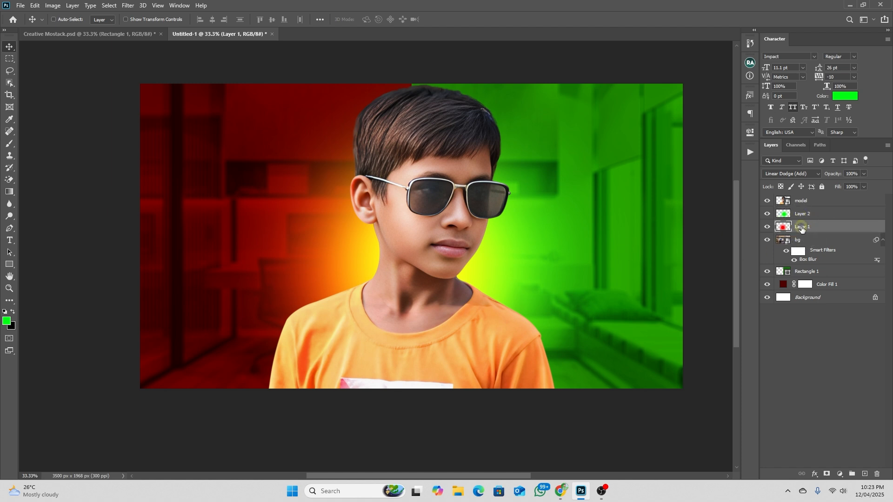
click(9, 58)
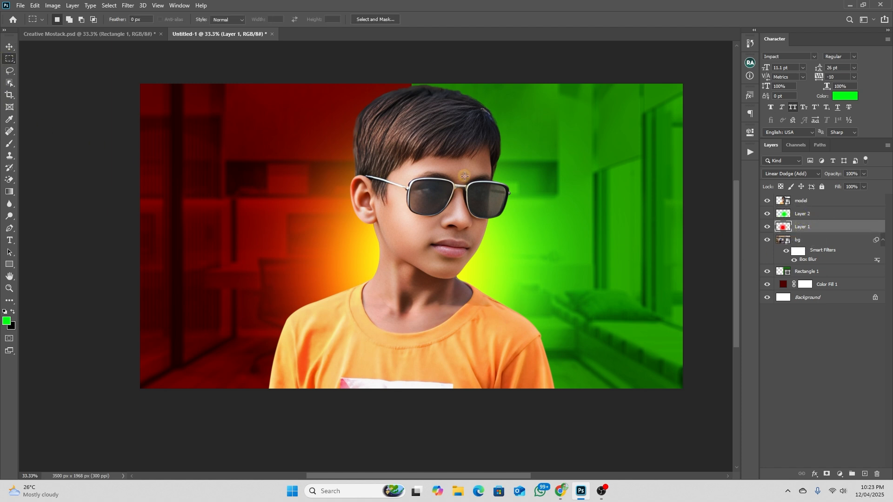
drag(414, 69, 620, 397)
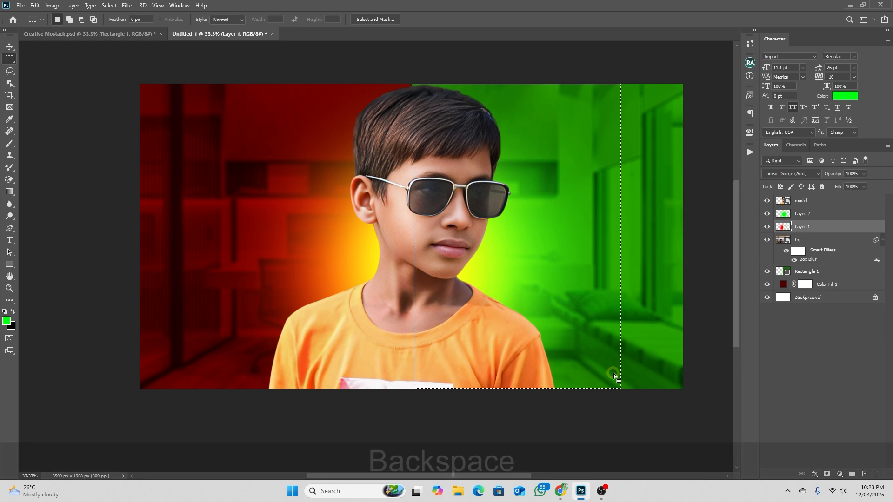
key(BackSpace)
click(464, 267)
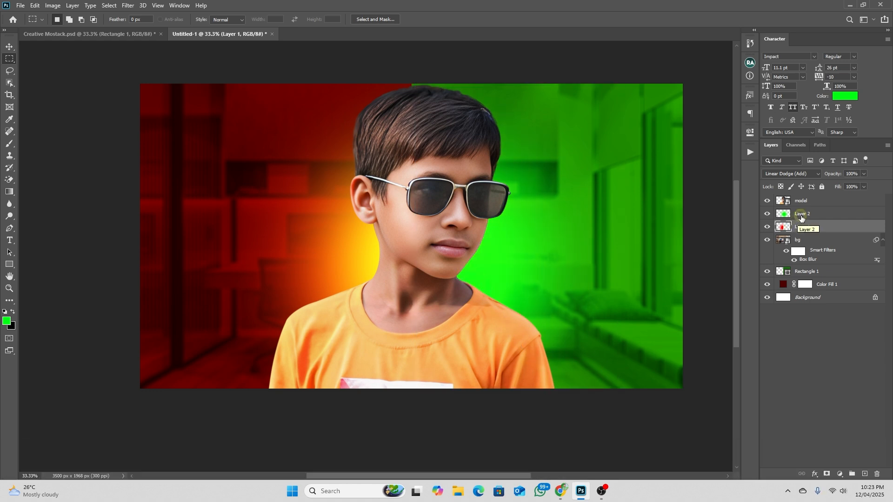
Delete the part of the green glow on Layer 2 that covers the red half, using a rectangular selection, and deselect
click(800, 217)
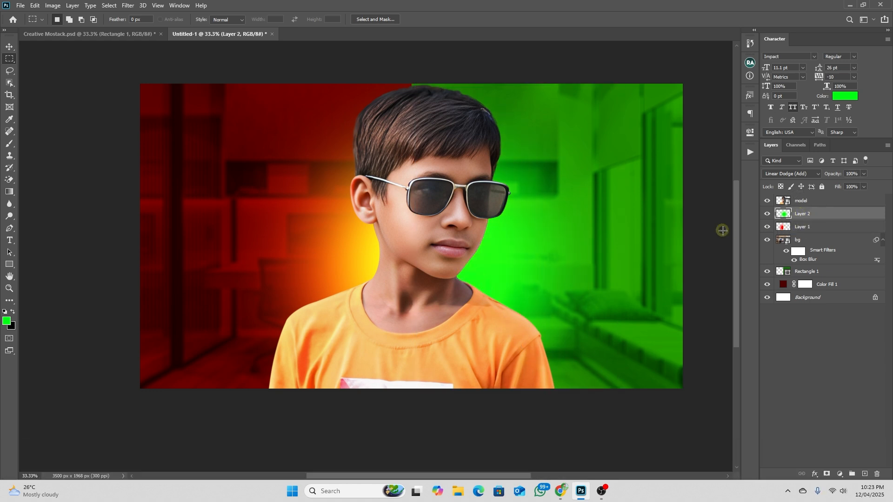
drag(192, 87, 416, 414)
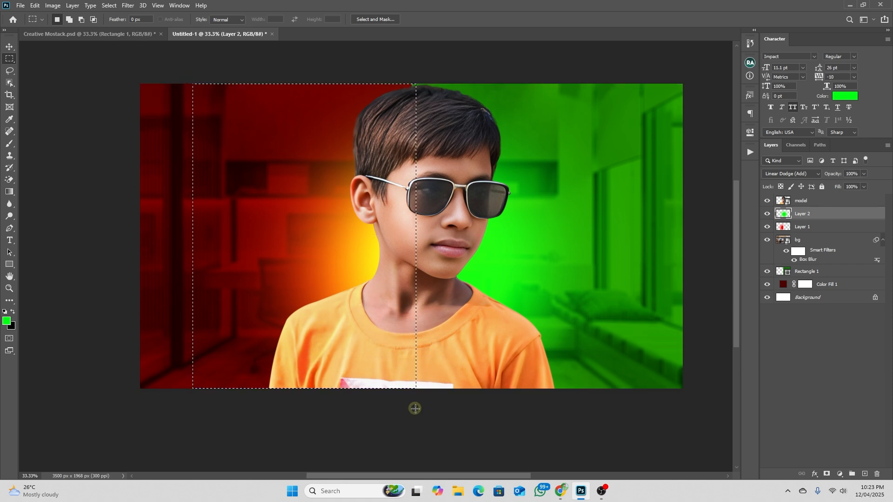
key(BackSpace)
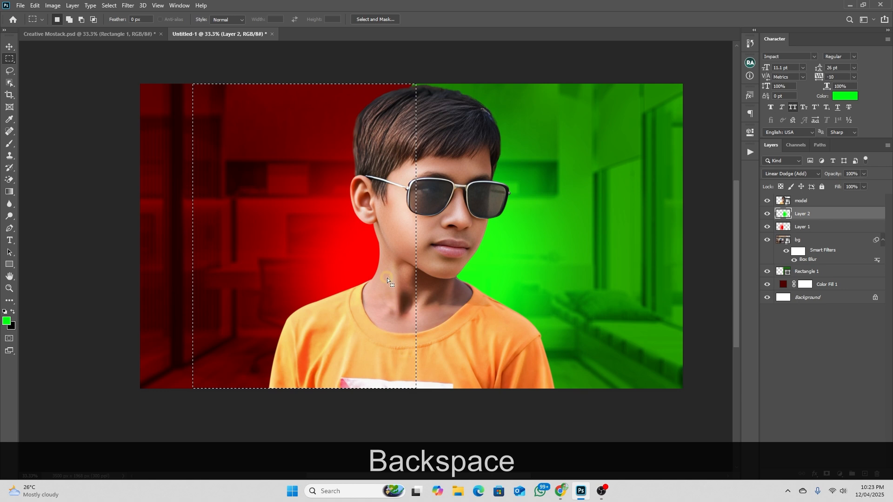
key(ctrl+d)
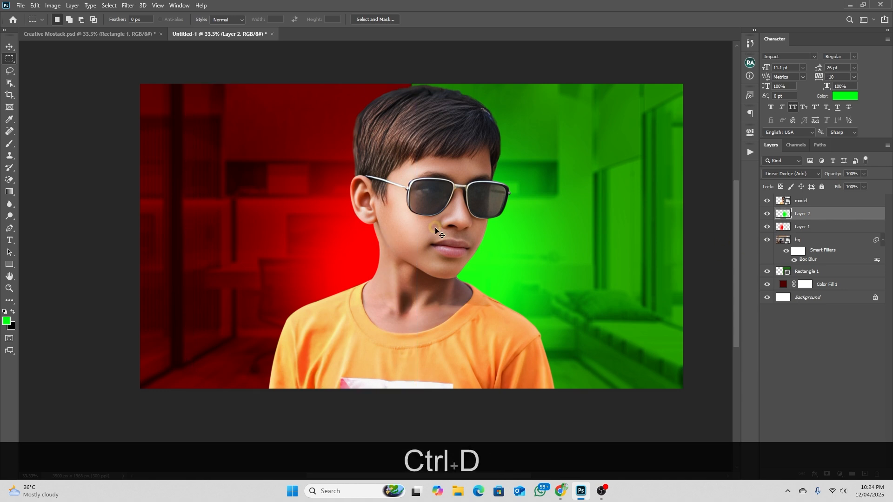
key(v)
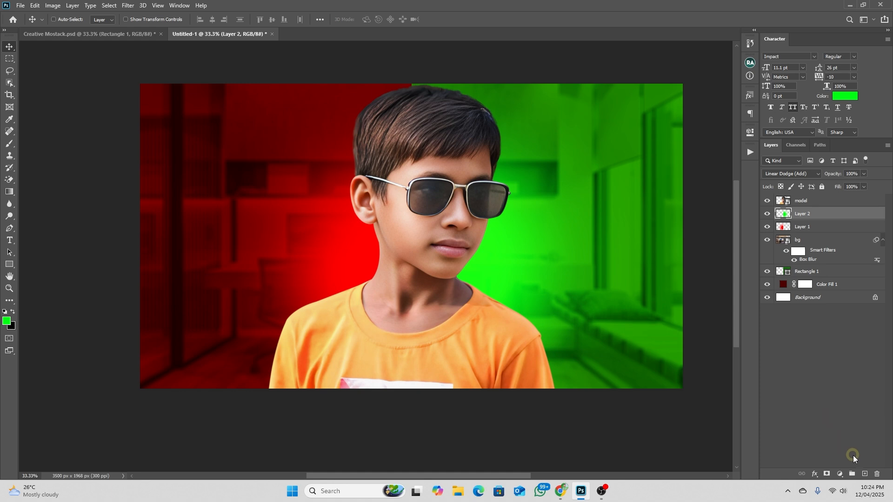
Add a new layer above the green glow and set the foreground color to white ffffff
click(864, 474)
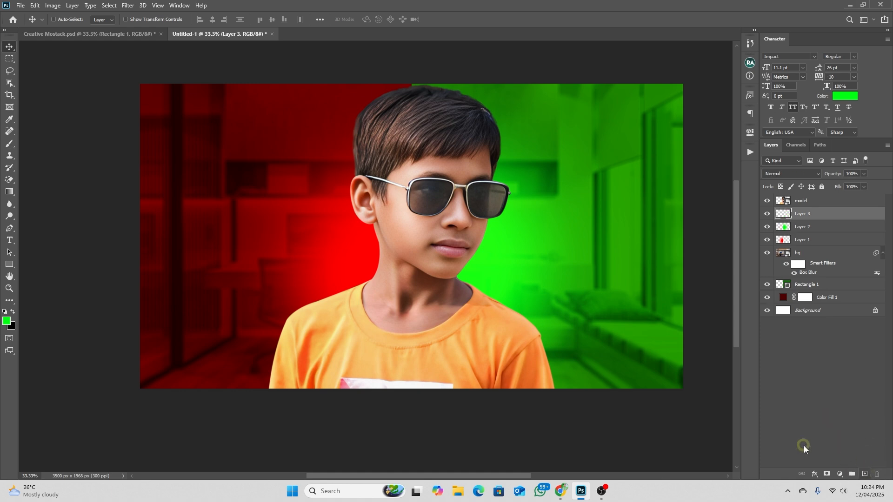
click(7, 322)
text(ffffff)
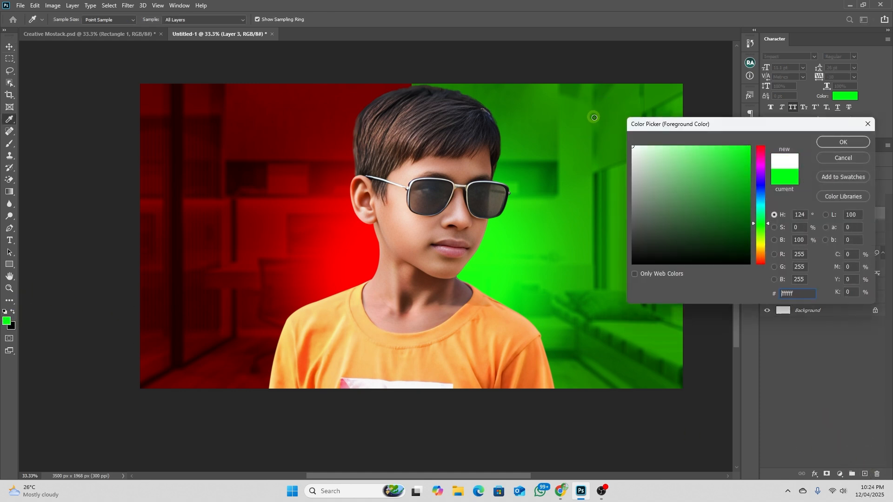
click(848, 143)
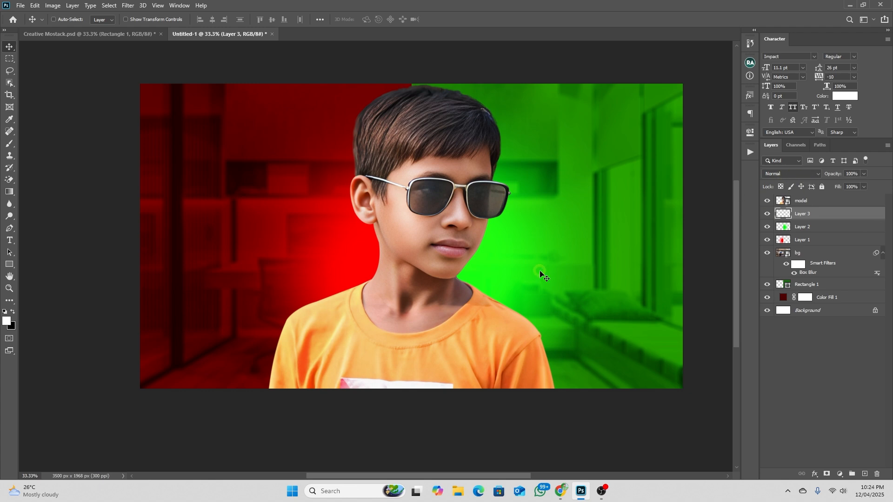
Paint a white glow behind the boy's neck on Layer 3 with a soft brush about 1001 px wide
key(b)
mouse_move(436, 275)
mouse_down()
mouse_move(369, 276)
mouse_move(397, 275)
mouse_up()
key(ctrl+z)
key(ctrl+z)
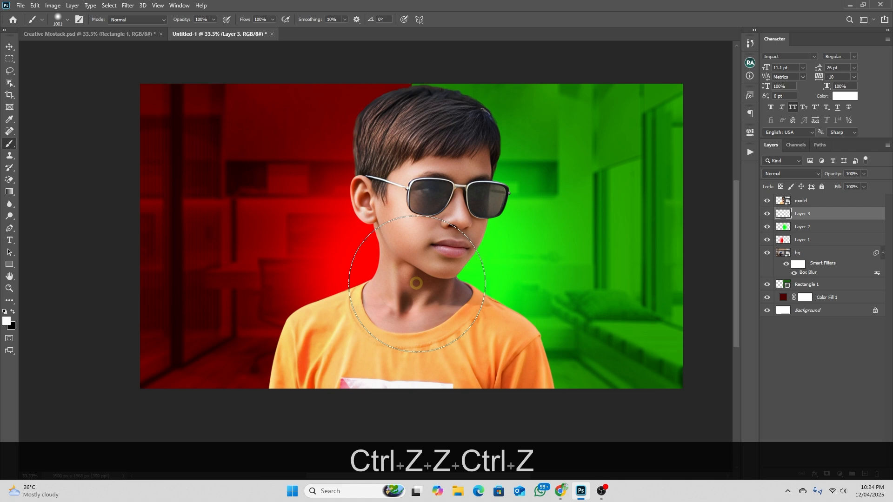
click(409, 279)
click(414, 281)
click(415, 282)
click(9, 46)
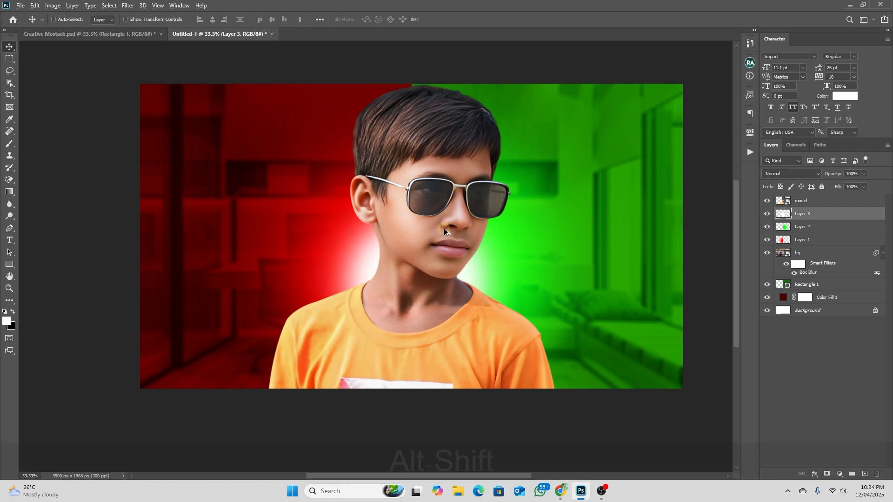
Place the grid image 32237069_sl_072622_51930_13.jpg as an embedded layer below the model and scale it to cover the canvas
scroll(444, 228, down, 3)
scroll(433, 243, up, 3)
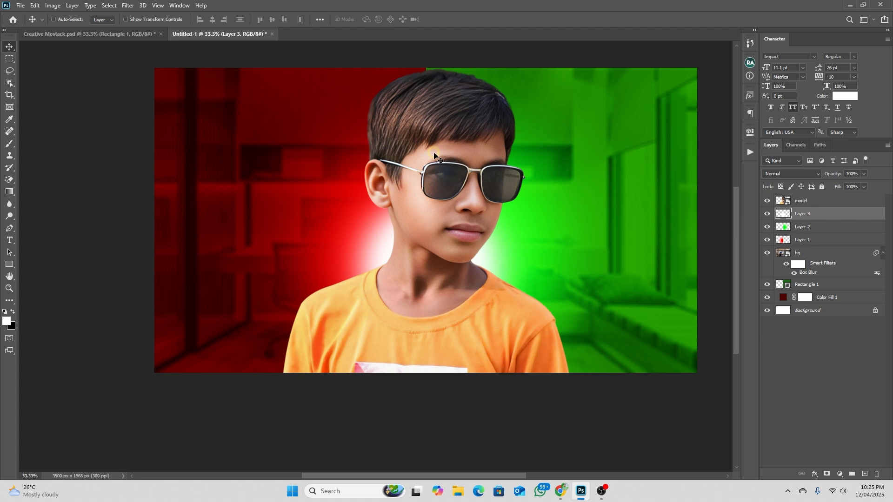
click(18, 5)
click(68, 189)
click(113, 94)
click(577, 364)
drag(586, 219, 697, 253)
key(Return)
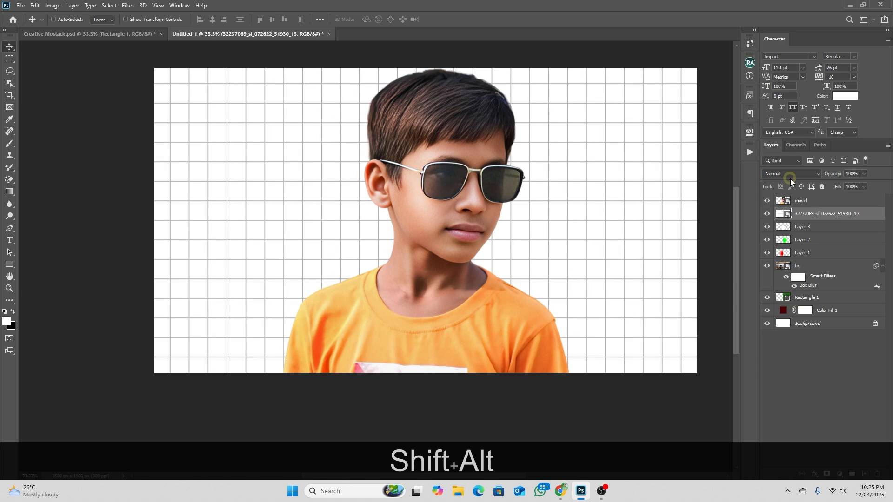
Set the grid layer's blend mode to Soft Light
click(785, 176)
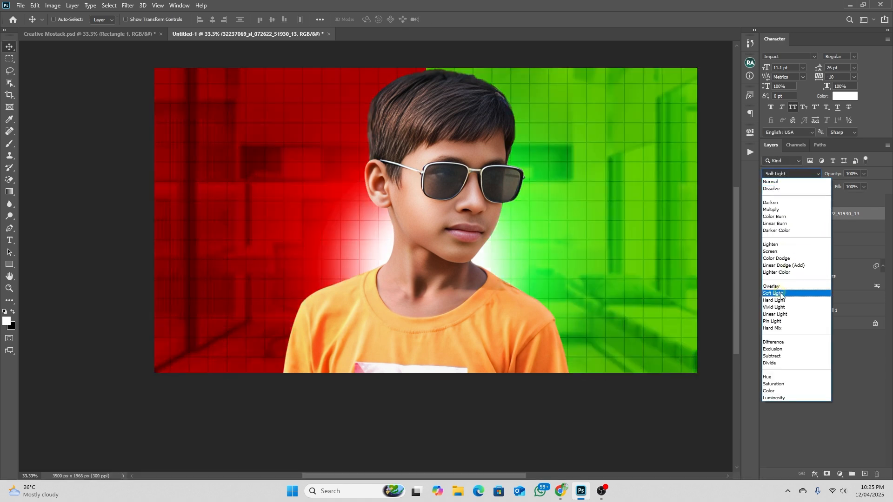
click(781, 294)
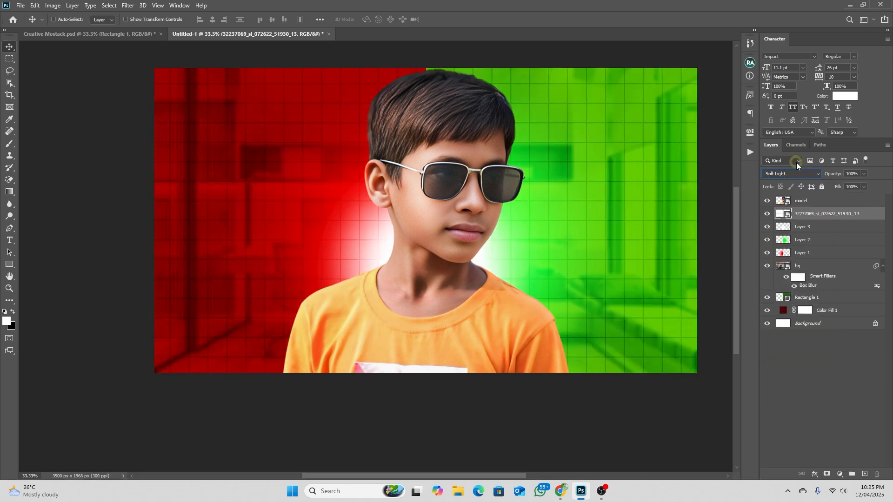
click(791, 174)
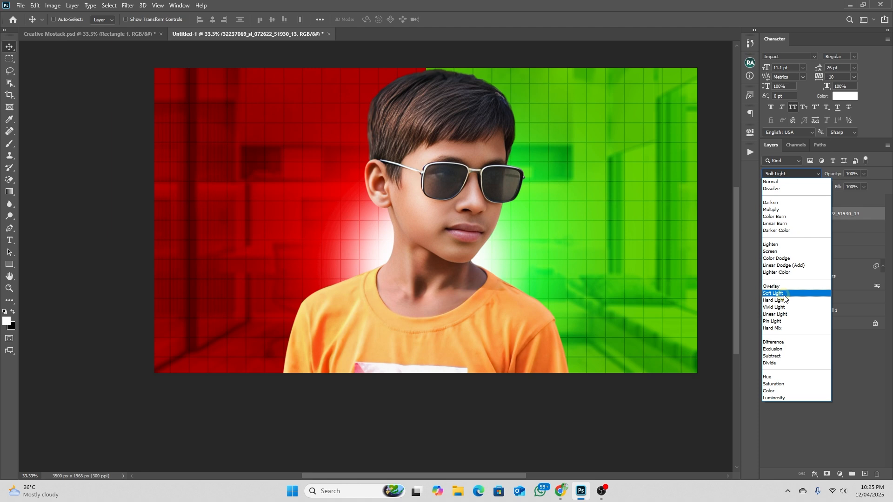
click(784, 294)
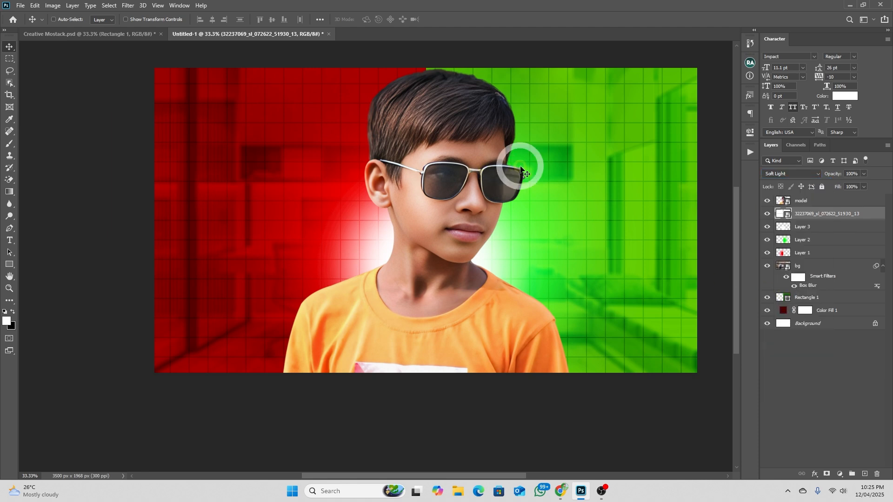
Add a black layer mask to the grid layer and reveal the grid around the boy with a soft white brush about 2933 px wide
alt+click(824, 474)
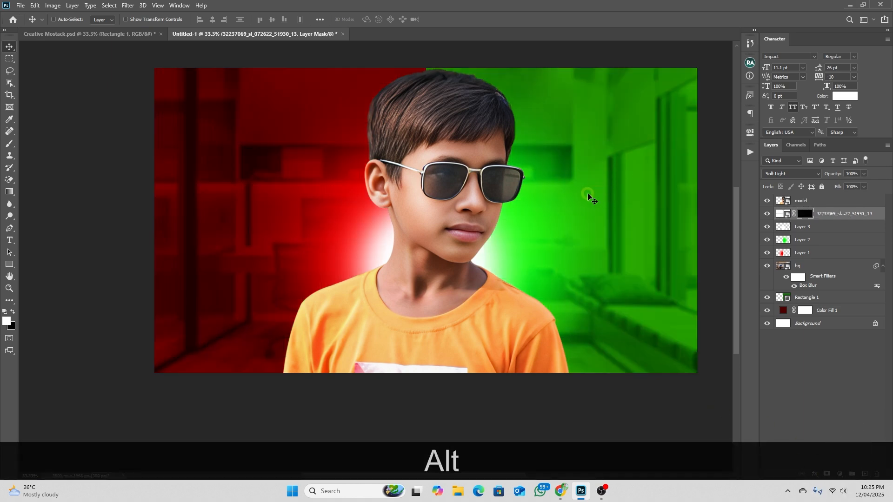
key(b)
drag(420, 264, 576, 263)
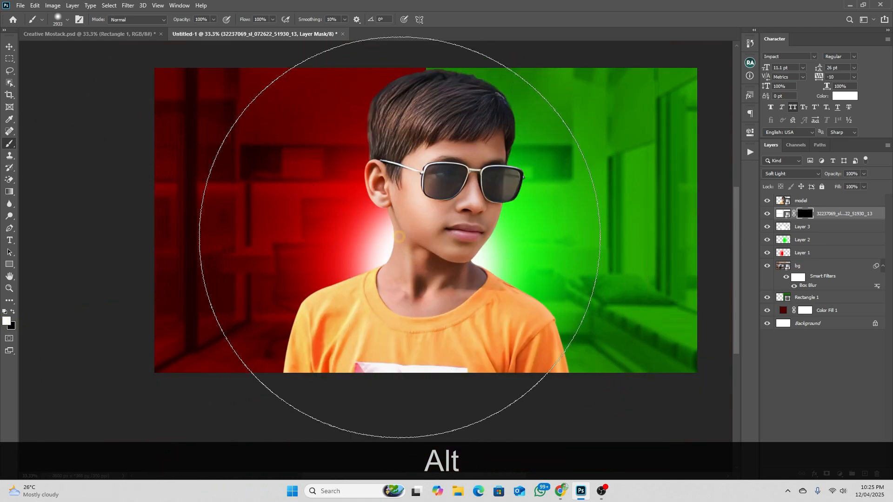
click(427, 236)
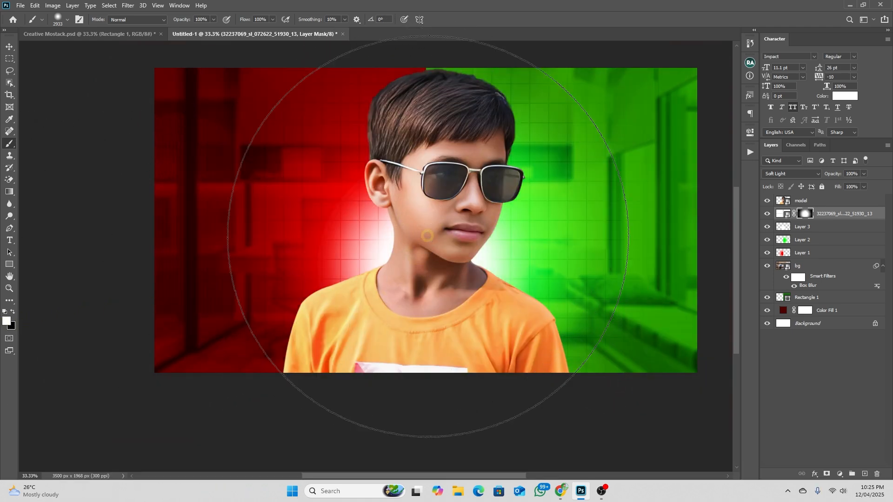
key(ctrl+z)
click(431, 238)
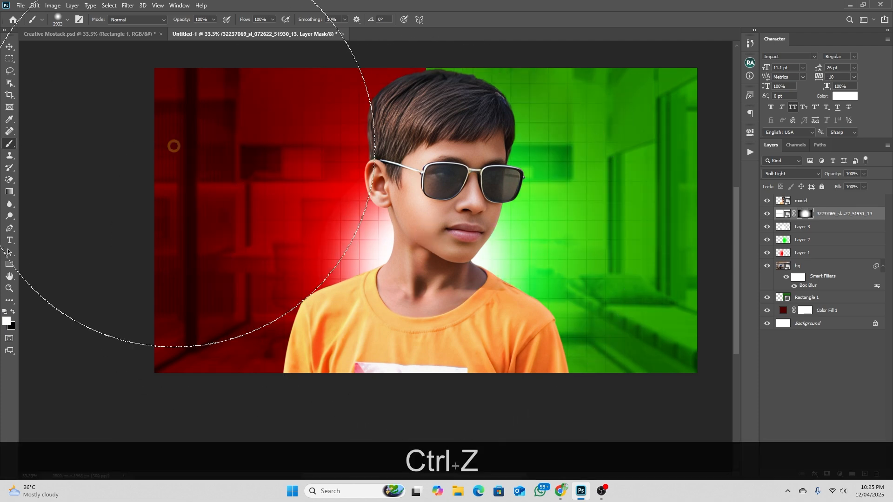
click(9, 47)
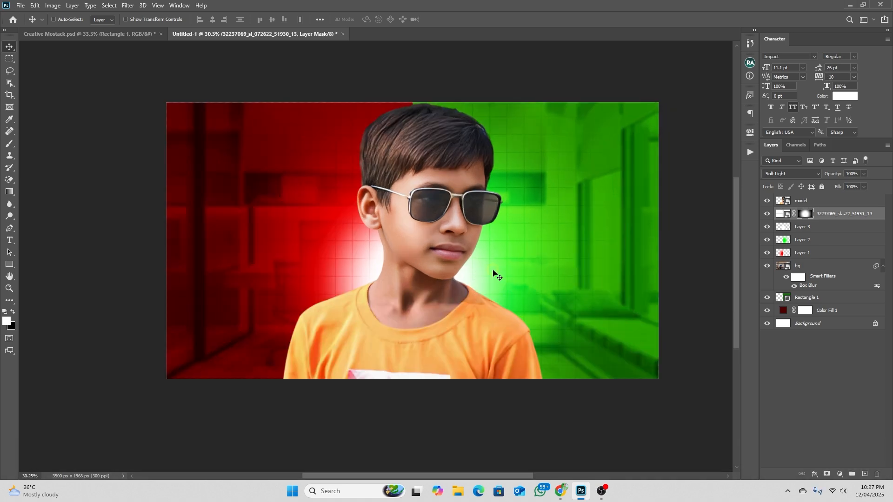
Place the image Color gradient graph 2.png as an embedded layer between the model and the grid layer
click(21, 5)
click(68, 190)
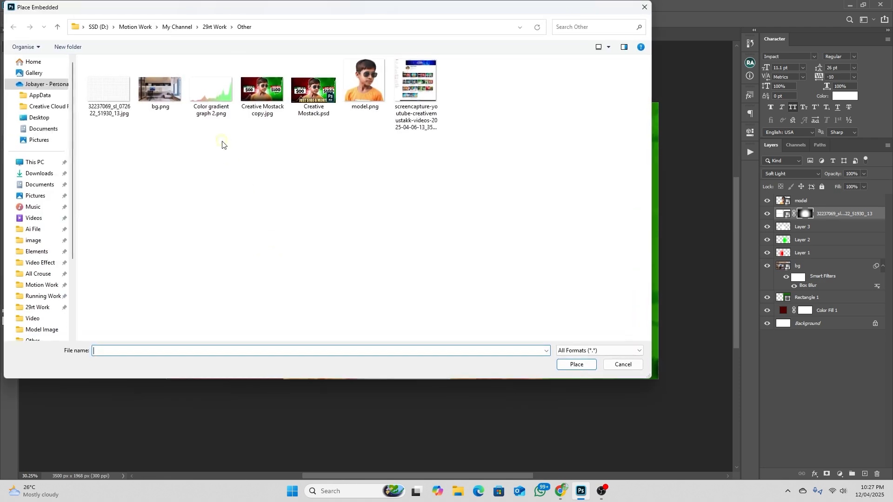
click(213, 93)
click(573, 365)
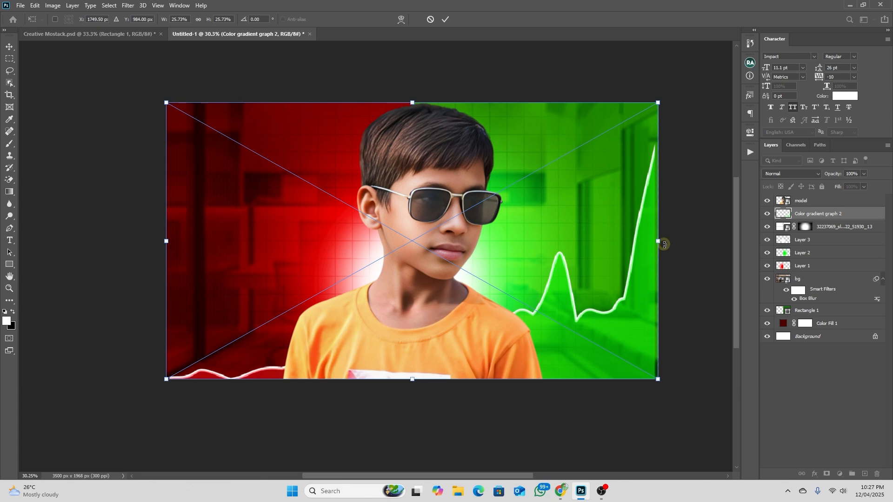
Enlarge and reposition the graph so its peaks show on both sides of the boy and its line reaches the canvas's upper-right corner
drag(657, 241, 717, 241)
drag(639, 285, 563, 246)
drag(642, 202, 688, 200)
drag(598, 263, 631, 240)
double_click(587, 252)
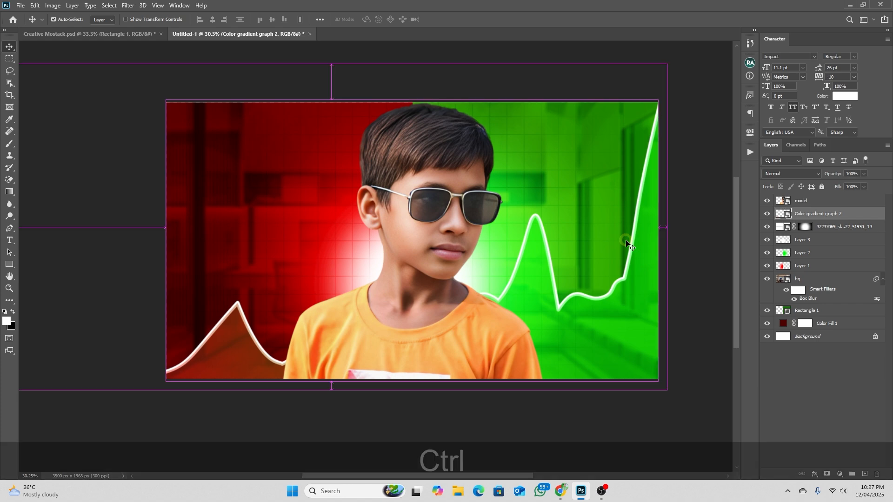
key(ctrl+t)
drag(672, 199, 627, 226)
key(Return)
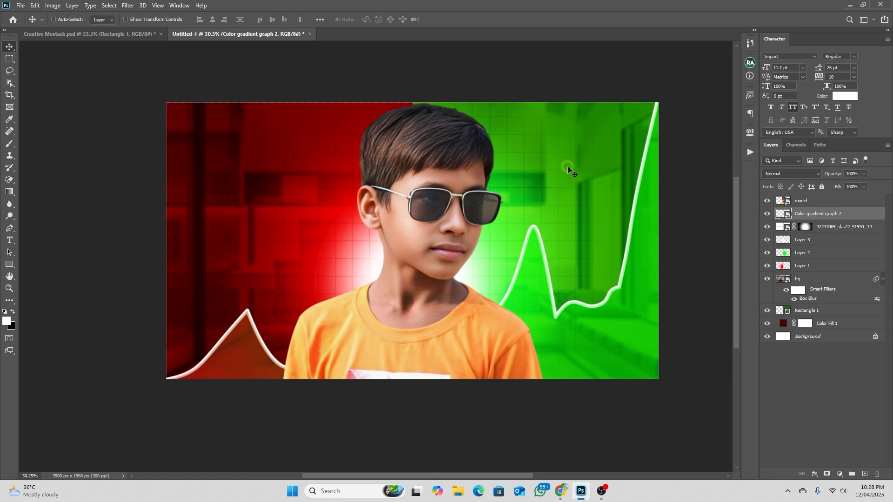
Change the fill of Rectangle 1 to the darker green 084500 and select the graph layer
click(785, 312)
double_click(785, 309)
mouse_move(742, 220)
mouse_down()
mouse_move(768, 223)
mouse_move(783, 239)
mouse_move(783, 231)
mouse_up()
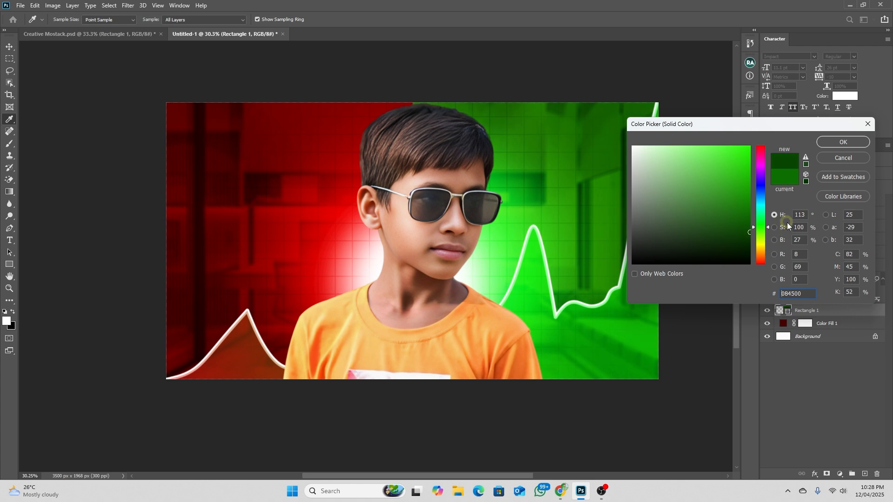
click(833, 143)
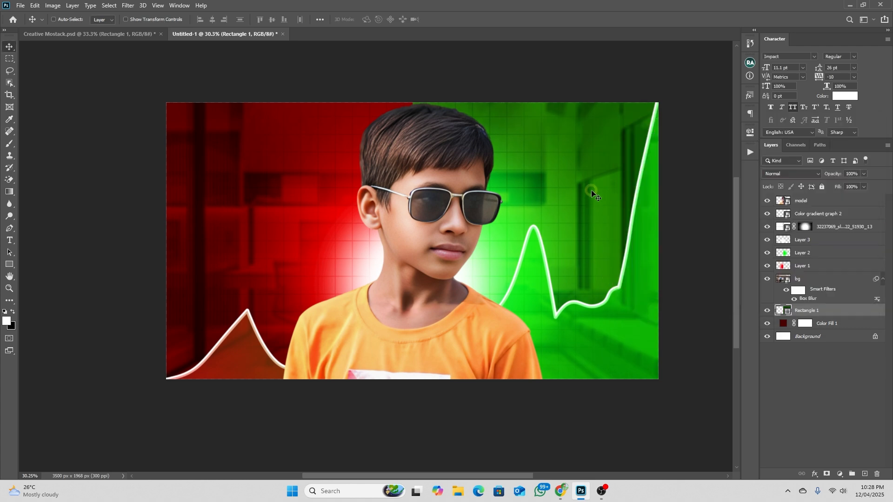
click(818, 212)
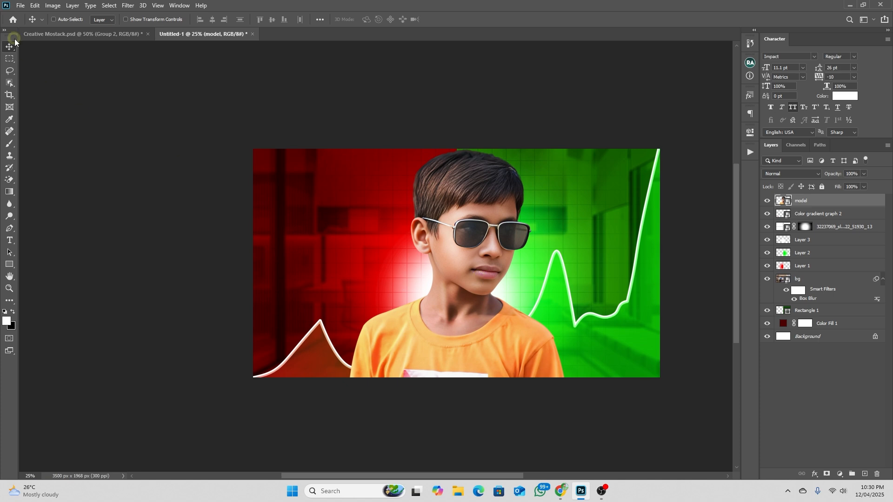
Examine the white rim light around the boy's outline in the finished Creative Mostack.psd thumbnail and return to the working document
click(60, 33)
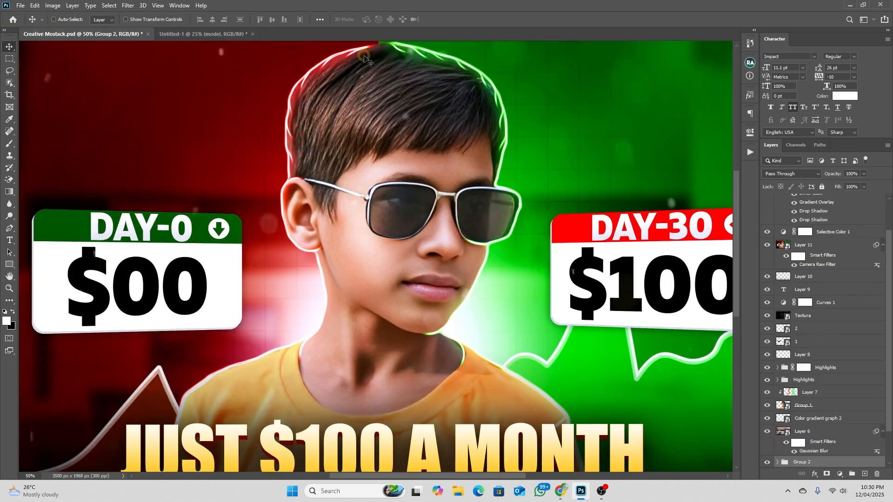
scroll(348, 65, up, 2)
key(space)
drag(258, 354, 250, 158)
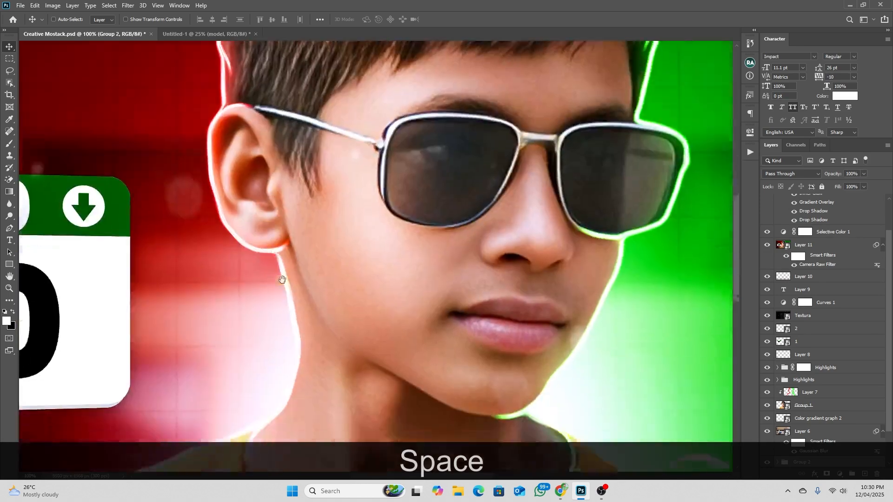
drag(302, 376, 341, 158)
key(space)
drag(621, 166, 552, 337)
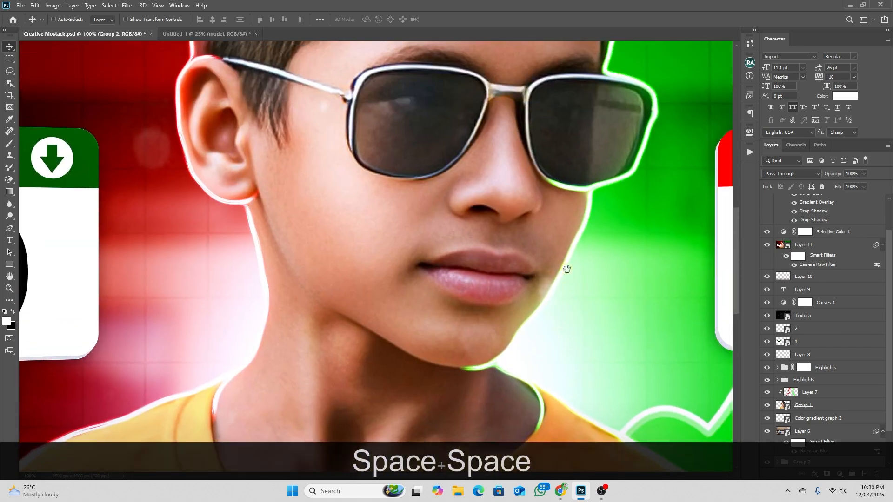
drag(588, 179, 571, 378)
scroll(631, 207, down, 3)
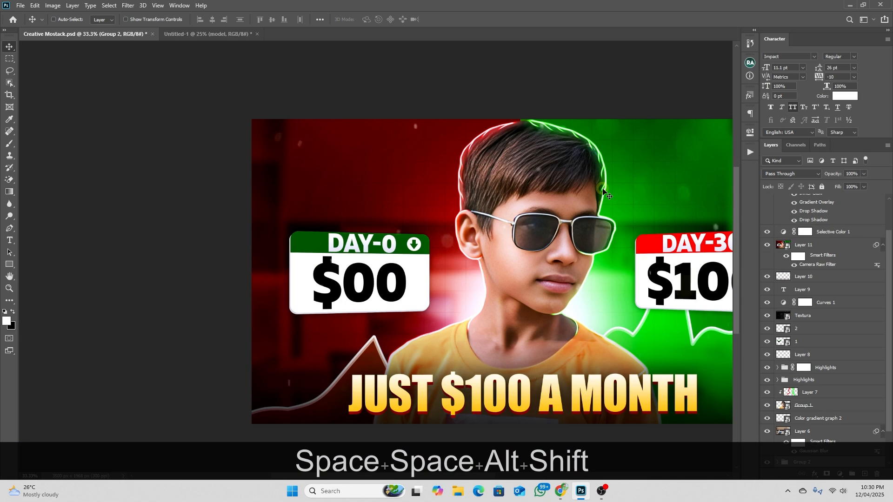
scroll(554, 188, down, 2)
scroll(553, 190, down, 3)
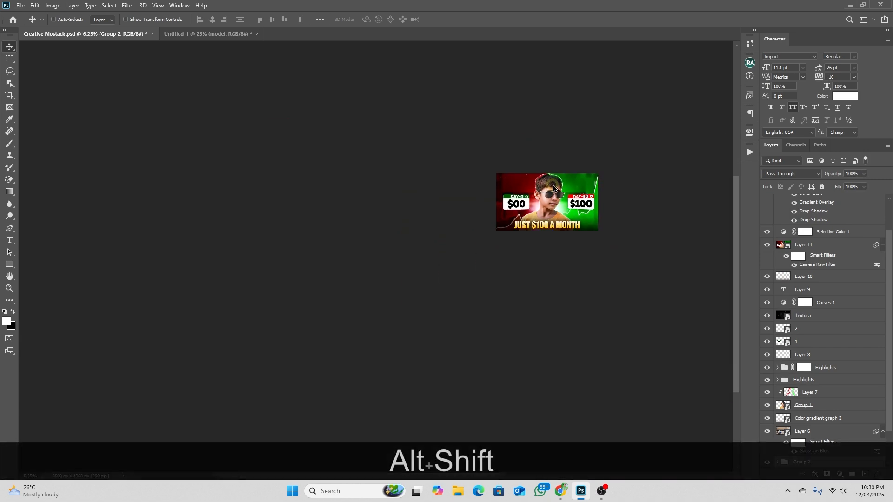
scroll(563, 184, up, 1)
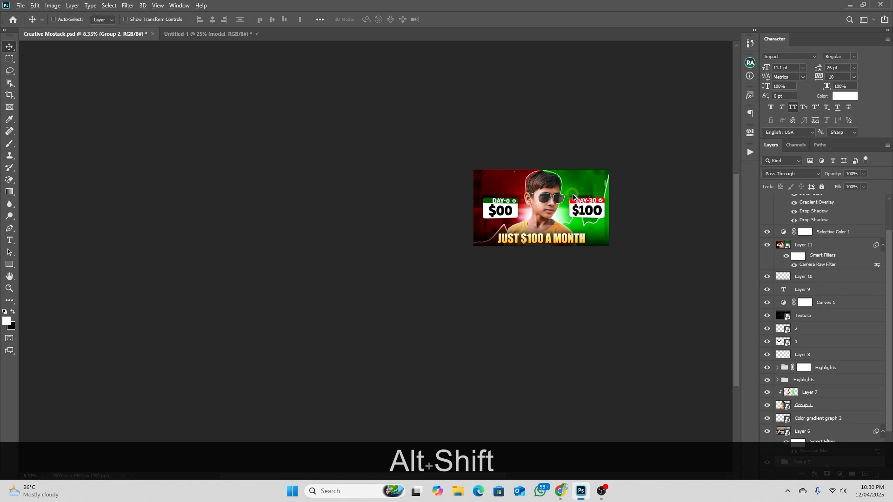
scroll(574, 187, up, 3)
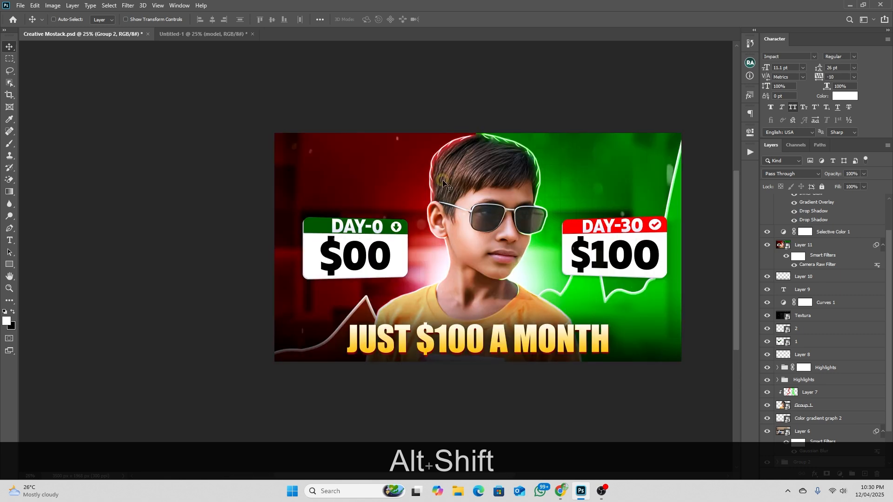
click(215, 34)
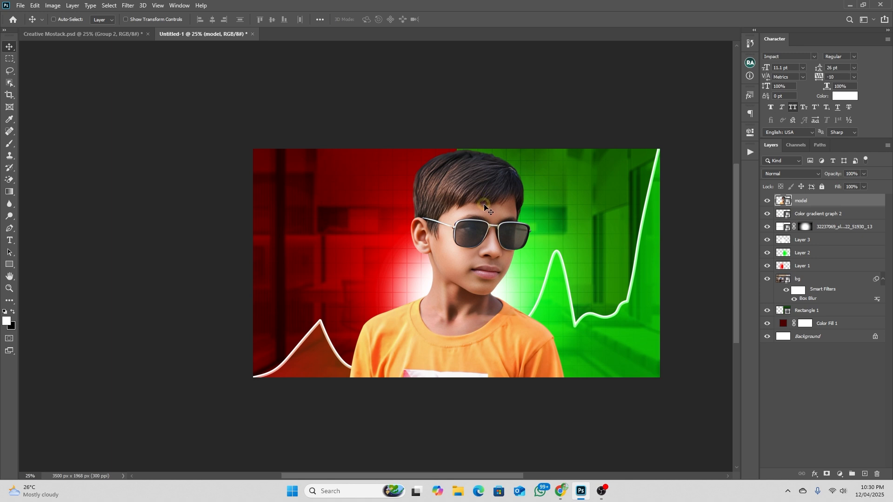
Run the Highlights Layer Setup action with the model layer selected to add a Highlights group above it
click(750, 152)
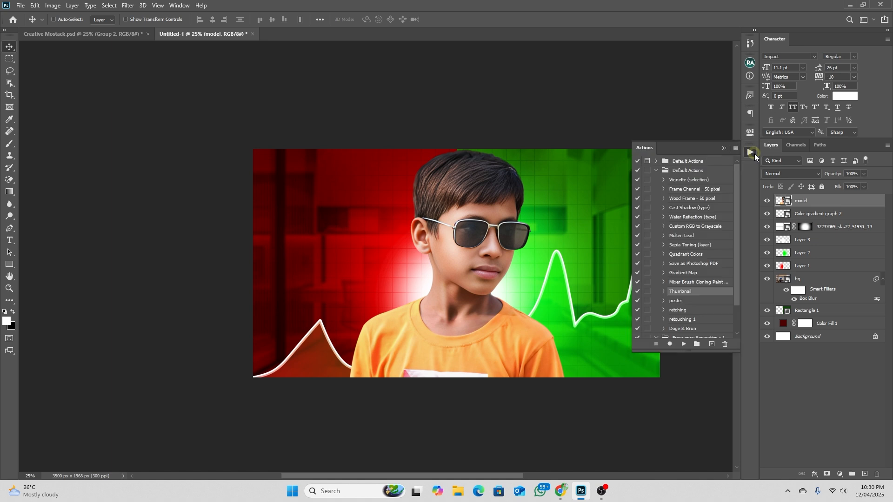
scroll(689, 286, down, 3)
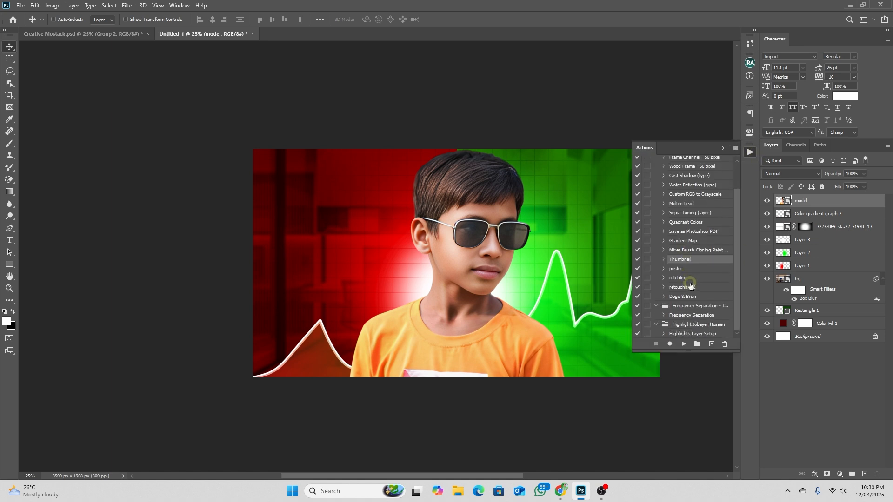
click(691, 333)
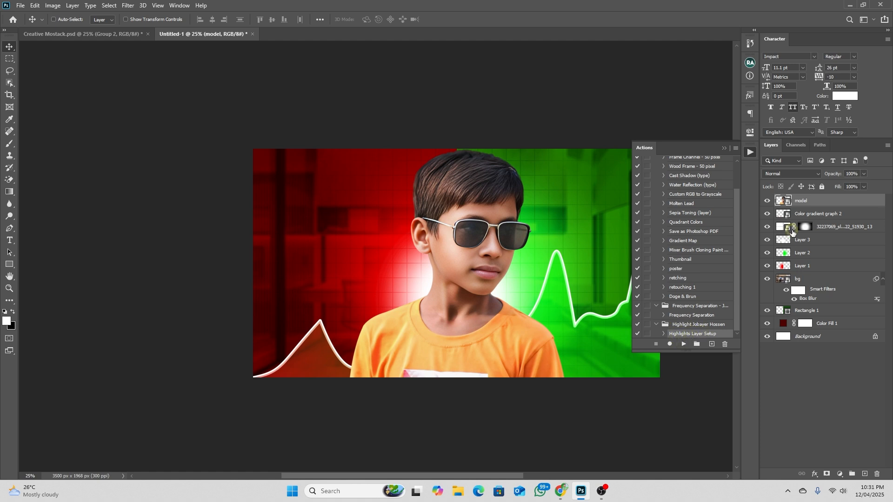
click(683, 344)
click(406, 181)
click(406, 182)
click(811, 200)
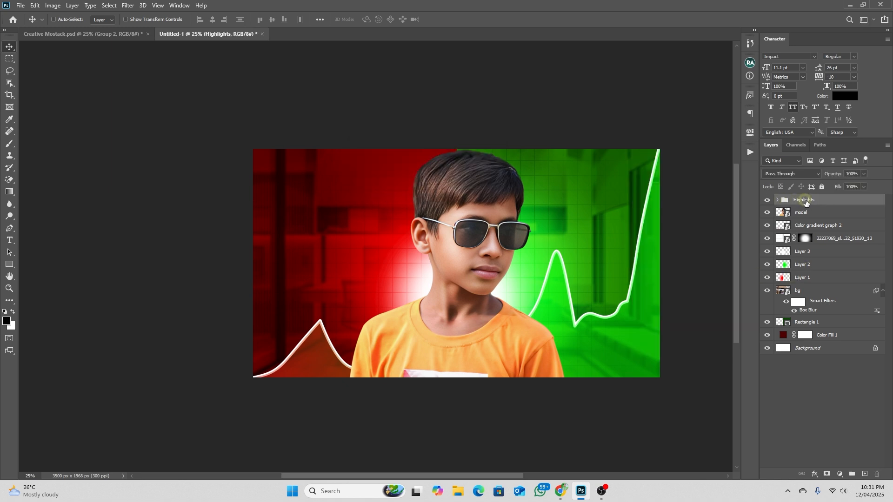
Apply the Red preset from Pixolid Highlight Gradients to Gradient Map 1 in the Highlights group
click(776, 200)
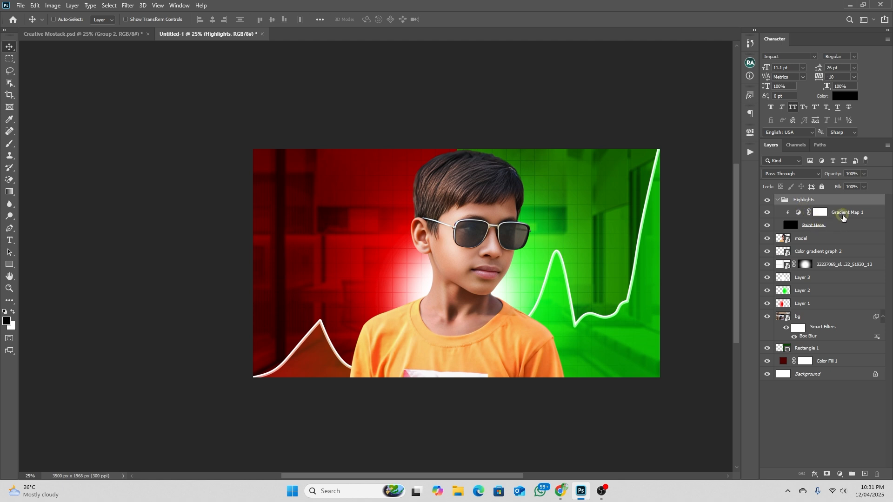
click(844, 212)
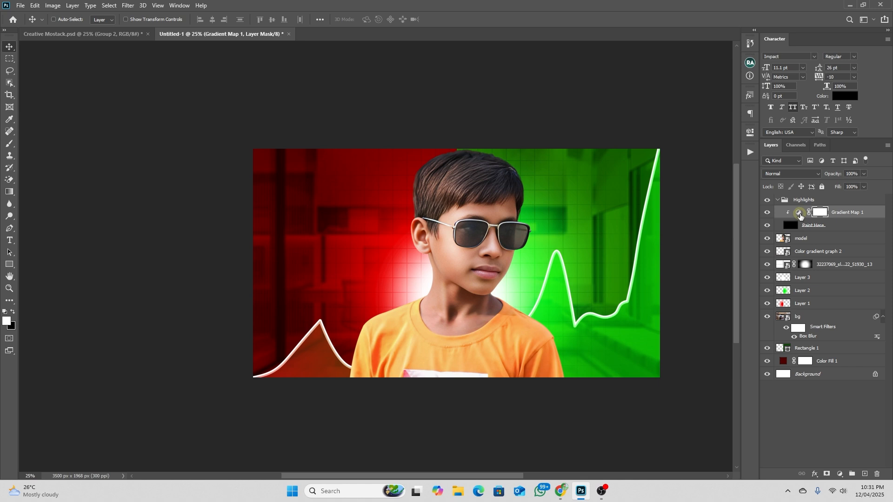
double_click(799, 213)
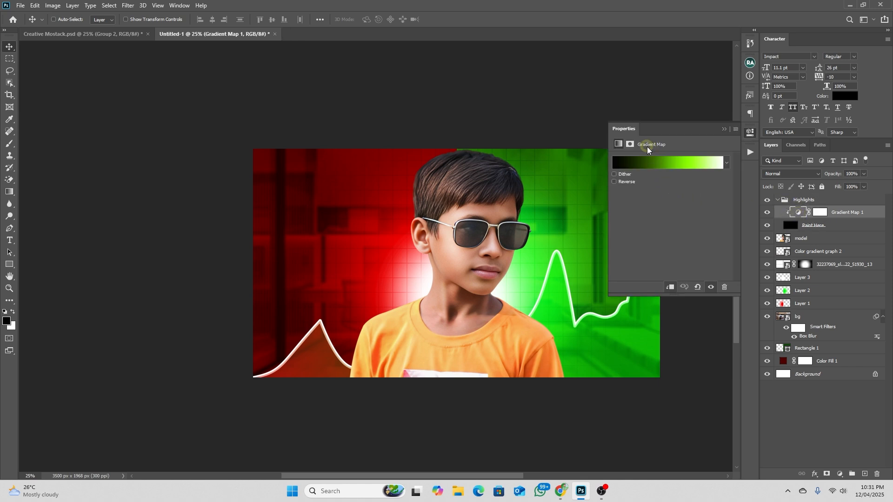
click(679, 164)
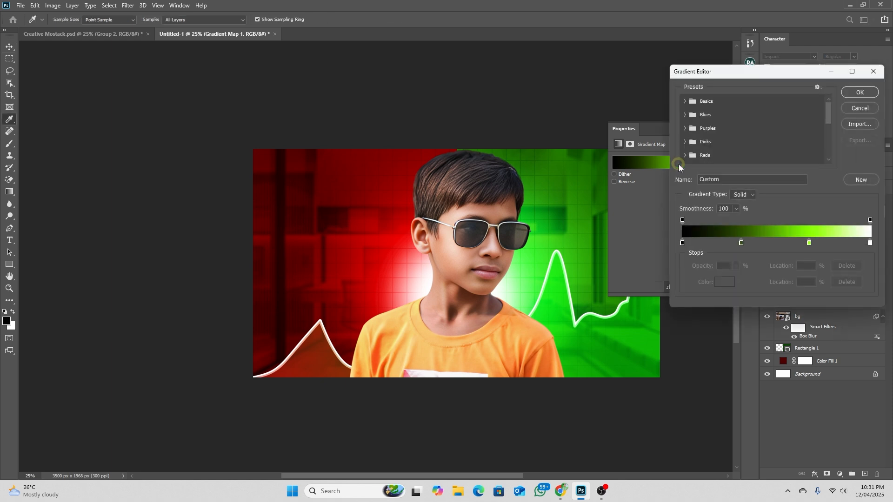
scroll(771, 130, down, 3)
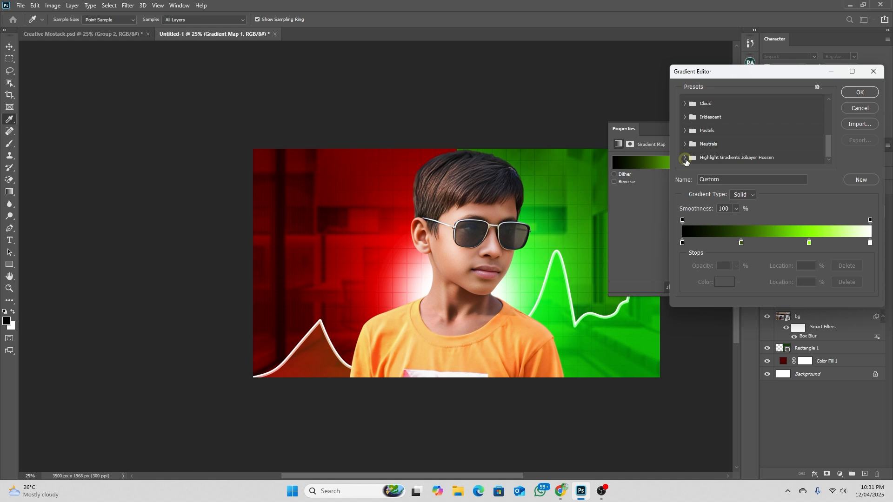
click(684, 157)
click(691, 160)
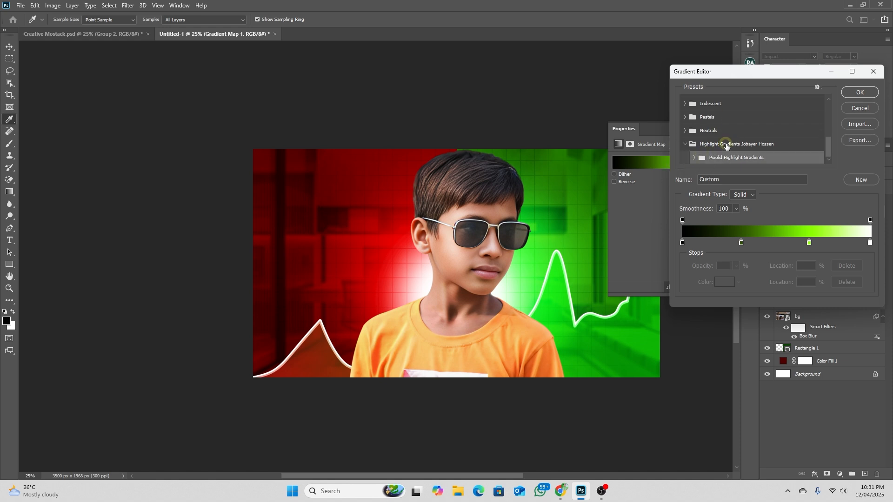
click(694, 158)
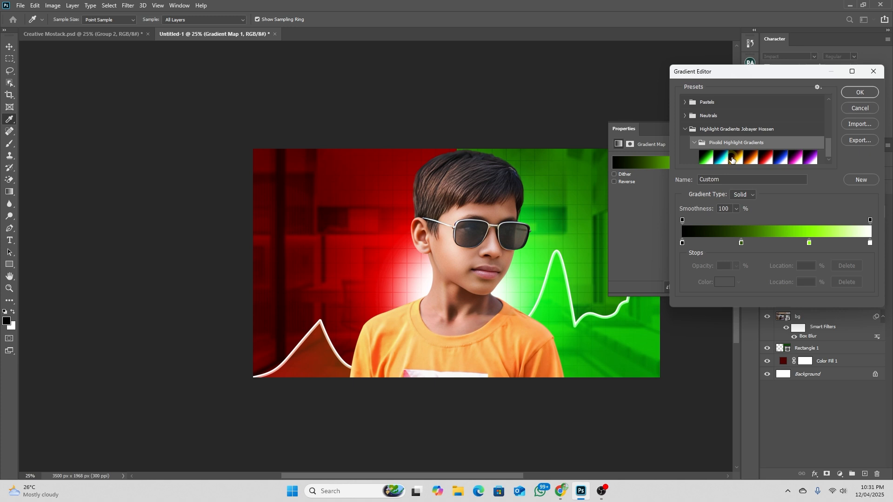
click(767, 160)
click(859, 92)
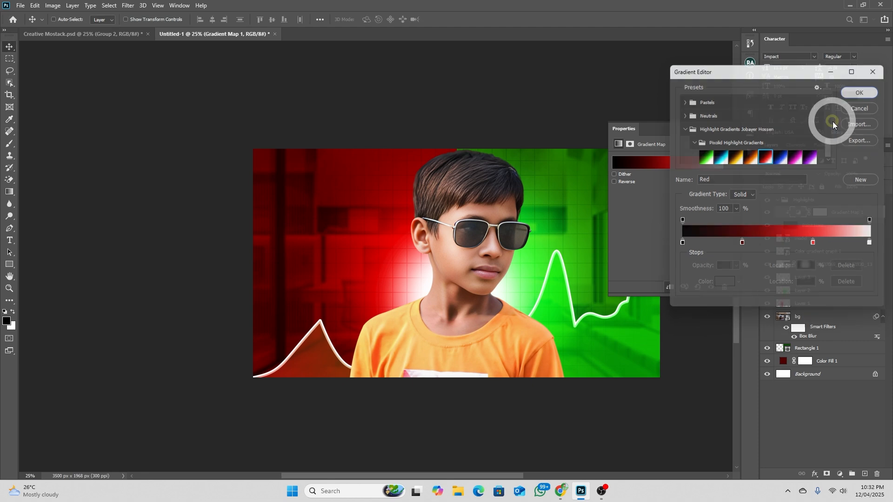
click(725, 130)
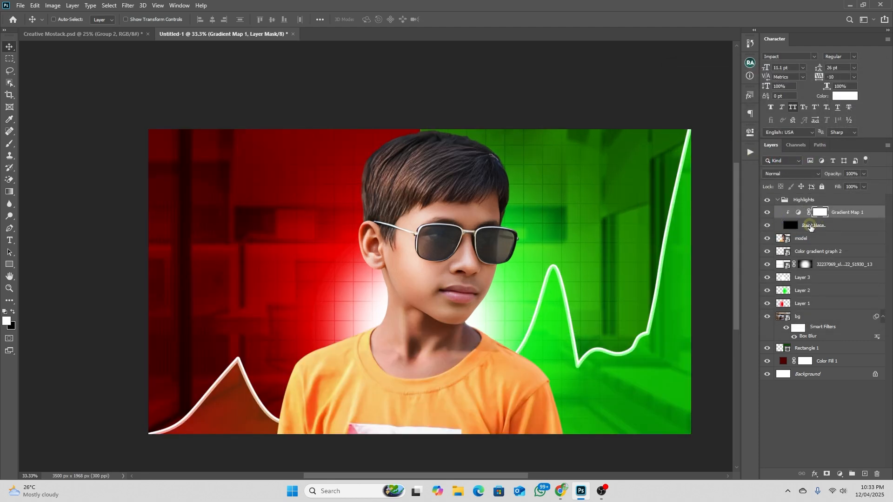
Select the Paint Here layer and set up a soft white brush with 85% flow for painting the hair edge
click(808, 229)
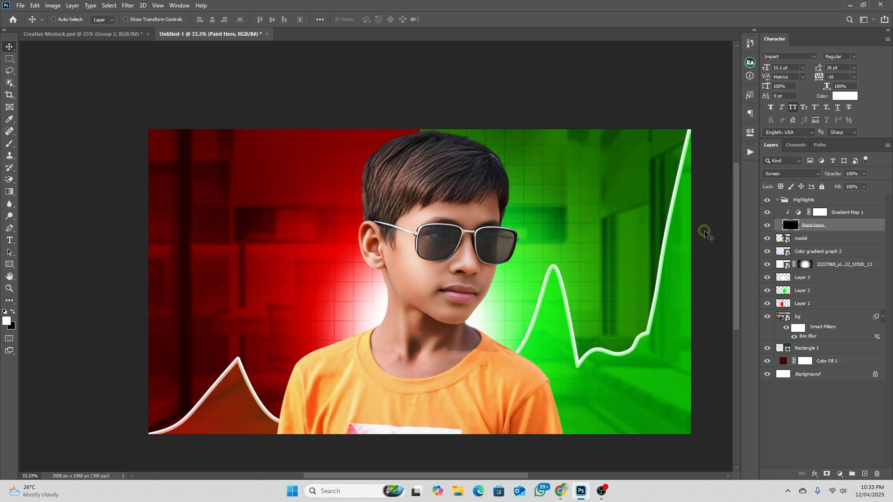
click(5, 144)
click(36, 141)
drag(413, 153, 386, 151)
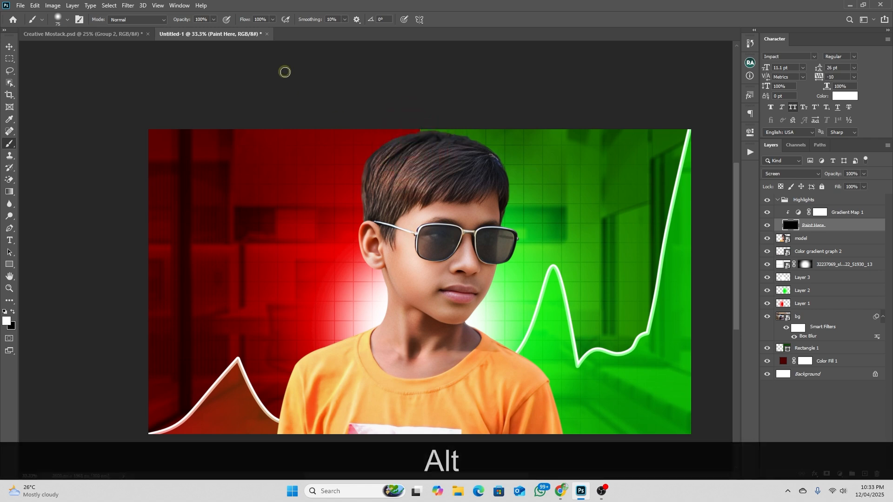
drag(244, 22, 240, 22)
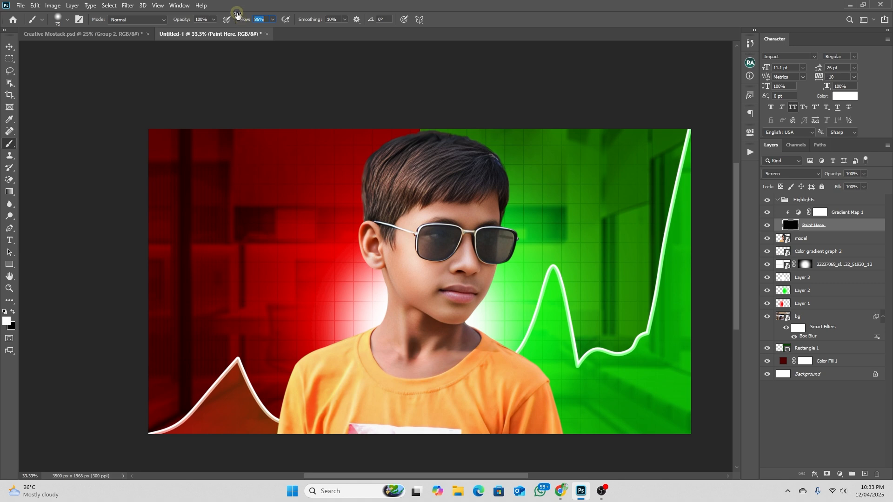
scroll(421, 139, up, 5)
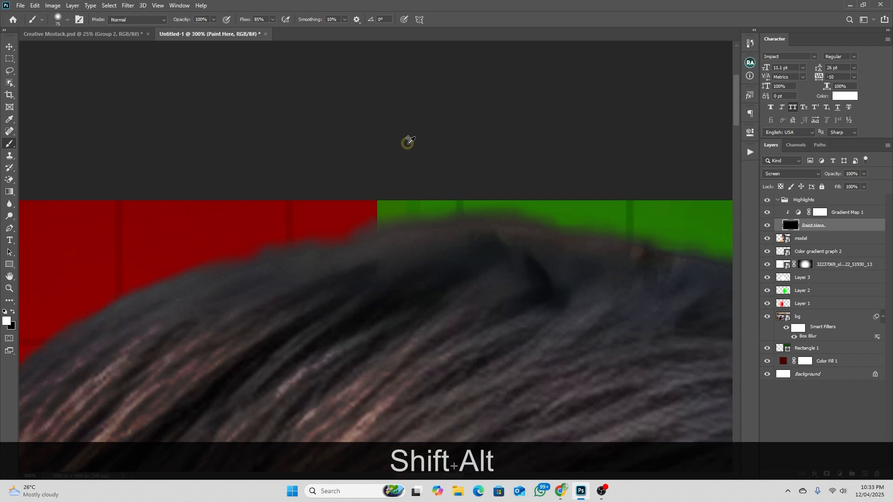
drag(358, 225, 398, 223)
scroll(403, 210, down, 1)
alt+right_click(408, 218)
mouse_move(408, 218)
mouse_down()
mouse_move(389, 219)
mouse_move(509, 205)
mouse_up()
scroll(514, 194, up, 1)
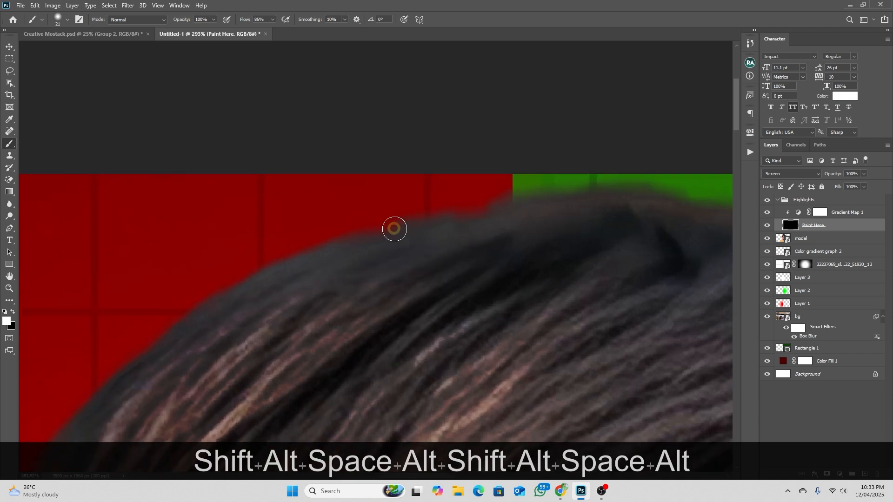
scroll(414, 219, down, 1)
drag(414, 219, 426, 144)
mouse_move(524, 129)
mouse_down()
mouse_move(451, 138)
mouse_move(330, 178)
mouse_move(288, 209)
mouse_move(183, 338)
mouse_up()
scroll(183, 338, down, 4)
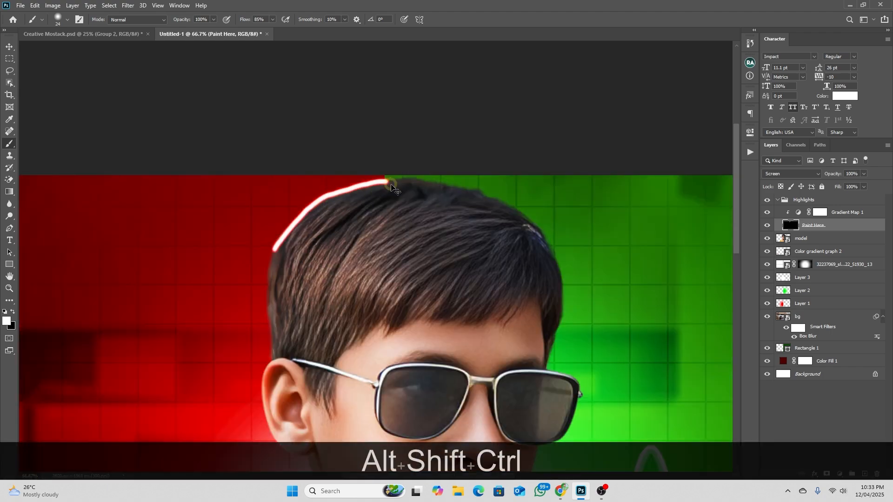
key(ctrl+z)
Paint a white rim line along the upper hair outline on the red side, from the crown toward the temple
scroll(389, 181, up, 5)
mouse_move(368, 182)
mouse_down()
mouse_move(170, 226)
mouse_move(74, 261)
mouse_up()
key(space)
drag(143, 258, 366, 158)
mouse_move(326, 93)
mouse_down()
mouse_move(206, 186)
mouse_move(121, 290)
mouse_up()
scroll(209, 259, down, 1)
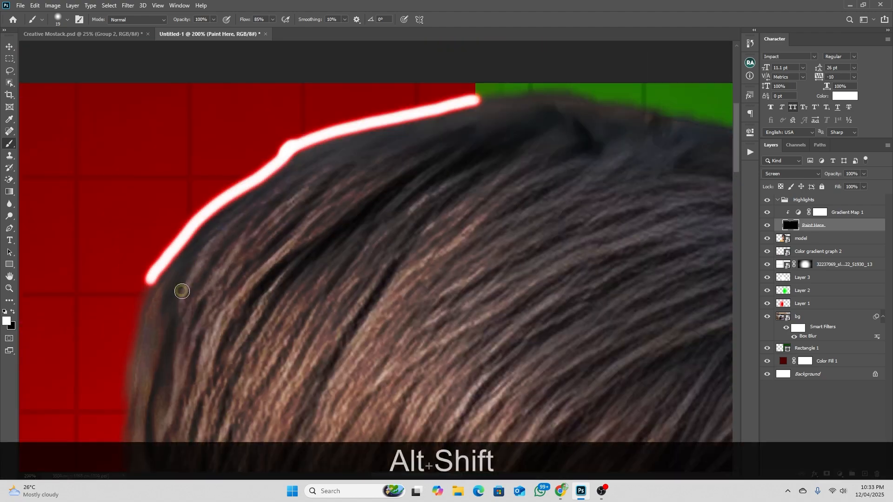
Extend the white rim line down the side of the hair to the top of the ear
key(space)
drag(209, 259, 327, 109)
mouse_move(268, 128)
mouse_down()
mouse_move(243, 294)
mouse_move(272, 154)
mouse_move(282, 320)
mouse_up()
key(space)
scroll(297, 238, down, 3)
scroll(303, 232, down, 1)
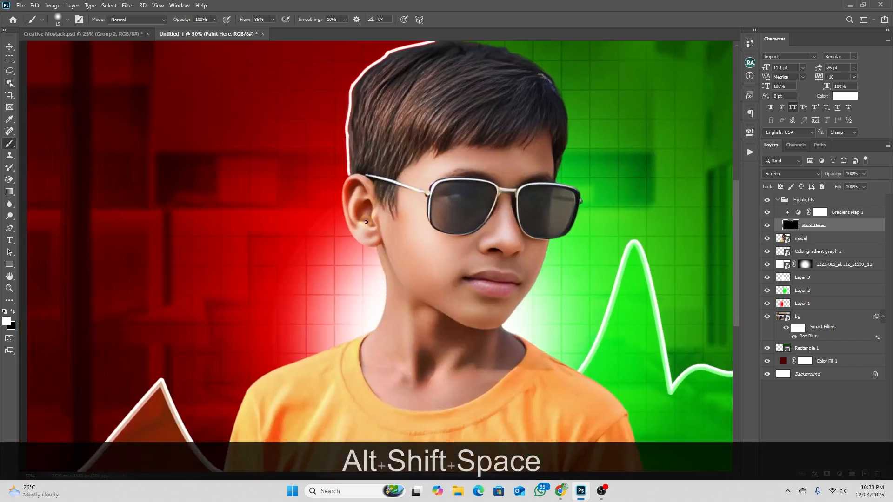
scroll(367, 208, up, 5)
drag(311, 241, 364, 439)
alt+right_click(329, 222)
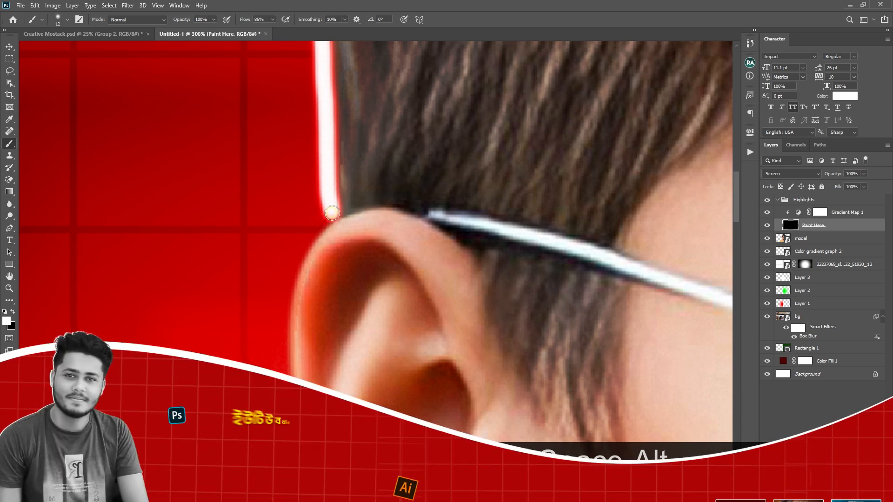
drag(333, 208, 328, 232)
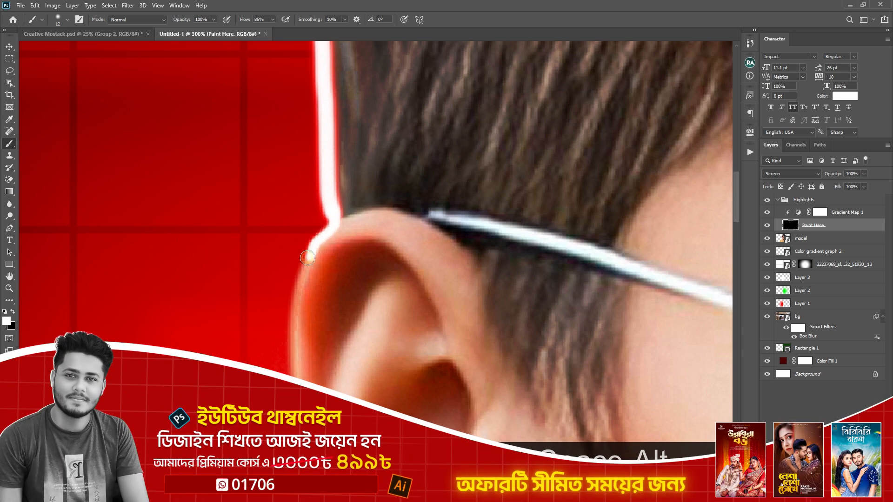
alt+right_click(338, 221)
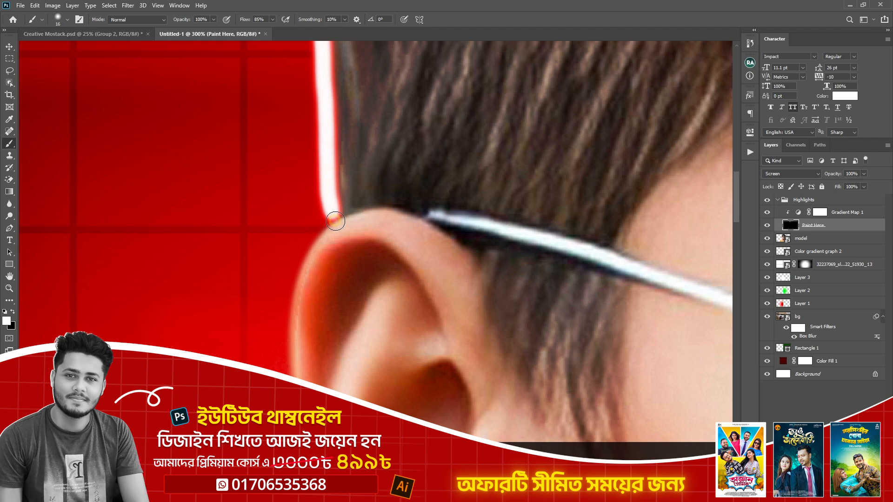
drag(336, 214, 299, 274)
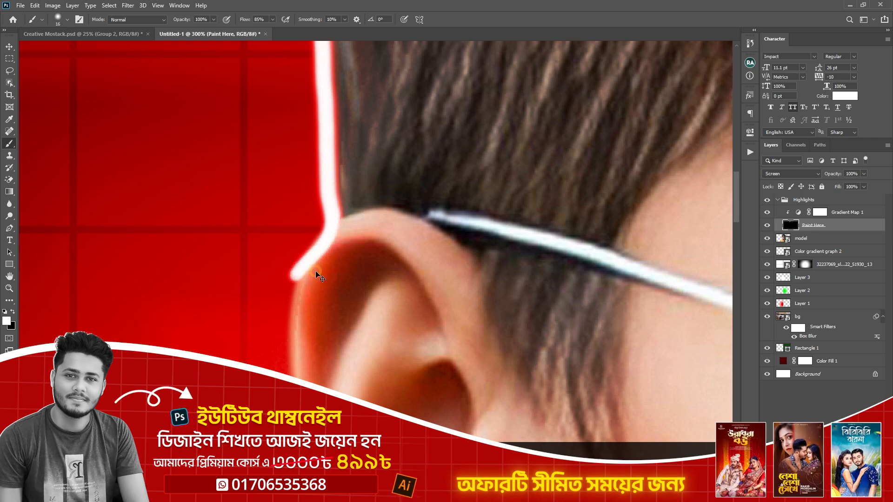
key(ctrl+z)
Paint the white rim line from the hair junction around the outer edge of the ear to the lobe
mouse_move(329, 213)
mouse_down()
mouse_move(294, 282)
mouse_move(305, 404)
mouse_up()
drag(378, 390, 313, 143)
mouse_move(239, 147)
mouse_down()
mouse_move(253, 235)
mouse_move(325, 367)
mouse_up()
key(ctrl+z)
mouse_move(234, 146)
mouse_down()
mouse_move(281, 296)
mouse_move(318, 346)
mouse_move(361, 375)
mouse_move(434, 389)
mouse_move(329, 124)
mouse_move(377, 304)
mouse_move(422, 247)
mouse_move(429, 56)
mouse_up()
key(space)
key(space)
mouse_move(393, 84)
mouse_down()
mouse_move(378, 233)
mouse_move(331, 352)
mouse_move(357, 333)
mouse_move(417, 196)
mouse_move(394, 218)
mouse_move(225, 297)
mouse_move(51, 361)
mouse_up()
Continue the white rim line down the neck and along the shirt's shoulder and sleeve edge on the red side
key(space)
alt+shift+scroll(285, 214, down, 2)
key(space)
drag(183, 288, 390, 196)
alt+shift+scroll(392, 190, up, 2)
alt+right_click(432, 144)
mouse_move(467, 155)
mouse_down()
mouse_move(184, 263)
mouse_move(136, 292)
mouse_up()
alt+shift+scroll(297, 189, down, 2)
key(space)
mouse_move(218, 229)
mouse_down()
mouse_move(439, 130)
mouse_move(391, 243)
mouse_move(396, 94)
mouse_move(330, 409)
mouse_up()
alt+shift+scroll(439, 131, up, 1)
key(space)
alt+shift+scroll(361, 368, down, 1)
alt+right_click(353, 355)
key(space)
drag(443, 224, 364, 339)
drag(486, 116, 379, 326)
drag(524, 152, 557, 301)
drag(519, 187, 496, 170)
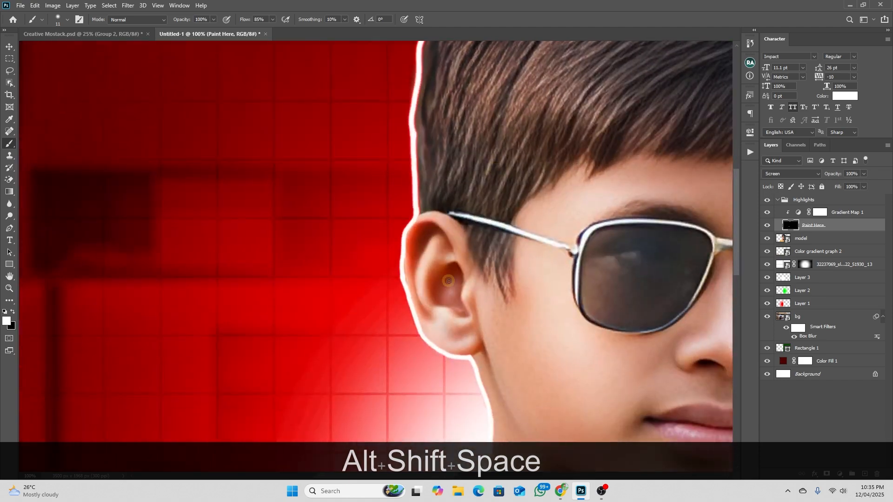
Paint a short white rim stroke along the top of the ear where it meets the hair
alt+shift+scroll(479, 367, up, 5)
mouse_move(440, 328)
mouse_down()
mouse_move(473, 314)
mouse_move(520, 267)
mouse_up()
key(space)
drag(442, 177, 498, 401)
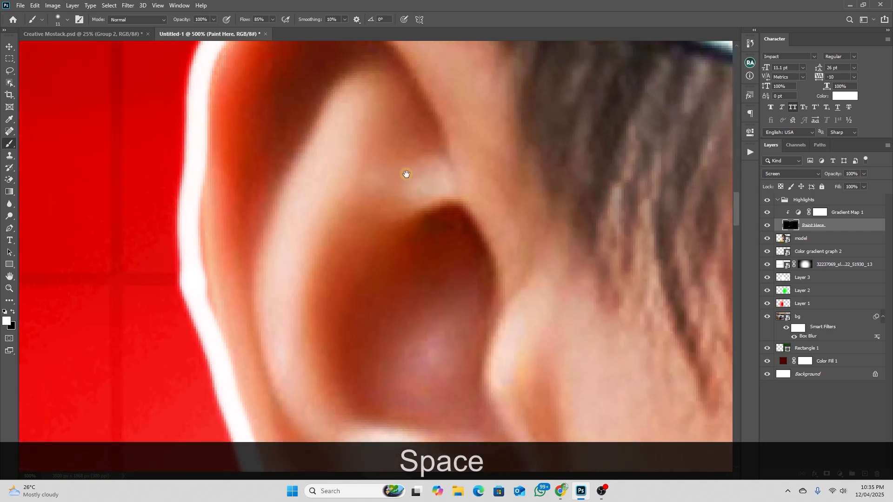
drag(406, 174, 469, 339)
drag(347, 208, 478, 160)
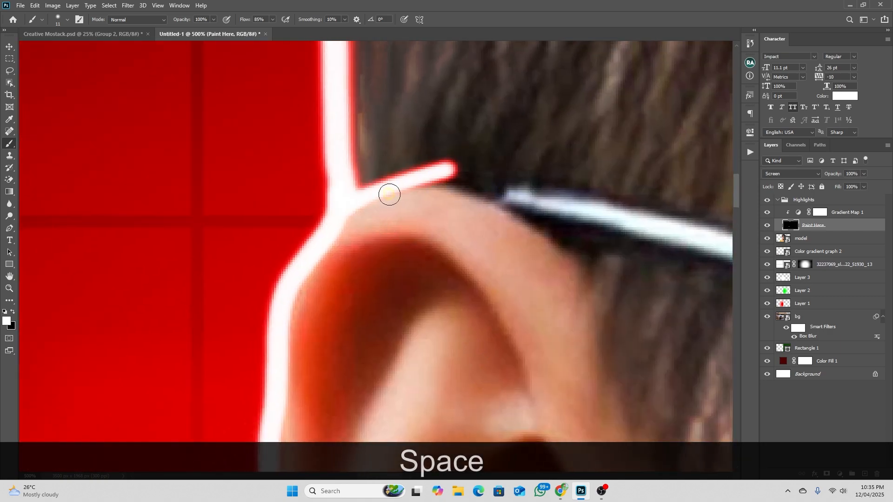
key(ctrl+z)
mouse_move(349, 199)
mouse_down()
mouse_move(453, 197)
mouse_move(449, 252)
mouse_up()
Paint short white strand strokes branching inward from the rim line along the red-side hair outline up to the crown
alt+scroll(453, 196, down, 5)
drag(441, 180, 453, 200)
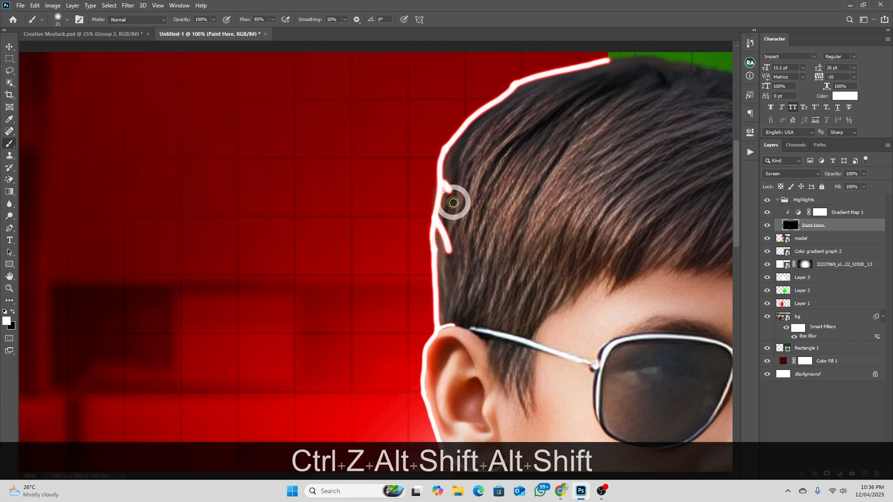
drag(455, 139, 461, 165)
drag(485, 111, 479, 134)
drag(515, 88, 512, 111)
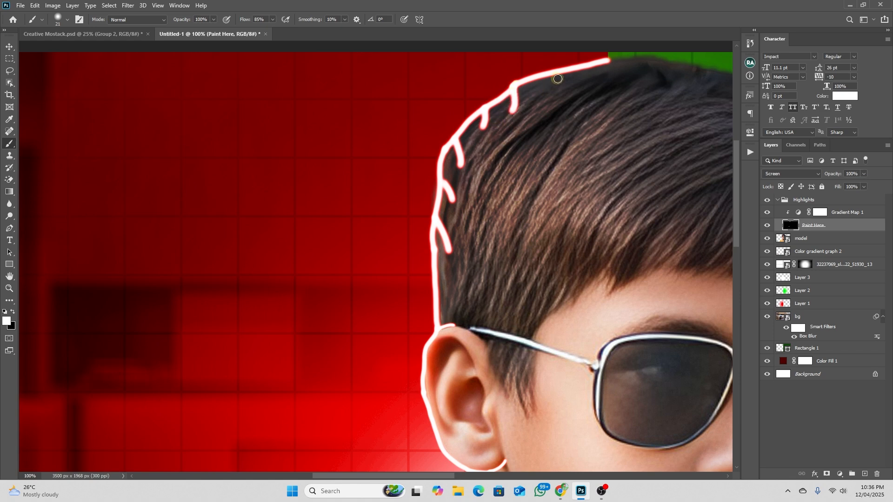
drag(553, 75, 531, 98)
key(ctrl+z)
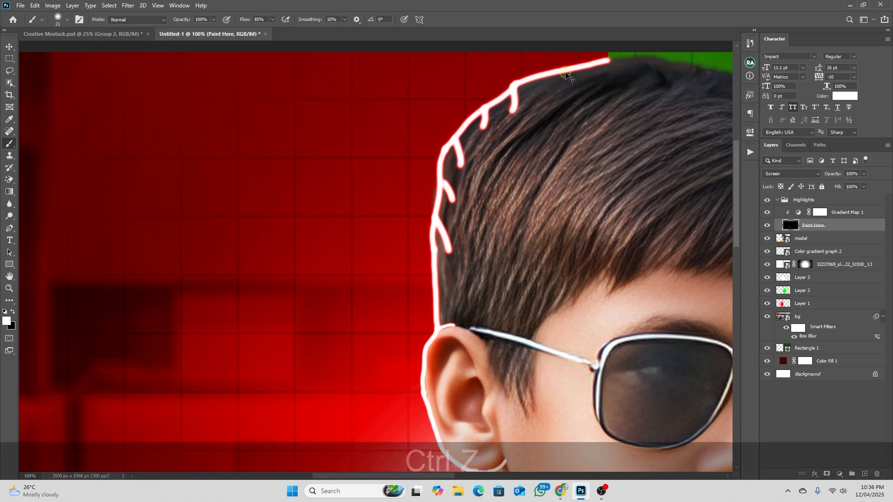
drag(564, 70, 540, 89)
drag(594, 65, 549, 105)
key(ctrl+z)
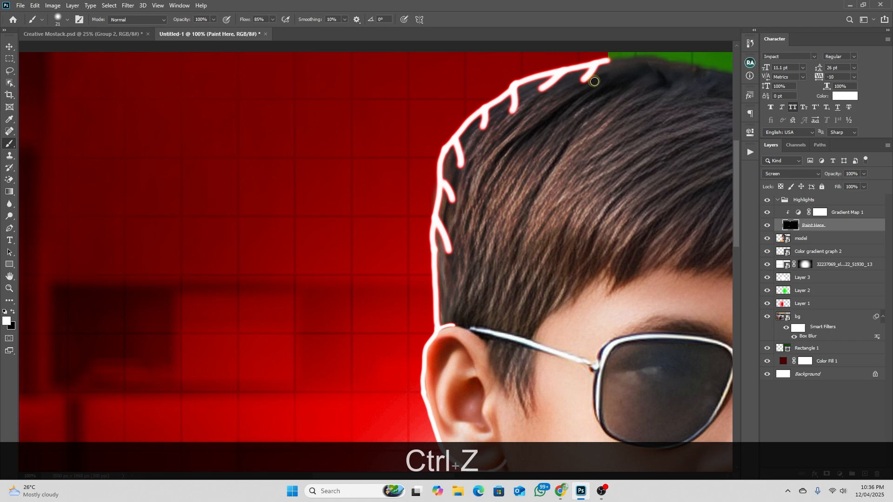
Paint a white highlight from the base of the neck down the inner edge of the shirt collar
key(space)
drag(556, 374, 523, 200)
key(space)
drag(496, 321, 489, 251)
scroll(451, 141, up, 3)
key(space)
drag(416, 130, 389, 225)
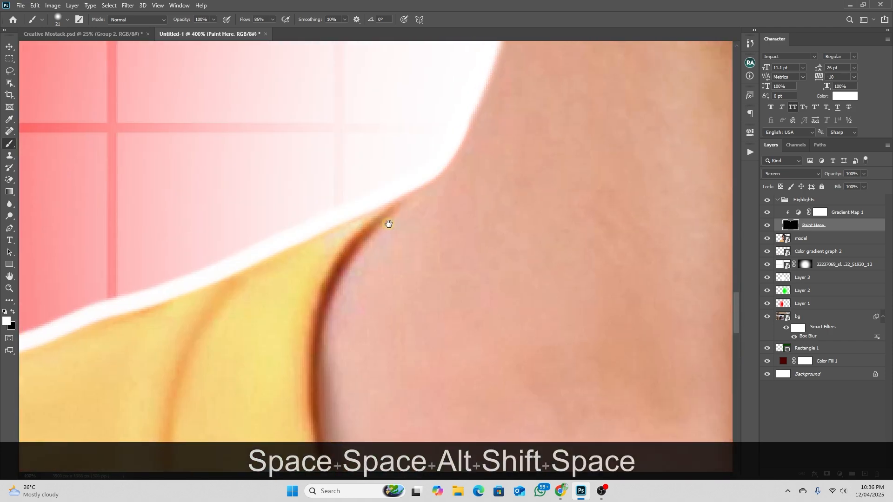
alt+right_click(424, 175)
mouse_move(425, 171)
mouse_down()
mouse_move(388, 206)
mouse_move(338, 284)
mouse_move(322, 356)
mouse_up()
mouse_move(363, 241)
mouse_down()
mouse_move(343, 266)
mouse_move(332, 358)
mouse_up()
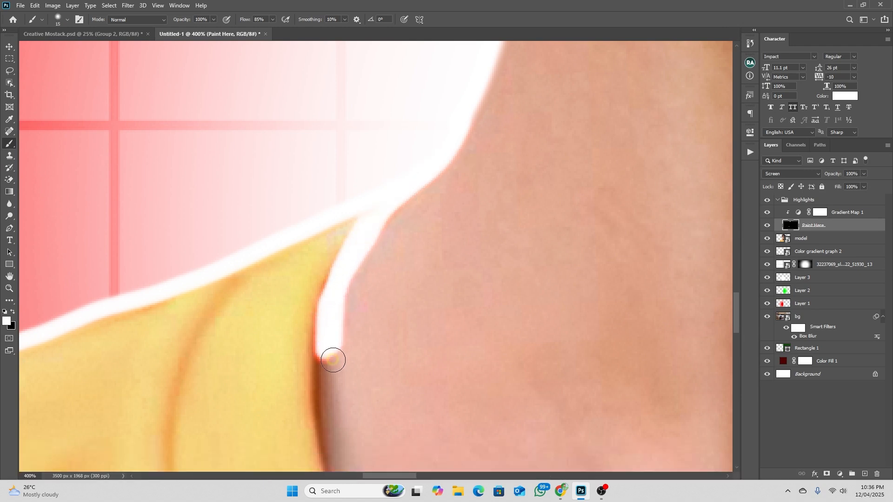
Convert the Paint Here layer to a smart object
scroll(391, 232, down, 6)
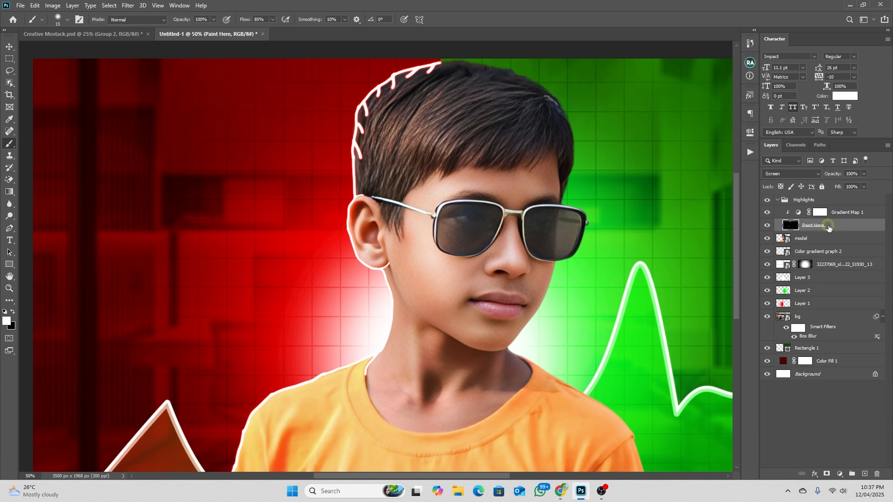
right_click(815, 228)
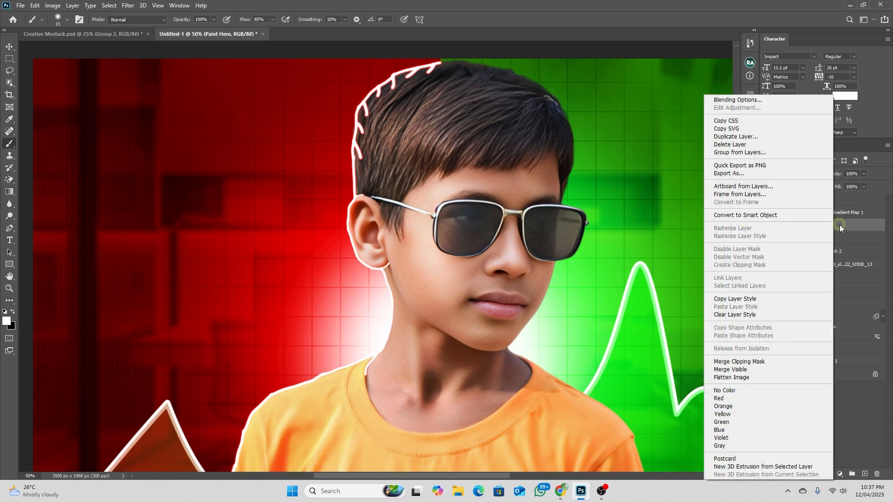
click(762, 217)
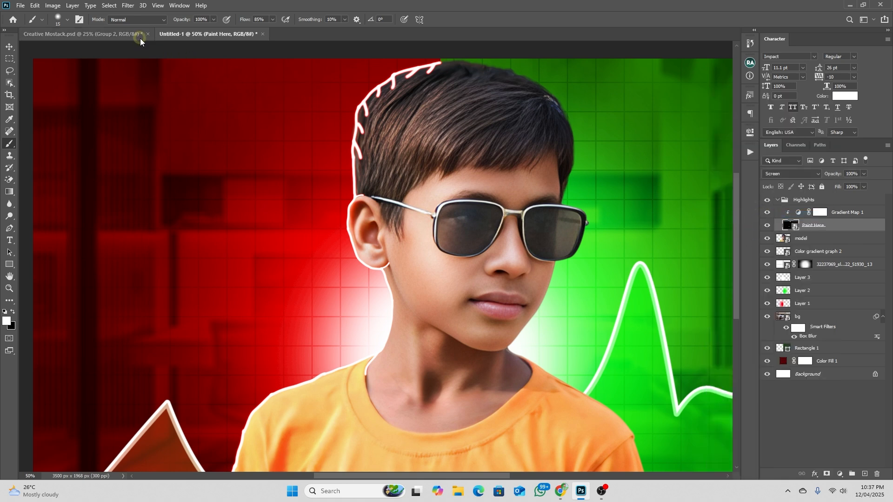
Apply the Oil Paint filter to Paint Here with Stylization, Cleanliness, Scale and Bristle Detail at 10.0, Lighting on, Angle -60 and Shine 1.3
click(128, 6)
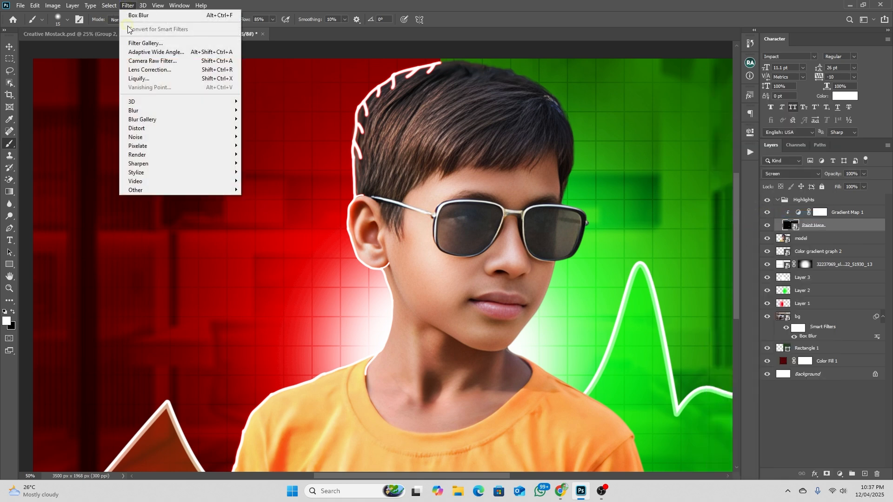
mouse_move(148, 172)
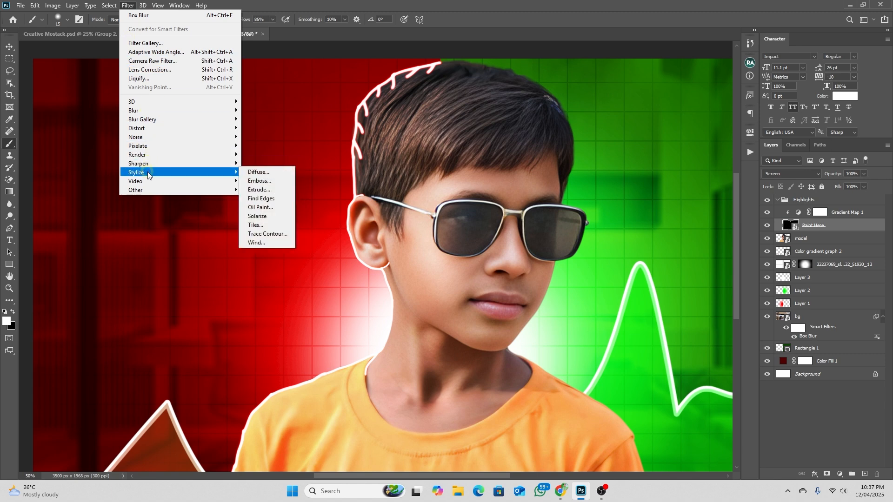
click(274, 207)
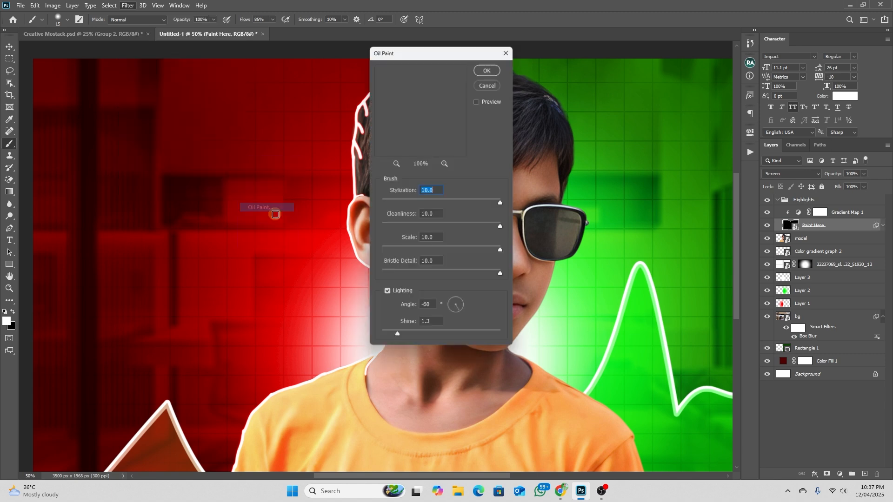
mouse_move(504, 203)
mouse_down()
mouse_move(456, 205)
mouse_move(511, 202)
mouse_up()
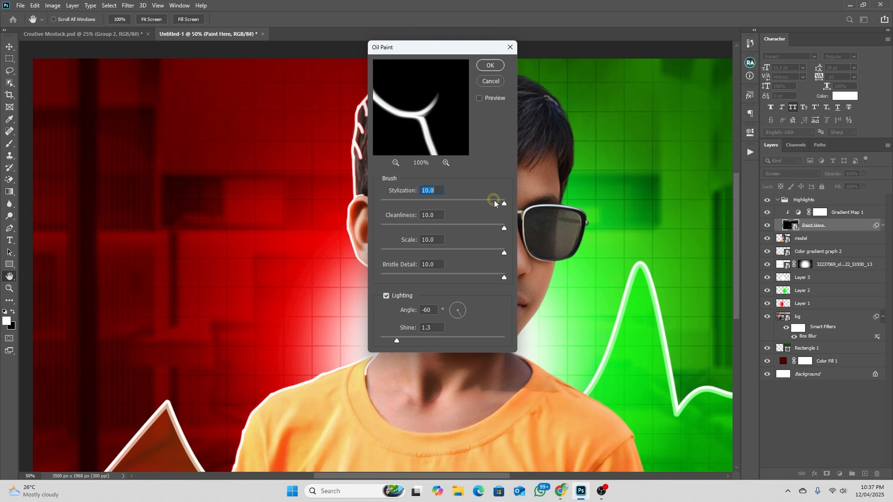
click(491, 66)
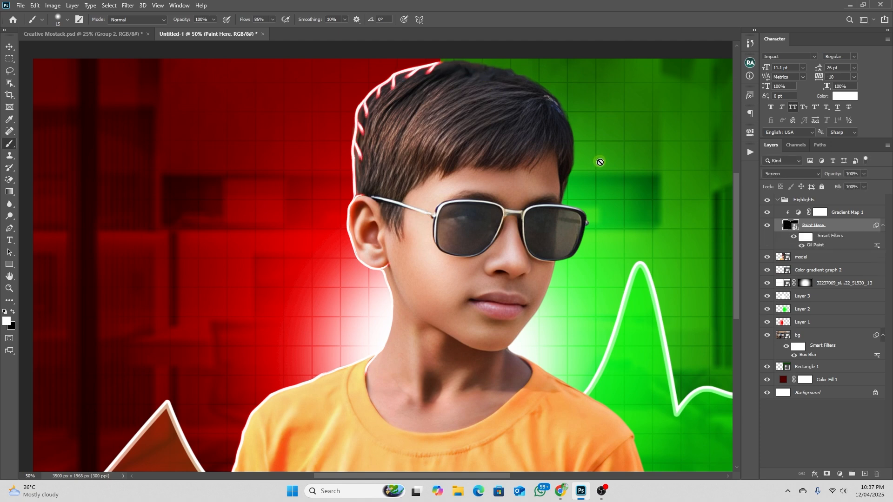
Examine the oil-painted rim light around the hair, ear, neck and shoulder on the red side
scroll(368, 108, up, 3)
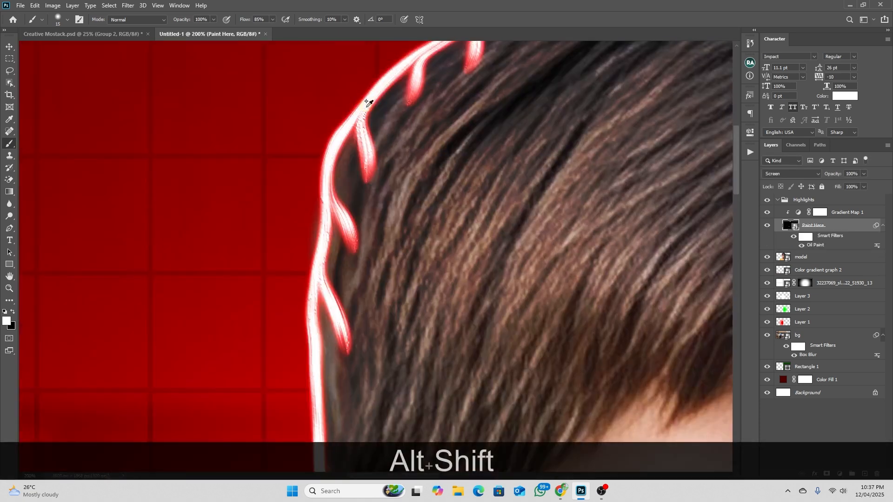
key(space)
drag(436, 172, 506, 251)
scroll(516, 242, down, 1)
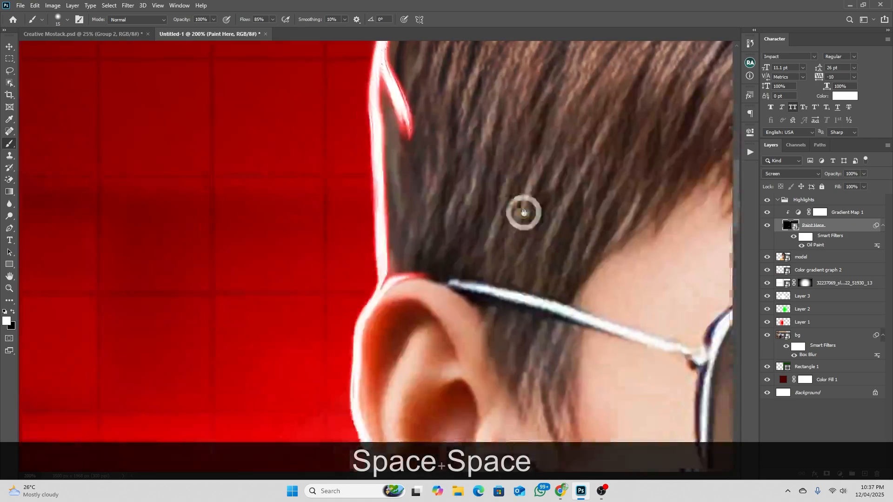
scroll(421, 200, down, 1)
key(space)
drag(468, 308, 476, 77)
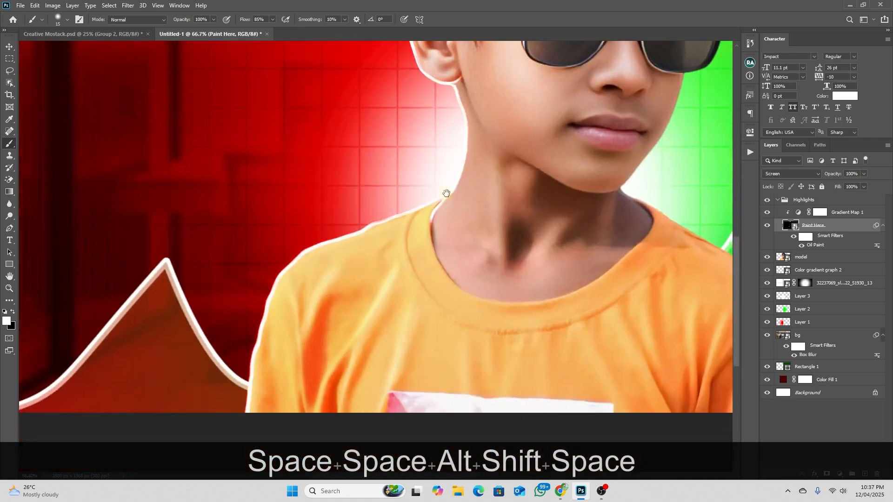
drag(451, 169, 431, 280)
drag(539, 76, 491, 268)
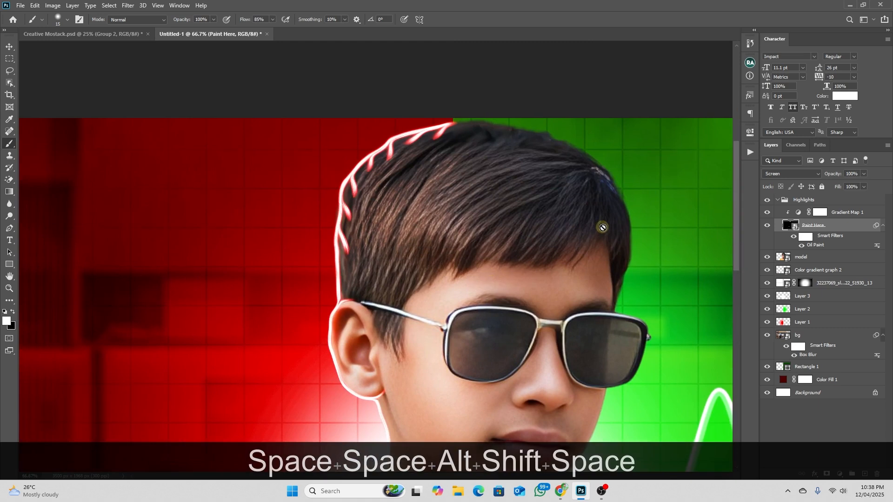
key(space)
drag(602, 228, 441, 175)
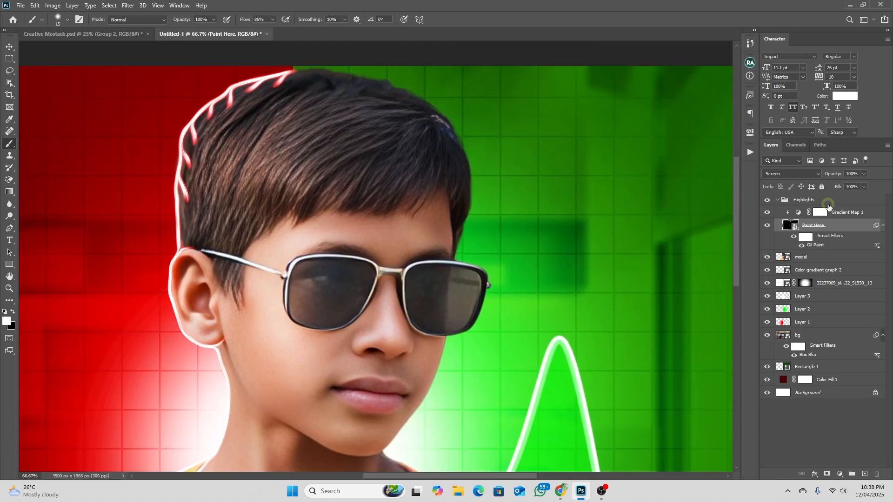
Collapse the Highlights group and run the Highlights Layer Setup action above it, continuing past its warnings, to add a second Highlights group
click(803, 204)
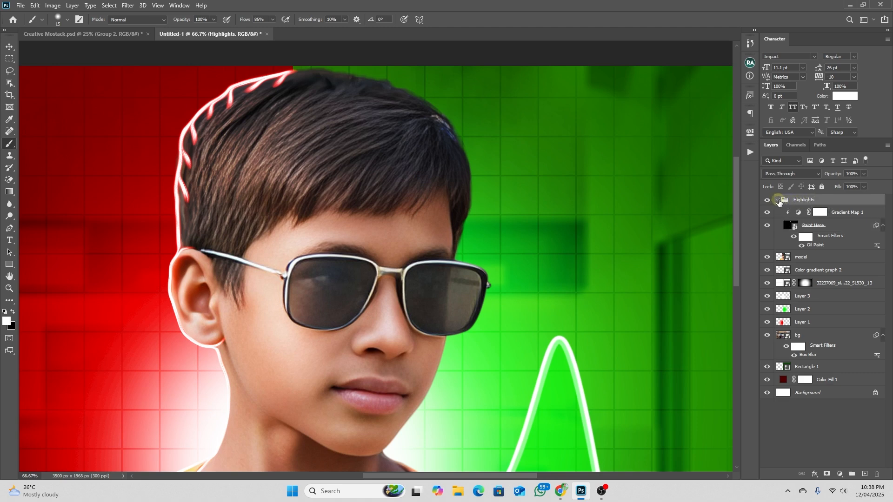
click(778, 200)
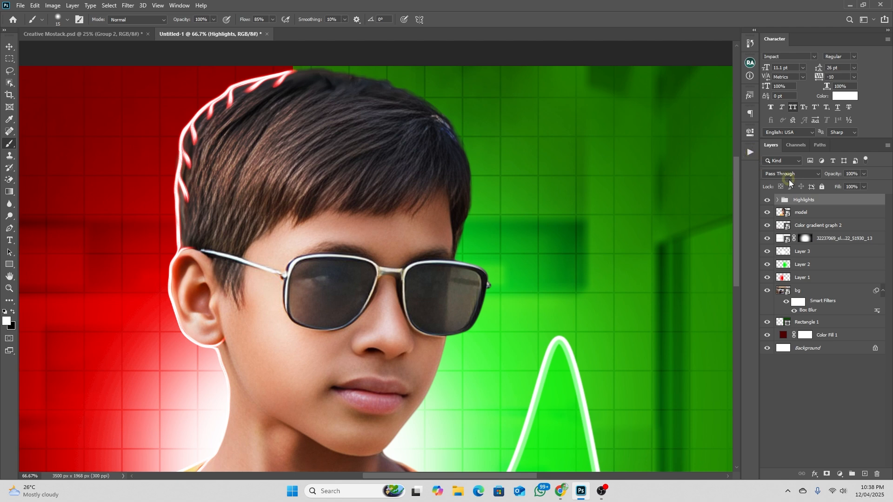
click(749, 154)
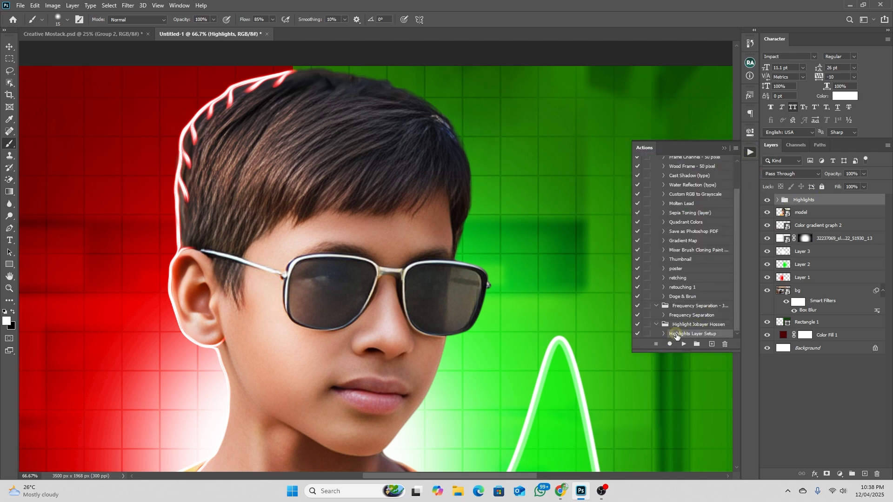
click(684, 345)
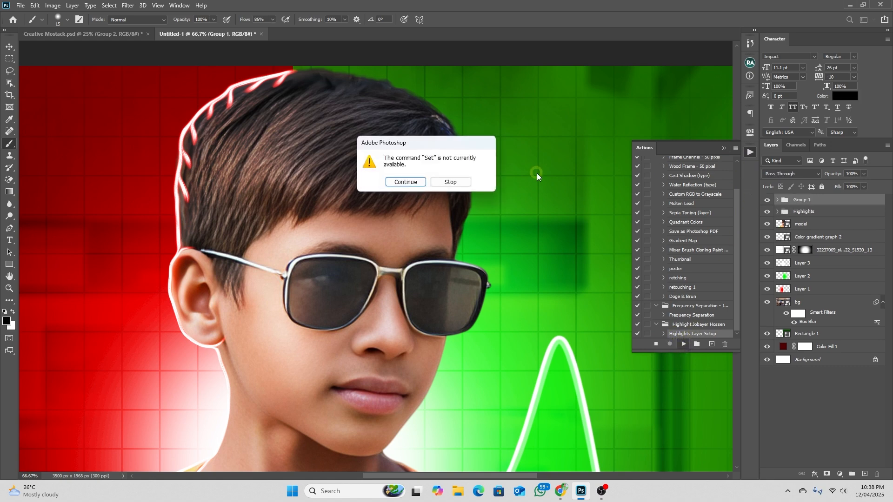
click(405, 181)
click(405, 181)
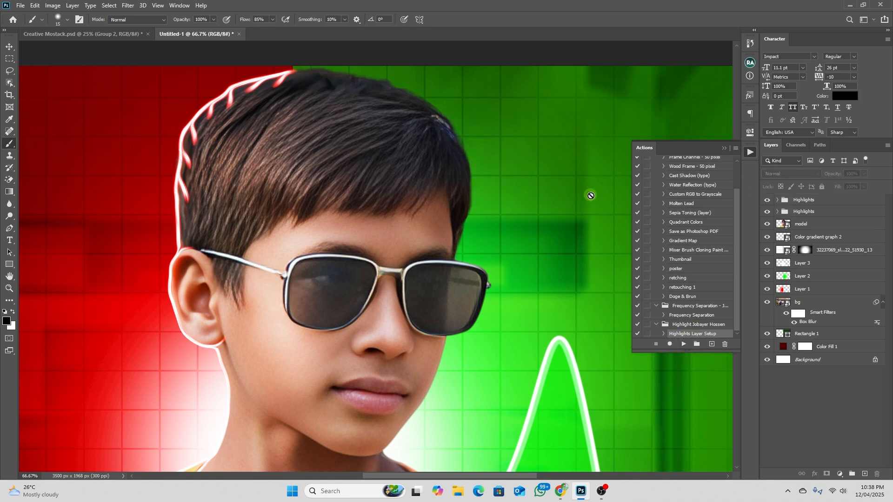
click(724, 148)
Expand the new Highlights group and set its gradient map to the Green preset from the Pixold Highlight Gradients
click(783, 204)
click(777, 200)
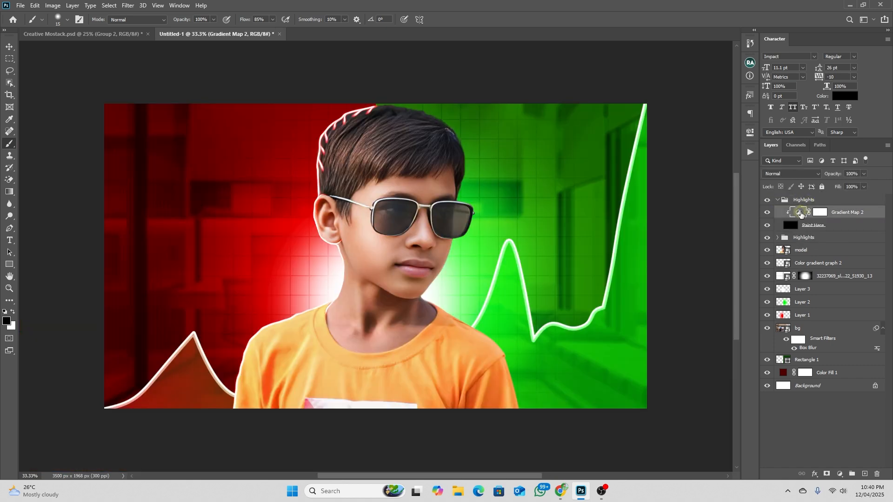
click(799, 212)
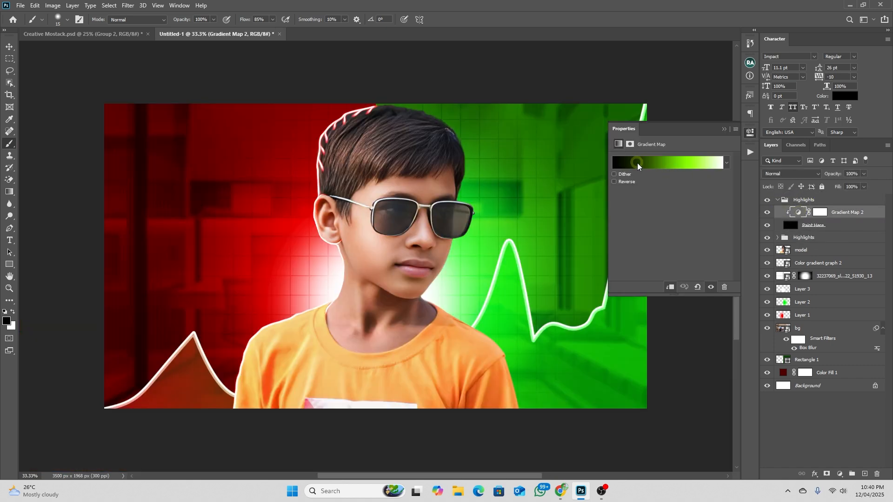
click(663, 161)
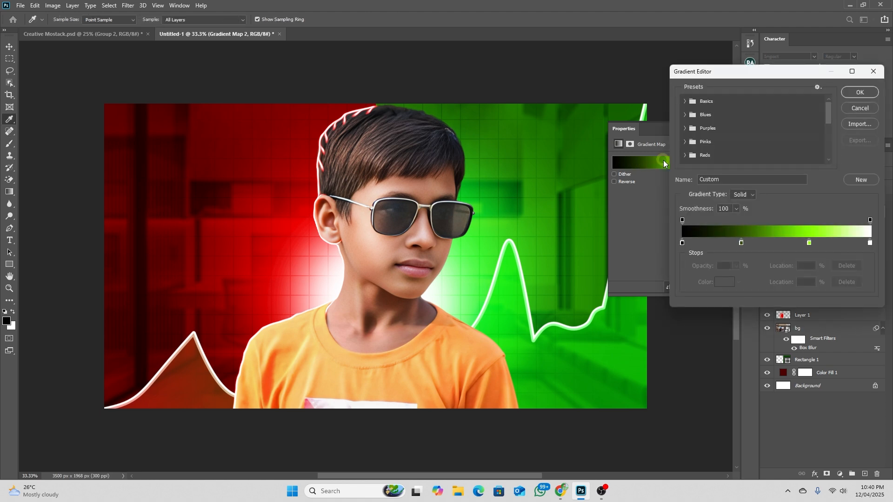
scroll(725, 137, down, 5)
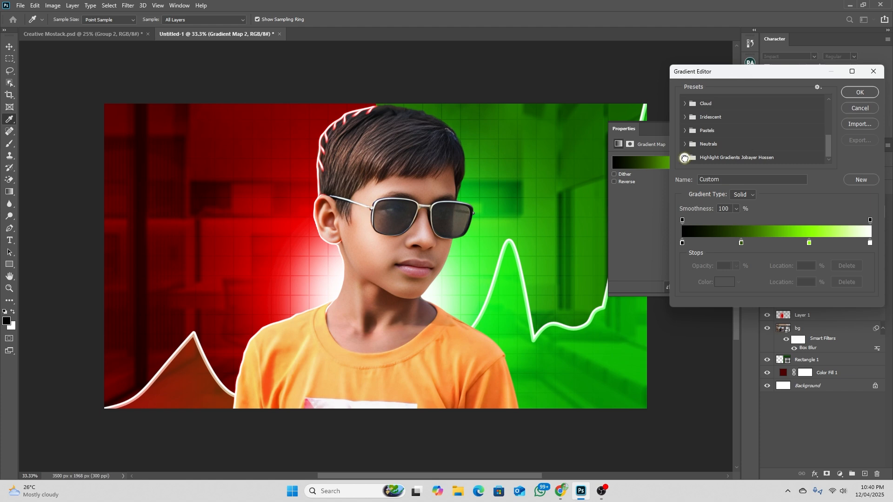
scroll(723, 145, down, 1)
click(692, 159)
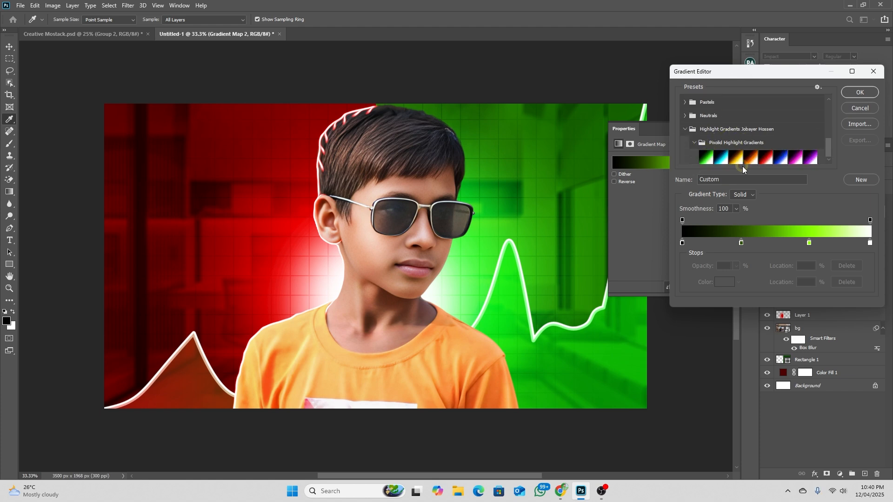
click(706, 161)
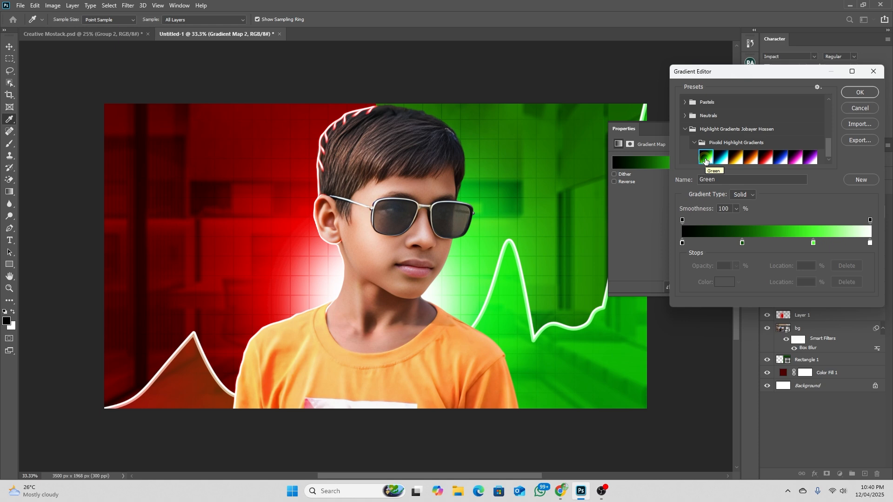
click(851, 94)
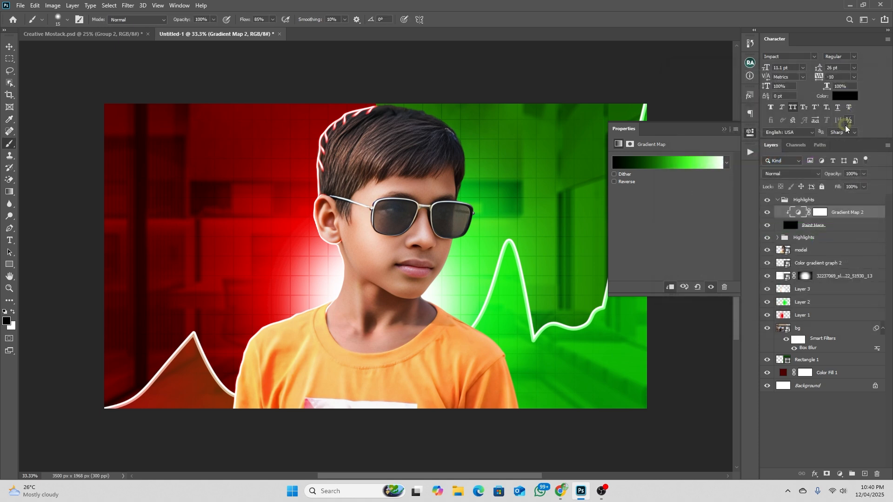
Paint a white rim line with a 15 px brush along the crown of the hair on the green side of the Paint Here layer
click(812, 229)
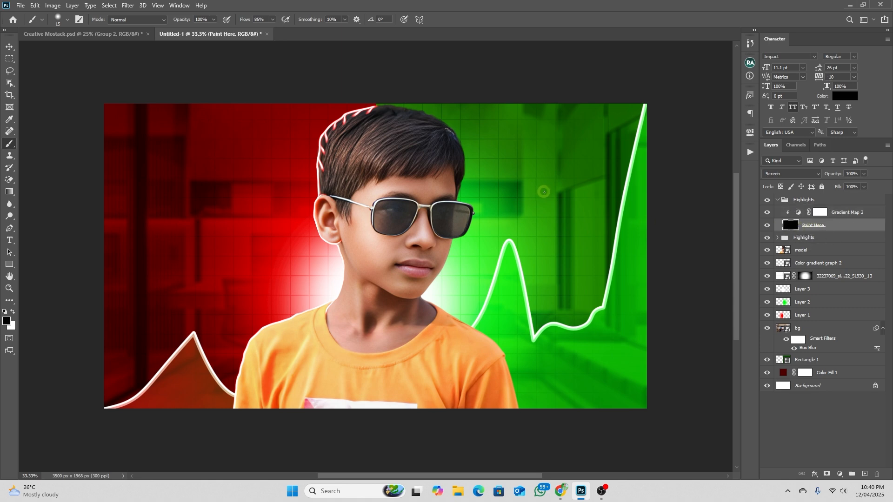
key(b)
scroll(399, 98, up, 10)
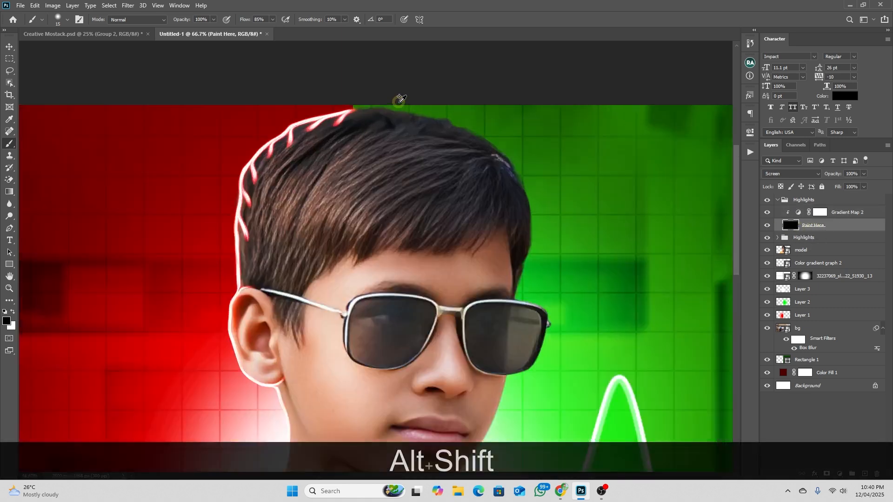
alt+right_click(251, 131)
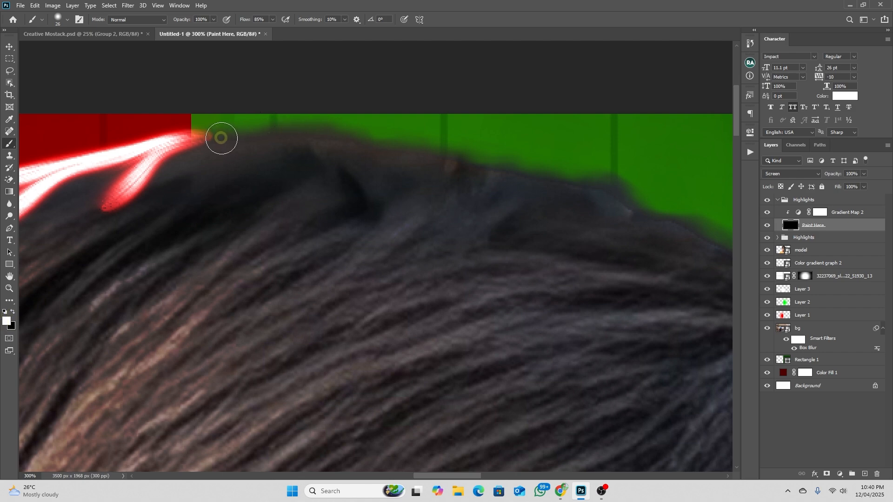
drag(221, 138, 309, 136)
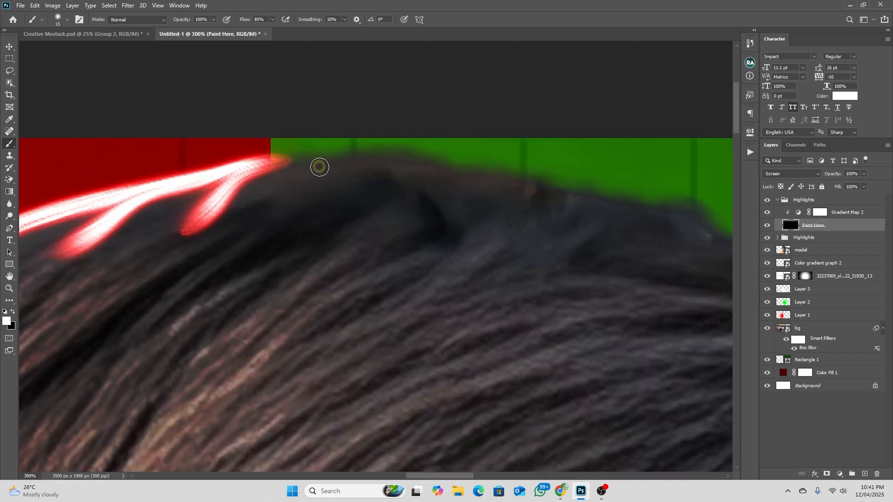
mouse_move(308, 163)
mouse_down()
mouse_move(525, 173)
mouse_move(703, 216)
mouse_move(426, 151)
mouse_up()
scroll(680, 194, down, 2)
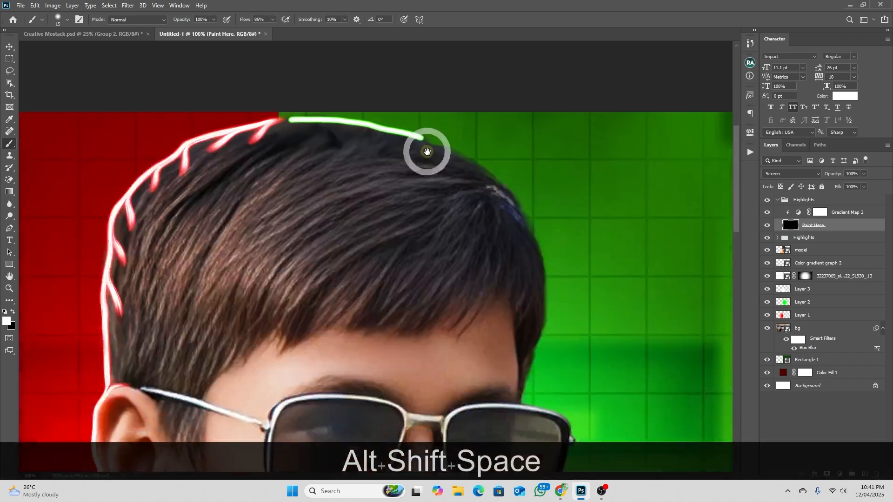
Continue the white rim line down the green-side edge of the hair to the top of the sunglasses
scroll(436, 143, up, 1)
mouse_move(423, 140)
mouse_down()
mouse_move(459, 153)
mouse_move(566, 234)
mouse_move(617, 302)
mouse_move(529, 174)
mouse_move(565, 328)
mouse_move(563, 239)
mouse_move(532, 365)
mouse_up()
scroll(573, 266, down, 2)
scroll(591, 316, up, 1)
drag(592, 313, 422, 180)
scroll(386, 142, up, 3)
Paint the rim line around the outer edge of the sunglasses' green-side lens
alt+right_click(320, 127)
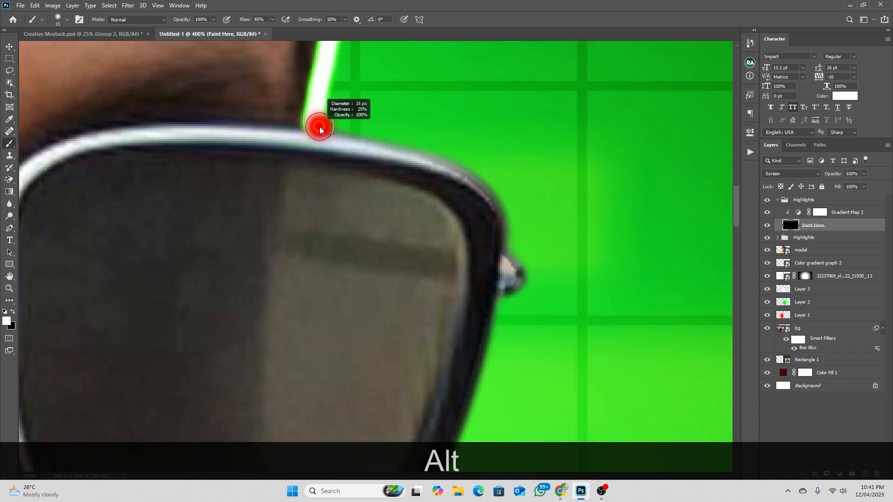
mouse_move(319, 126)
mouse_down()
mouse_move(412, 146)
mouse_move(508, 270)
mouse_move(450, 139)
mouse_move(440, 140)
mouse_up()
mouse_move(421, 247)
mouse_down()
mouse_move(470, 74)
mouse_move(470, 139)
mouse_up()
mouse_move(475, 102)
mouse_down()
mouse_move(446, 210)
mouse_move(350, 365)
mouse_move(235, 380)
mouse_up()
Paint the rim line down the green-side cheek and jaw toward the chin, redoing the stroke that goes off the edge
scroll(260, 367, down, 1)
mouse_move(277, 353)
mouse_down()
mouse_move(338, 317)
mouse_move(442, 132)
mouse_up()
drag(364, 136, 325, 254)
key(ctrl+z)
mouse_move(371, 126)
mouse_down()
mouse_move(321, 290)
mouse_move(453, 104)
mouse_move(415, 168)
mouse_up()
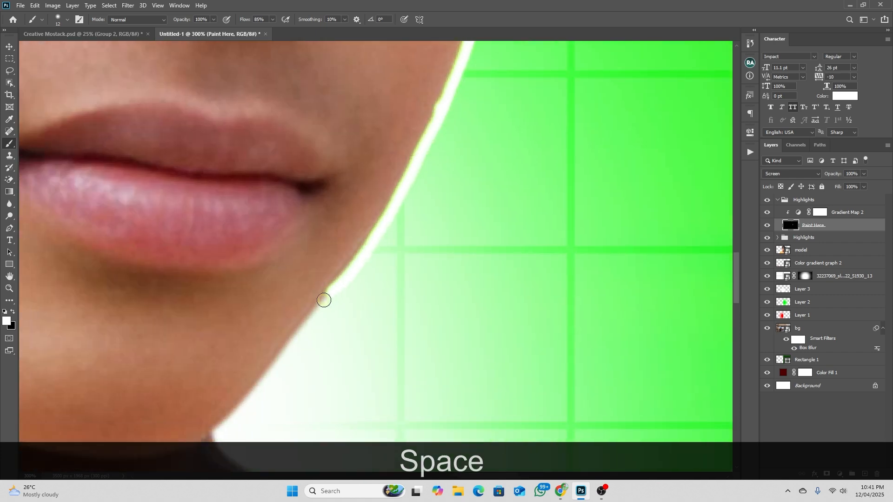
drag(354, 290, 434, 126)
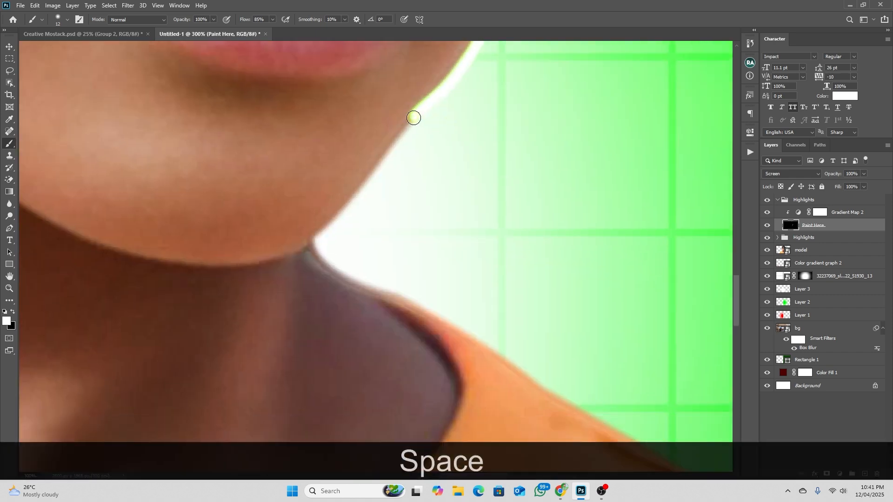
Paint the rim line from the neck along the collar and over the green-side shoulder
mouse_move(313, 241)
mouse_down()
mouse_move(357, 283)
mouse_move(417, 301)
mouse_up()
mouse_move(512, 343)
mouse_down()
mouse_move(375, 237)
mouse_move(593, 381)
mouse_move(232, 111)
mouse_move(514, 296)
mouse_up()
scroll(524, 255, down, 1)
mouse_move(524, 255)
mouse_down()
mouse_move(480, 226)
mouse_move(506, 326)
mouse_move(455, 210)
mouse_move(488, 343)
mouse_up()
key(ctrl+z)
mouse_move(437, 116)
mouse_down()
mouse_move(471, 234)
mouse_move(486, 359)
mouse_up()
scroll(467, 278, down, 3)
scroll(467, 278, up, 2)
Paint short slanted strand strokes inward from the rim line along the crown of the hair on the green side
drag(542, 194, 560, 271)
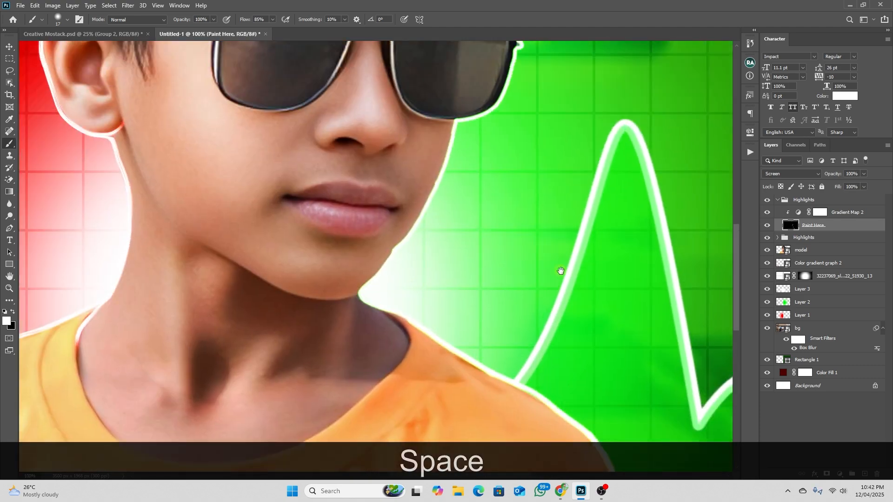
drag(522, 245, 530, 326)
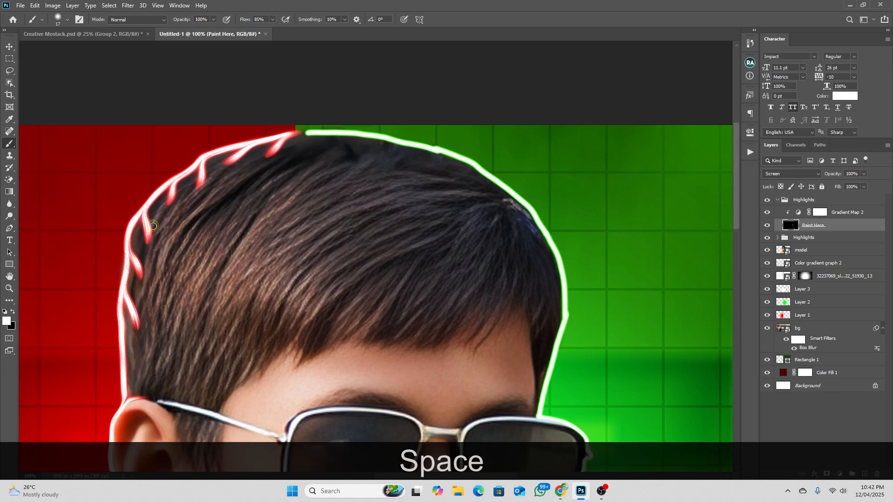
scroll(386, 156, up, 1)
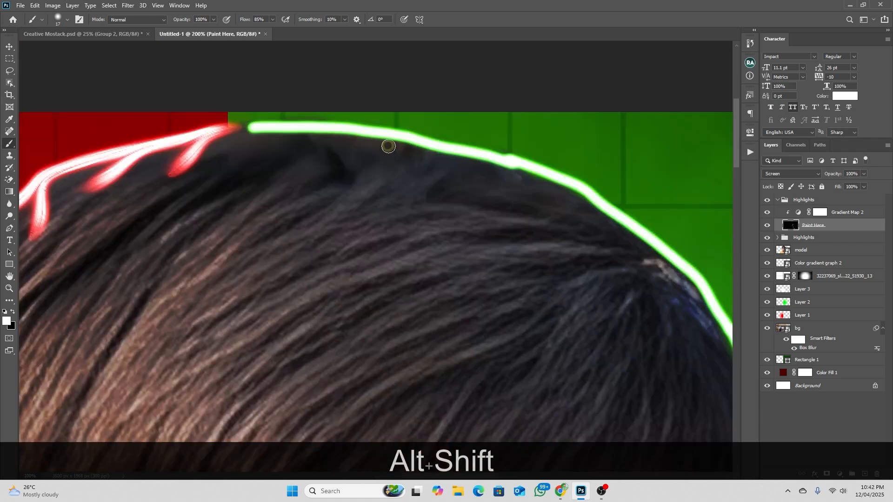
mouse_move(274, 126)
mouse_down()
mouse_move(328, 158)
mouse_move(409, 175)
mouse_up()
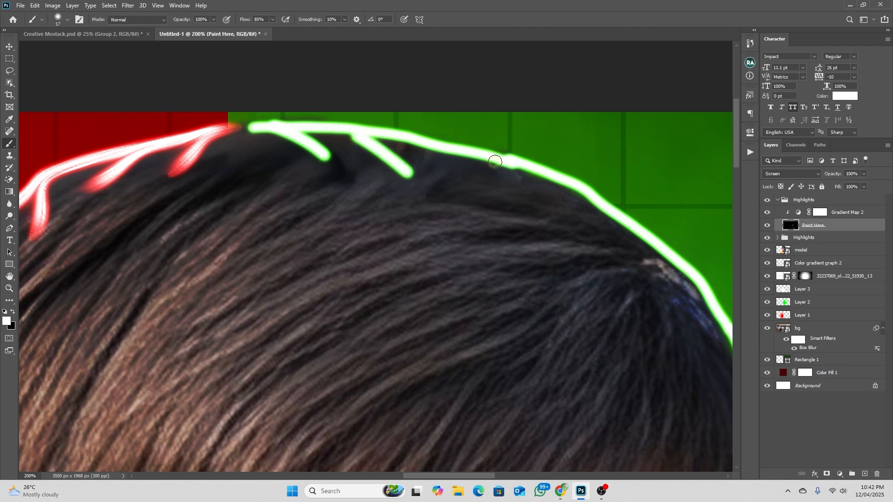
drag(495, 162, 529, 198)
drag(583, 193, 608, 235)
drag(665, 301, 552, 167)
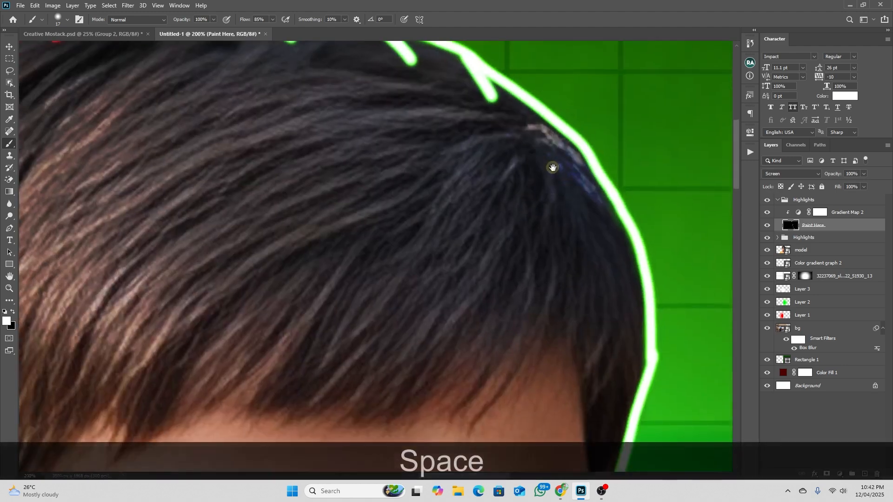
drag(548, 124, 581, 190)
Add more short strand strokes inward from the rim line down the green-side hair toward the sunglasses
mouse_move(607, 259)
mouse_down()
mouse_move(570, 130)
mouse_move(596, 187)
mouse_up()
key(ctrl+z)
drag(599, 114, 584, 180)
drag(576, 244, 579, 91)
drag(603, 91, 556, 180)
drag(609, 342, 597, 83)
drag(599, 409, 596, 138)
Paint a short highlight stroke under the chin and another across the green-side shoulder of the shirt
scroll(360, 221, up, 4)
drag(361, 221, 292, 234)
key(ctrl+z)
drag(373, 219, 365, 219)
drag(368, 220, 281, 235)
scroll(294, 231, down, 3)
drag(474, 359, 475, 226)
scroll(476, 224, up, 3)
drag(471, 180, 390, 252)
scroll(488, 190, down, 2)
scroll(509, 314, down, 2)
Convert the green rim light's Paint Here layer to a smart object
key(v)
mouse_move(418, 84)
mouse_down()
mouse_move(404, 236)
mouse_move(429, 179)
mouse_up()
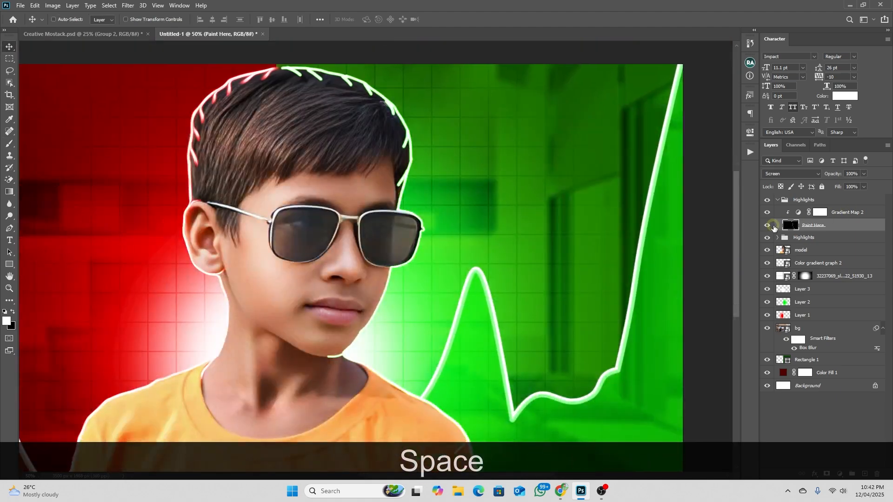
right_click(847, 227)
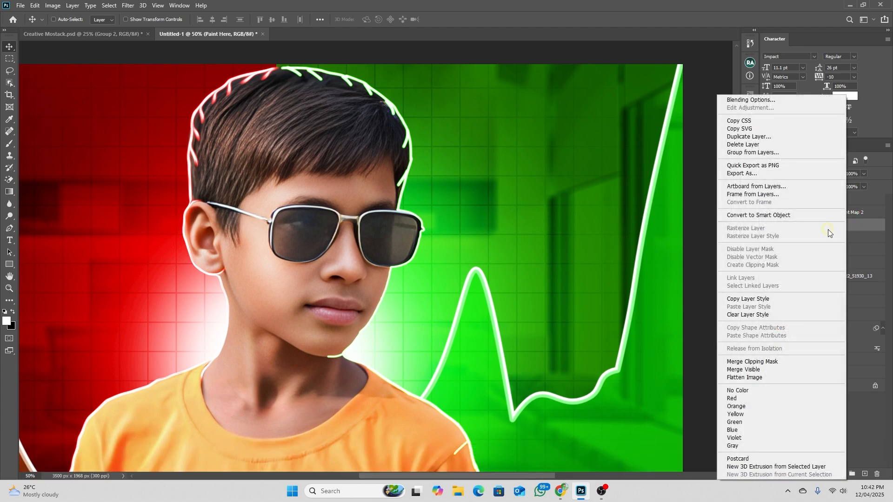
click(744, 216)
Apply Oil Paint to the green rim light with all four brush values at 10.0, Lighting on, Angle -60 and Shine 1.3
click(128, 6)
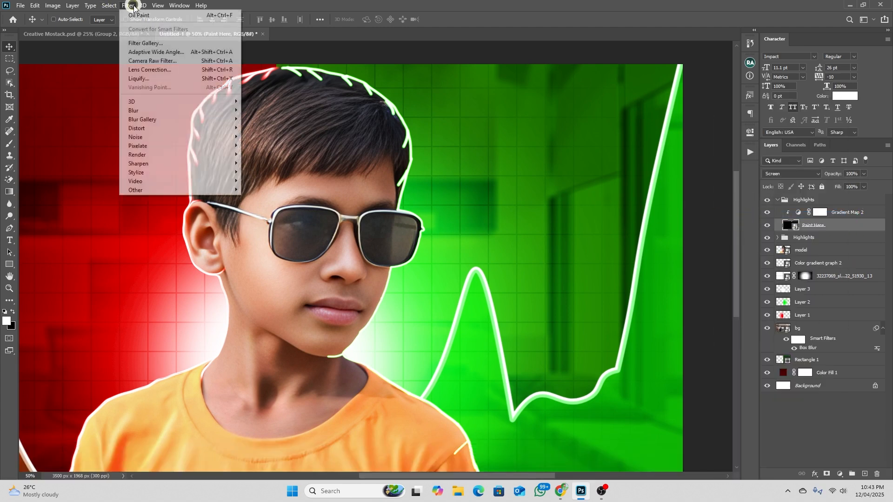
mouse_move(160, 175)
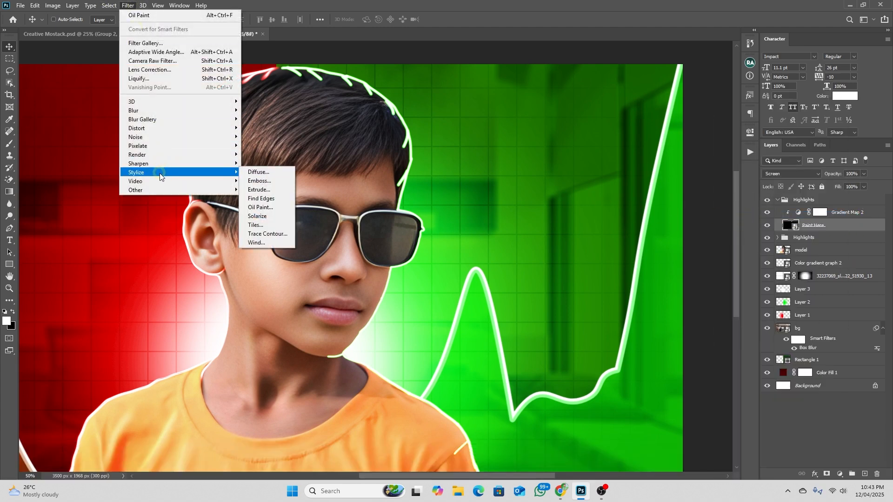
click(258, 207)
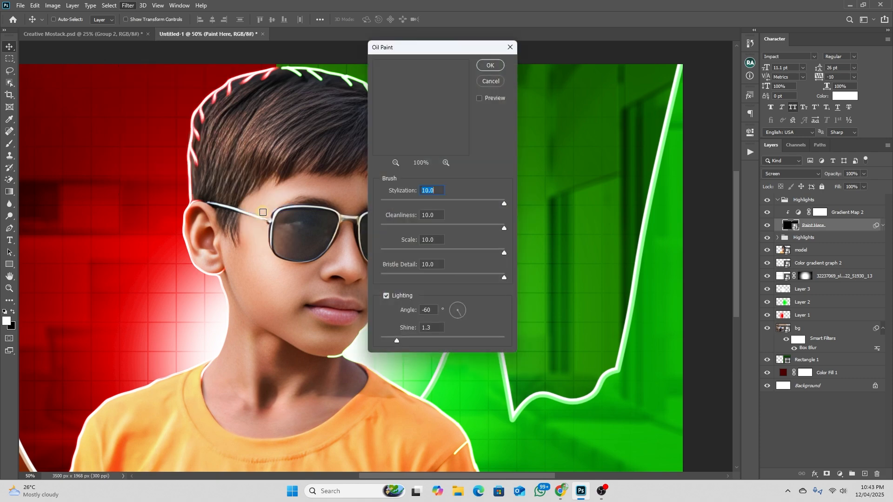
click(492, 66)
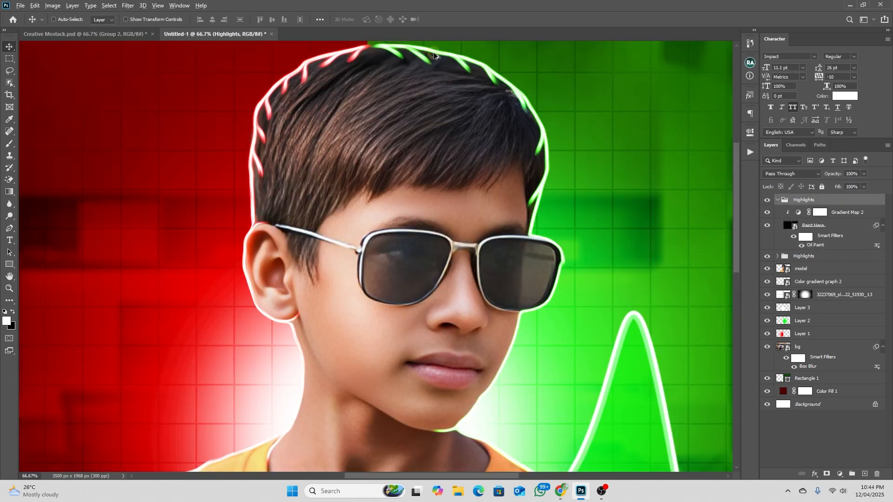
Compare the oil-painted rim light around the hair with the rim light in the finished Creative Mostack.psd design
scroll(434, 55, up, 2)
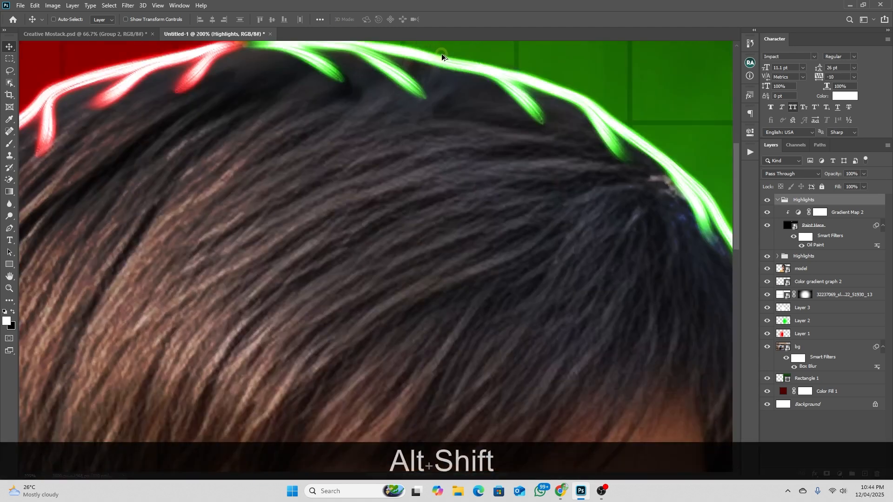
scroll(441, 54, down, 1)
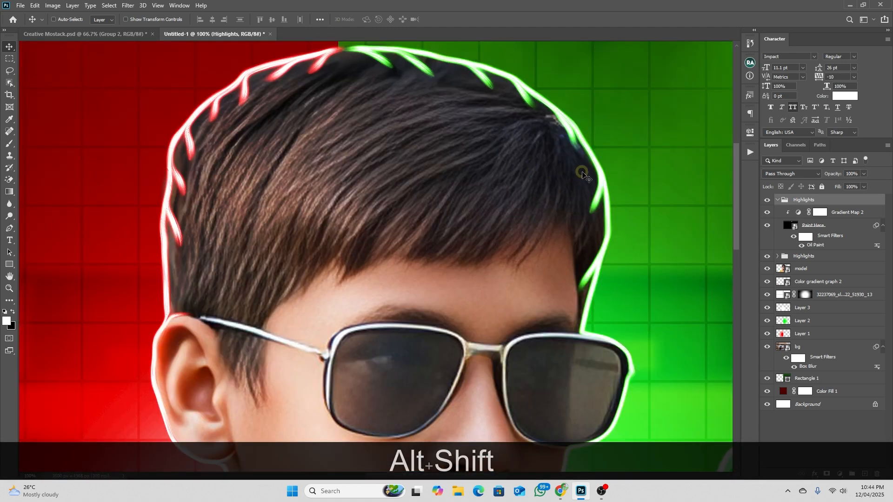
scroll(584, 175, down, 2)
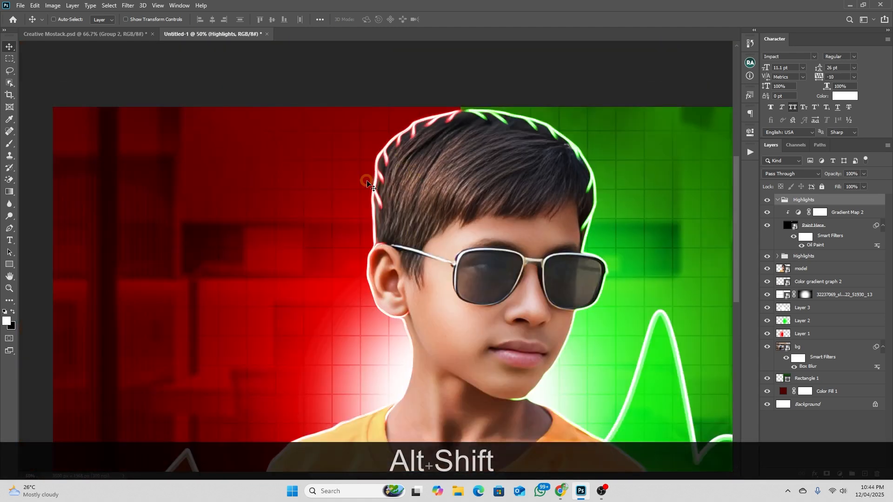
click(132, 33)
scroll(464, 209, down, 2)
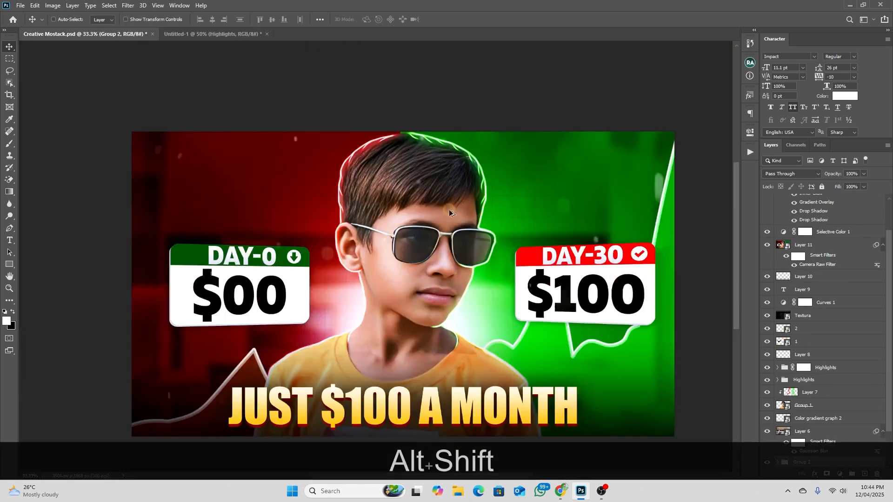
scroll(367, 157, up, 3)
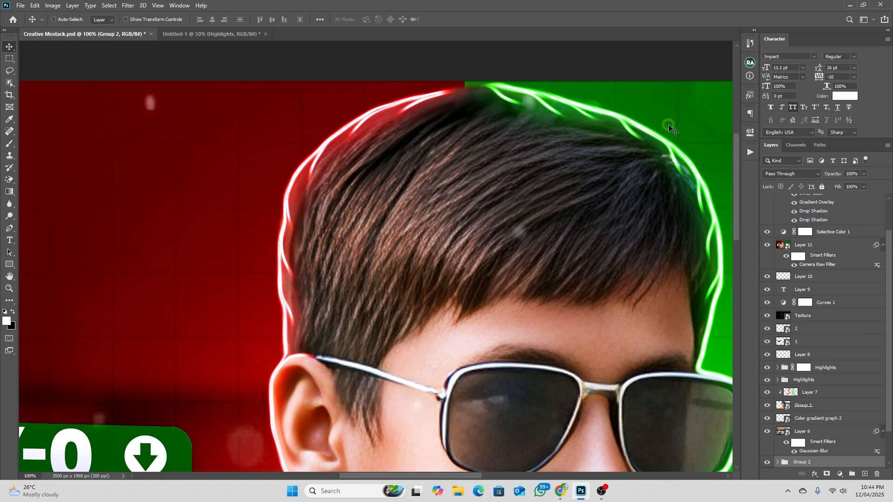
Return to the Untitled-1 document and add a new empty layer directly above the model layer
click(236, 34)
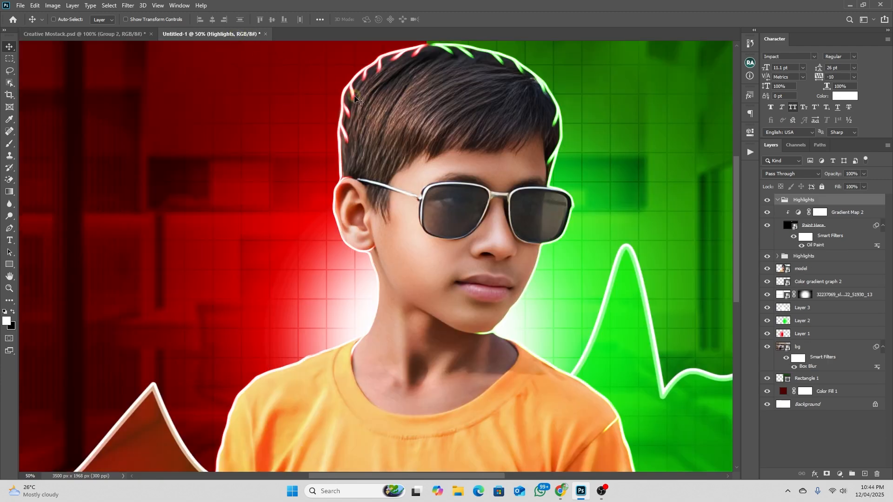
drag(554, 96, 560, 173)
scroll(561, 172, up, 1)
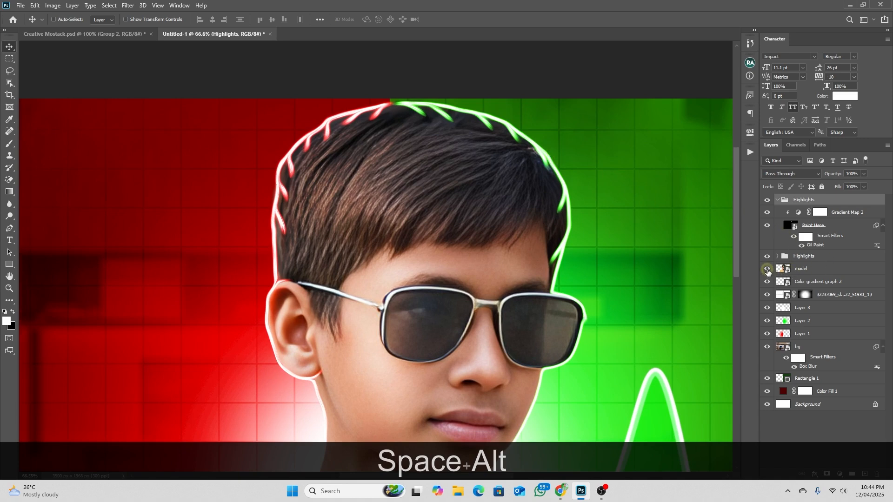
click(798, 271)
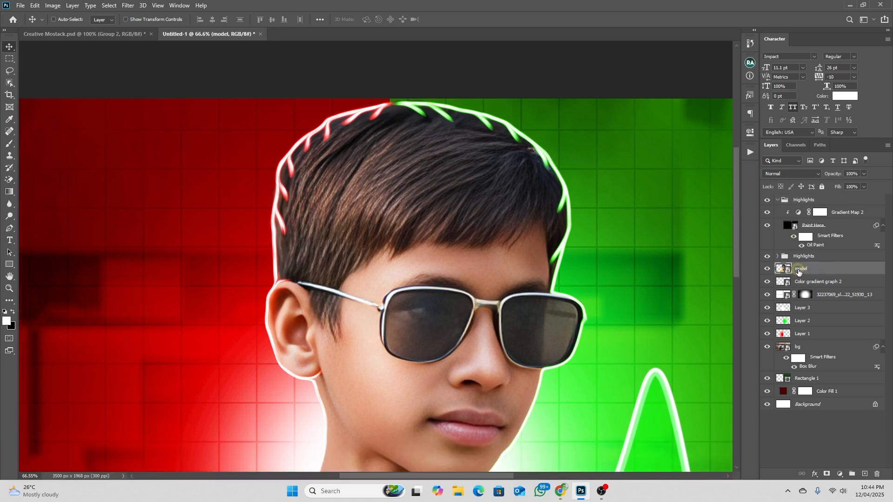
key(ctrl+shift+alt+n)
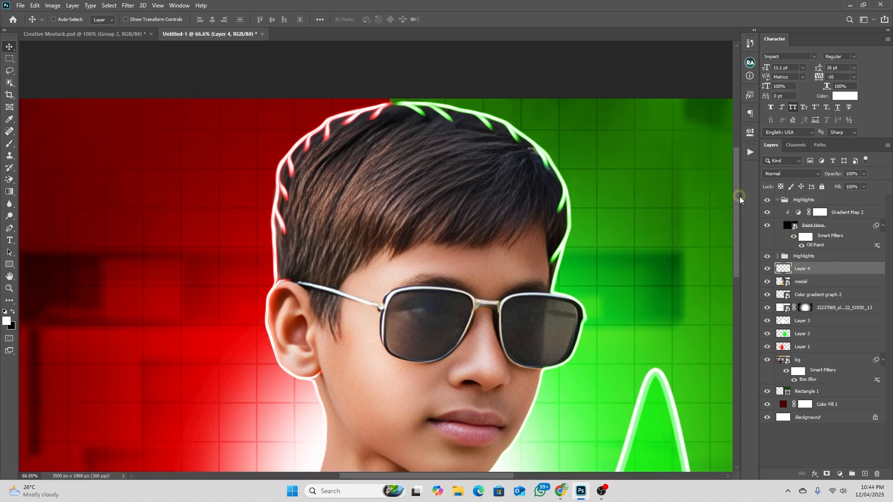
Set the new empty layer above the model to Color Dodge and prepare a 239 px brush in pure red, ff0000
click(795, 172)
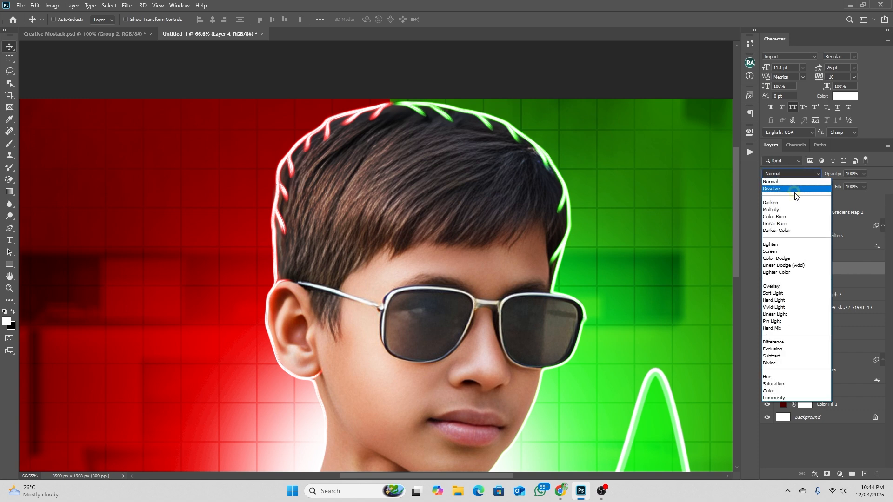
click(778, 260)
key(b)
key(b)
alt+right_click(233, 223)
drag(234, 221, 268, 218)
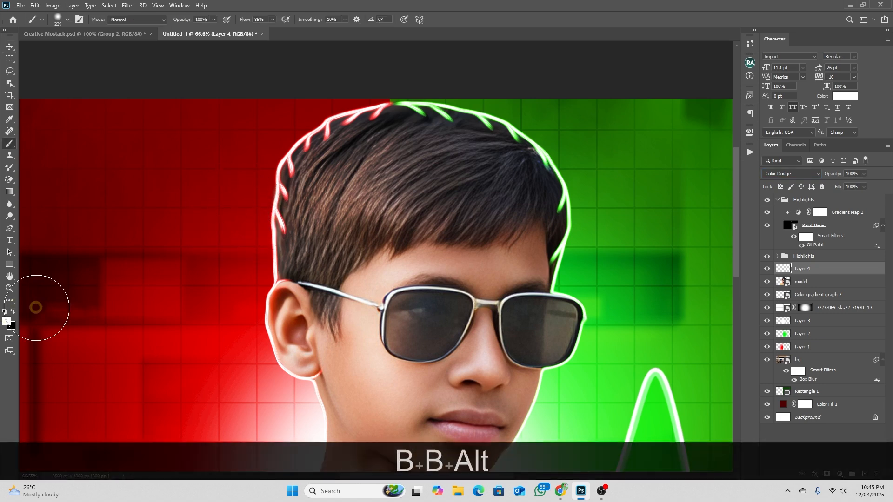
click(9, 325)
click(725, 185)
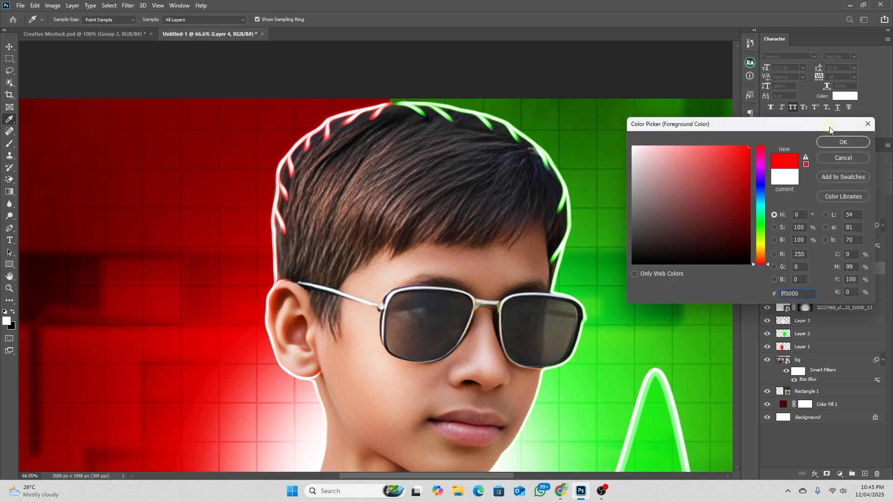
click(835, 141)
Paint soft red light beside the hair on the red half and clip the paint layer to the model
scroll(269, 142, up, 4)
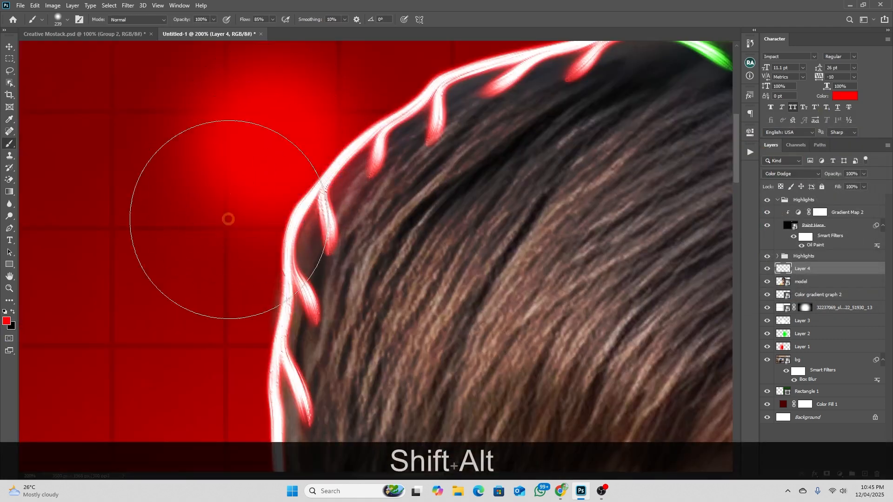
scroll(292, 209, down, 3)
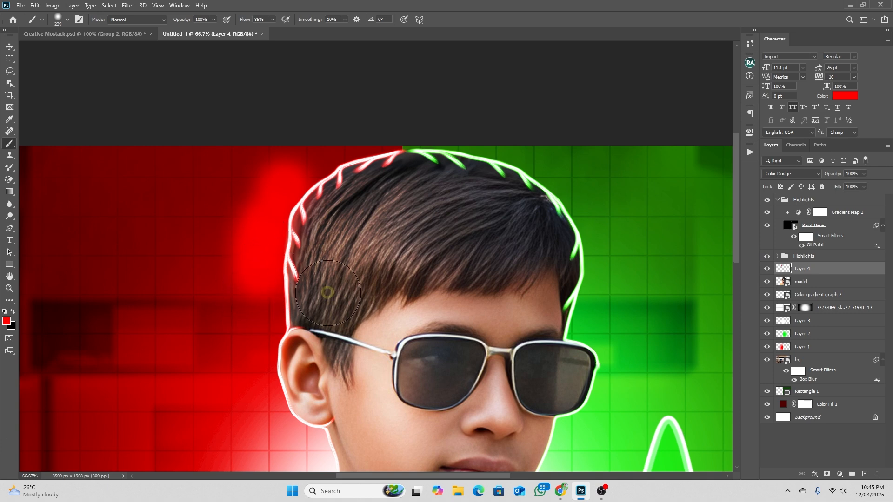
right_click(815, 270)
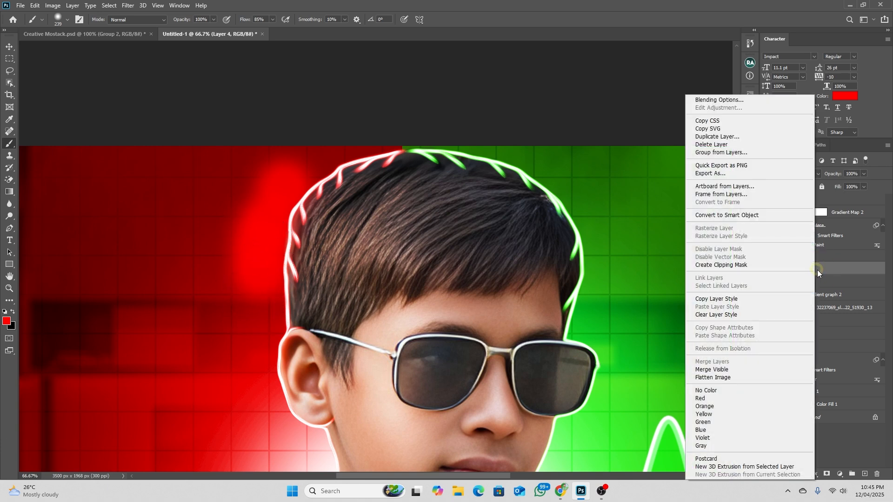
click(710, 265)
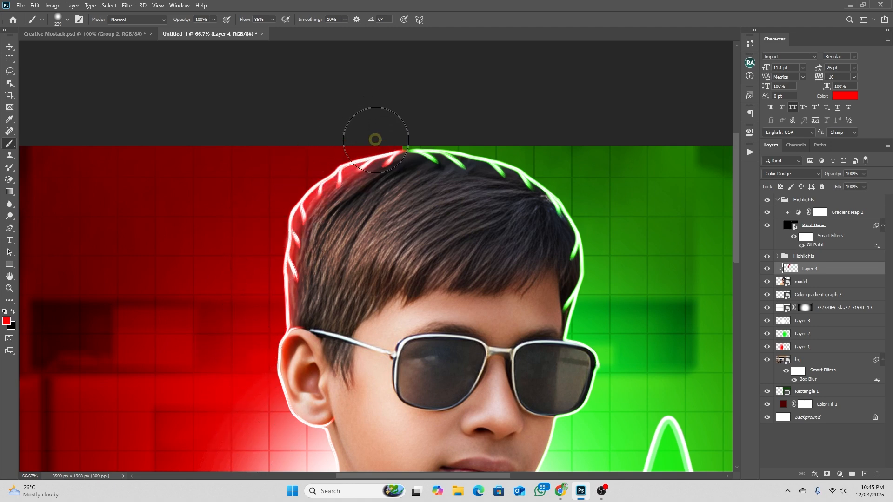
Brush a soft red glow along the model's ear, neck and shoulder edges facing the red half
key(space)
drag(335, 401, 361, 201)
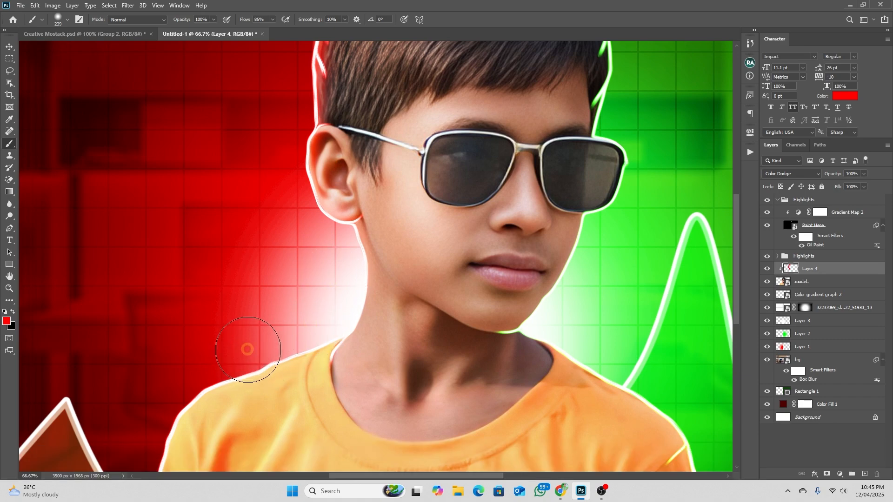
key(space)
drag(239, 343, 383, 194)
mouse_move(325, 220)
mouse_down()
mouse_move(301, 216)
mouse_move(252, 331)
mouse_up()
drag(261, 283, 251, 411)
key(space)
drag(465, 49, 385, 353)
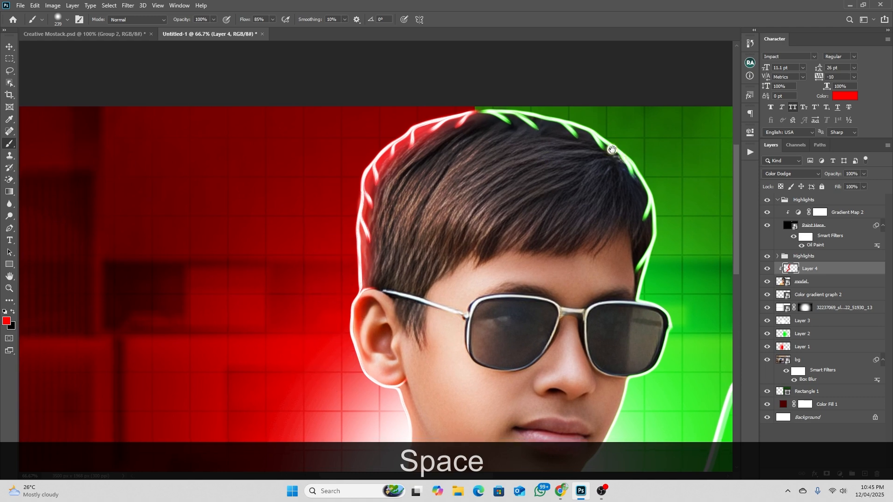
Sample the green from the graph area and adjust the brush colour to a fully saturated bright green
key(space)
drag(618, 161, 457, 88)
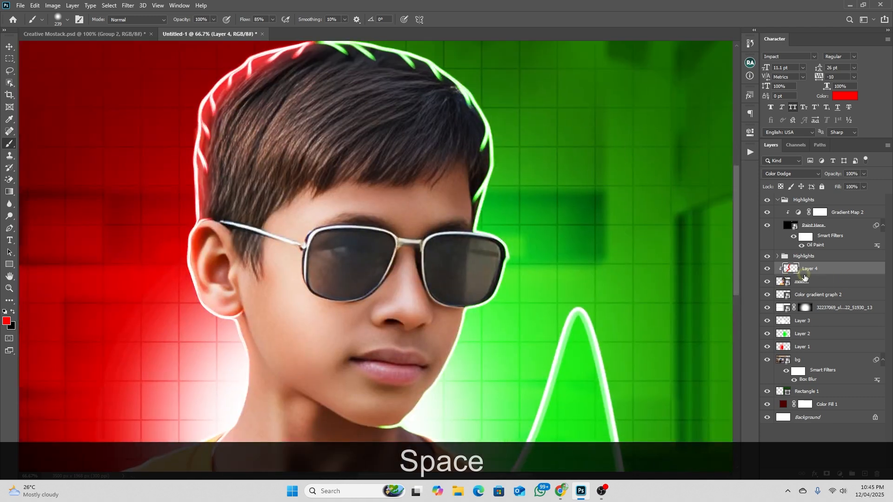
key(space)
drag(504, 106, 524, 208)
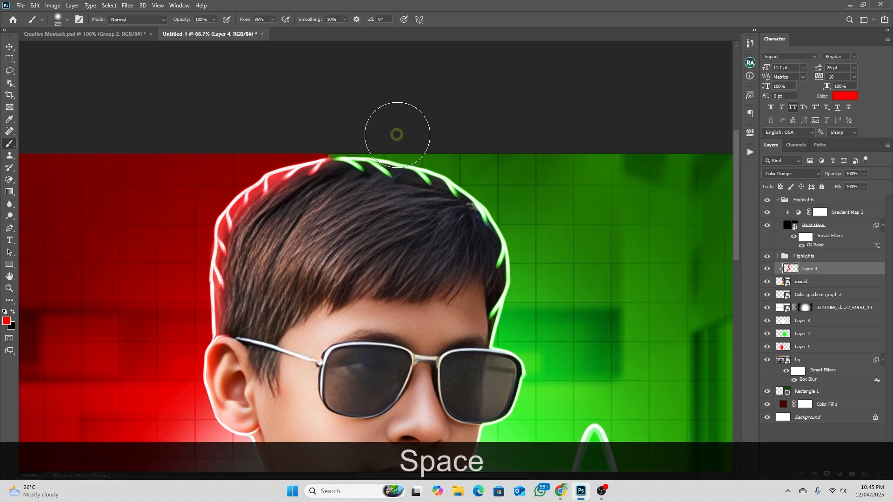
key(space)
drag(506, 341, 427, 215)
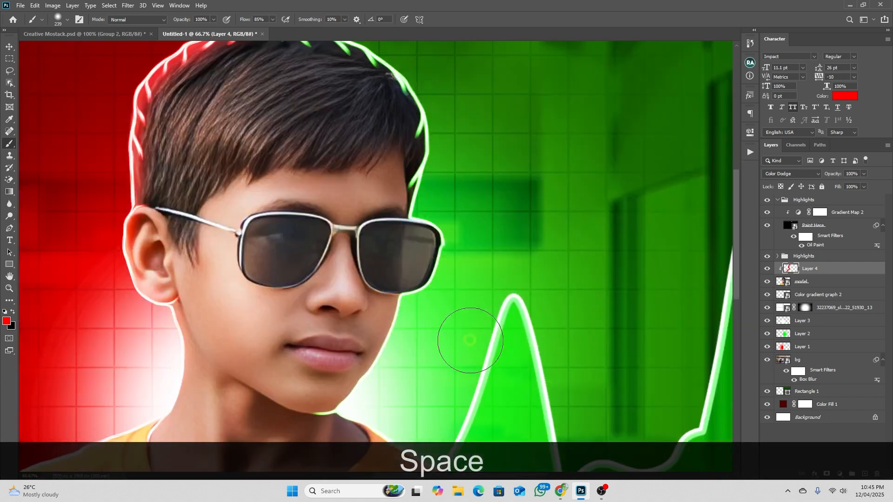
key(alt)
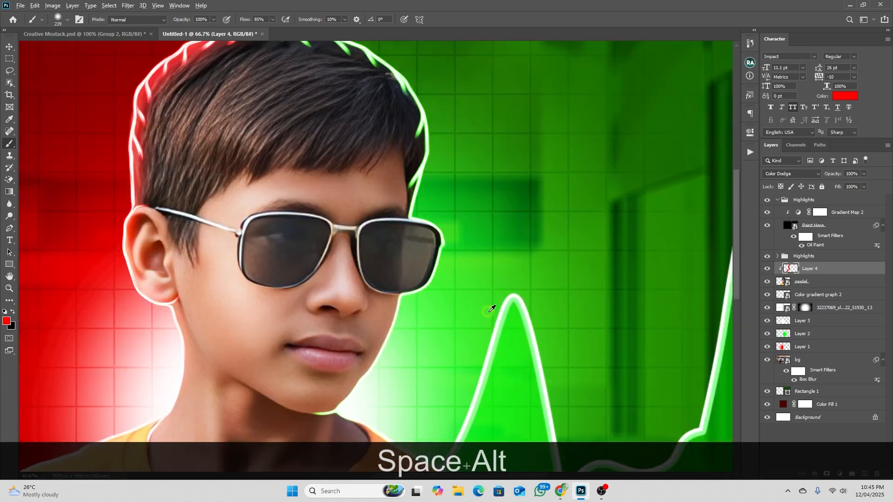
click(512, 341)
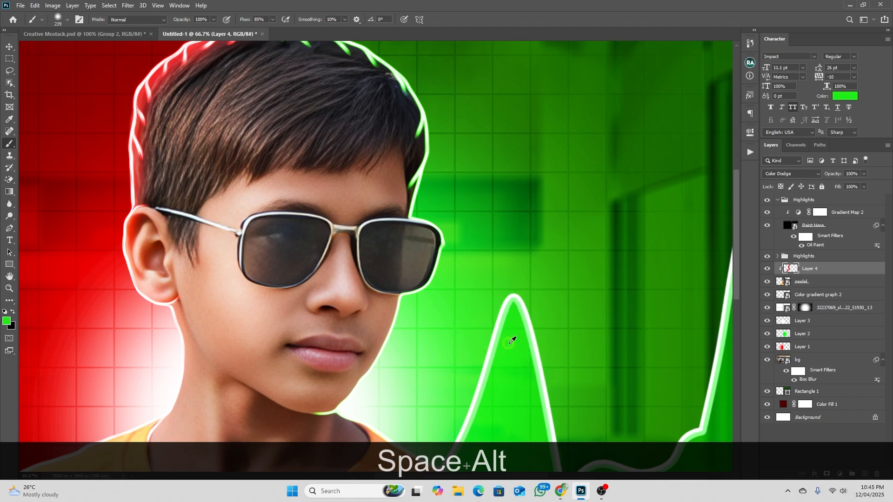
click(7, 321)
drag(740, 165, 764, 141)
click(818, 144)
Enlarge the brush to 335 px and paint green light along the model's hair, face and shoulder edges facing the green half
key(space)
drag(449, 155, 493, 285)
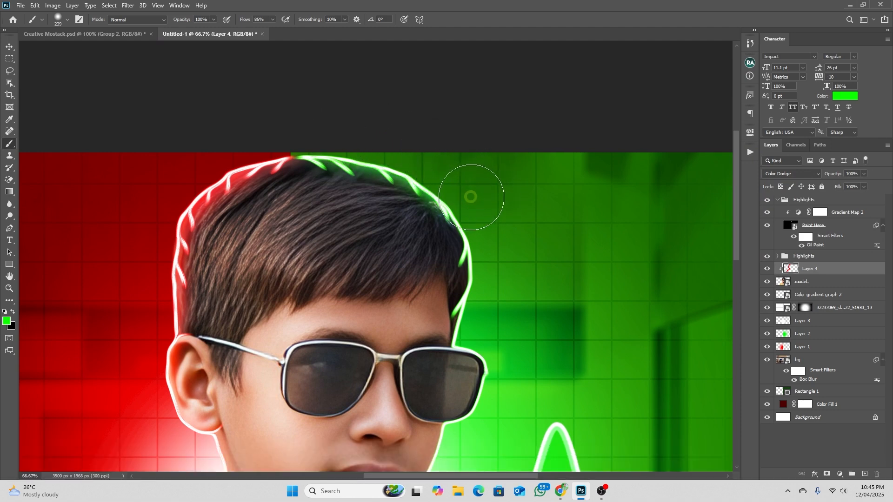
drag(511, 223, 523, 228)
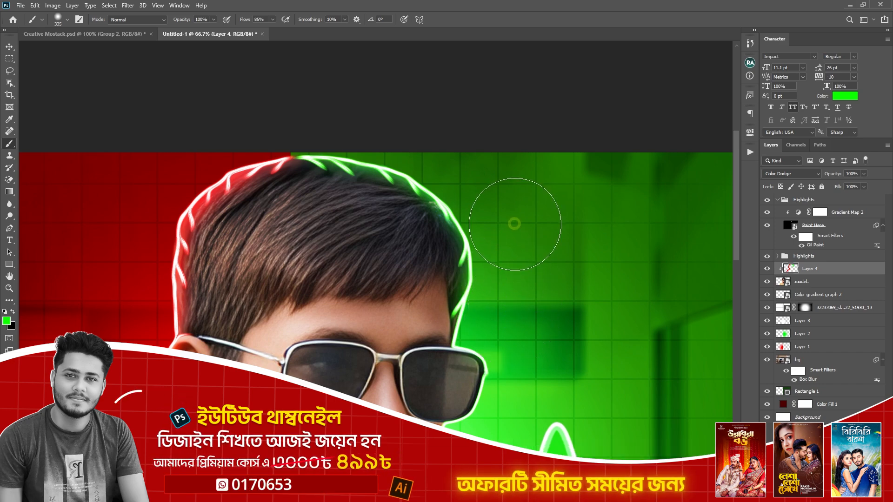
drag(534, 294, 530, 112)
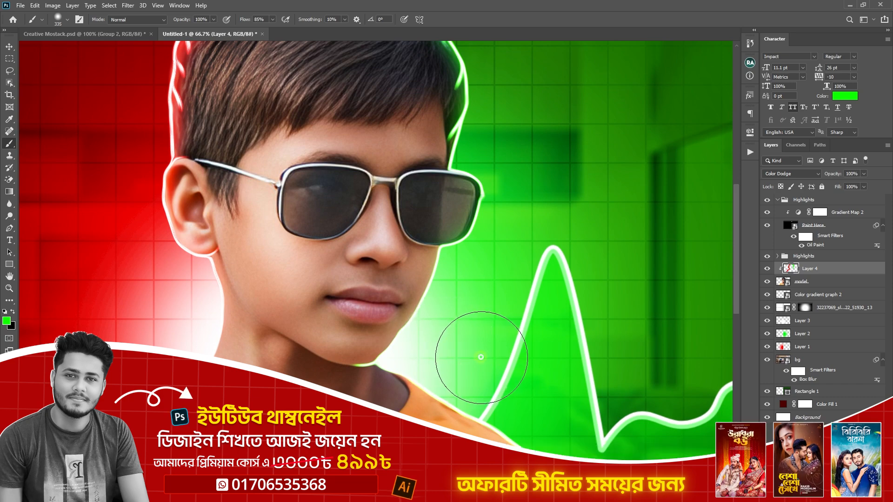
drag(462, 343, 474, 179)
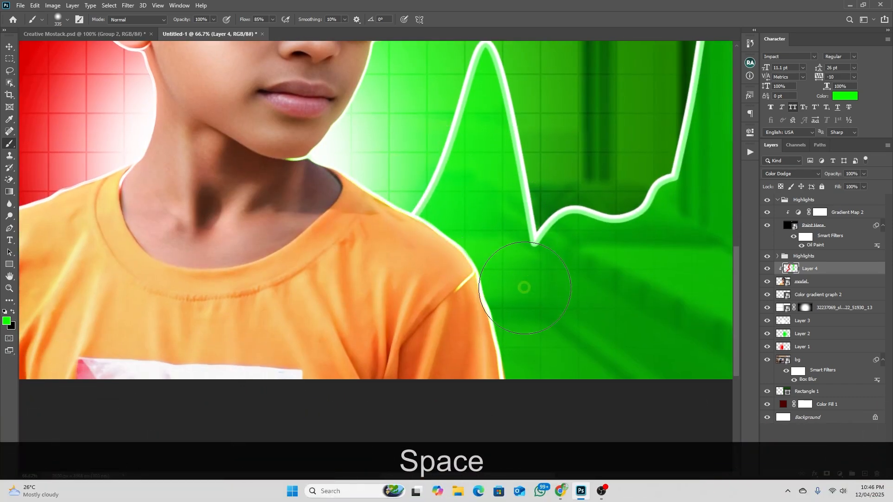
drag(526, 192, 580, 311)
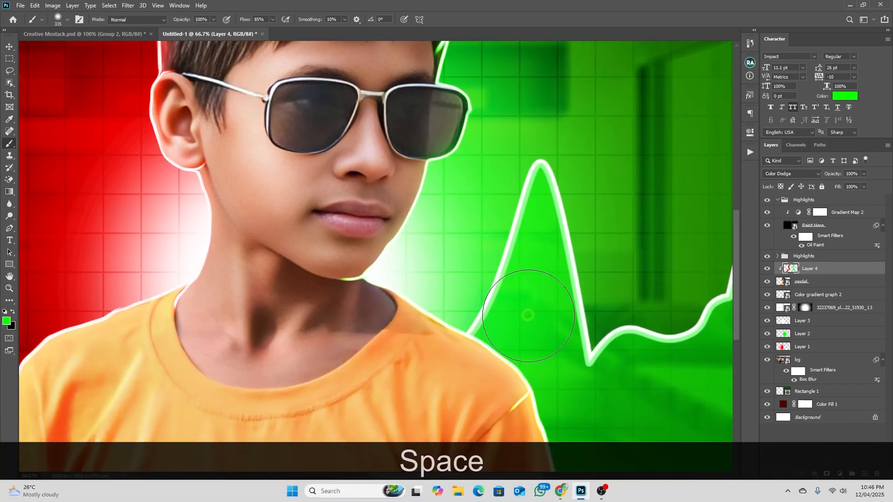
drag(498, 144, 507, 308)
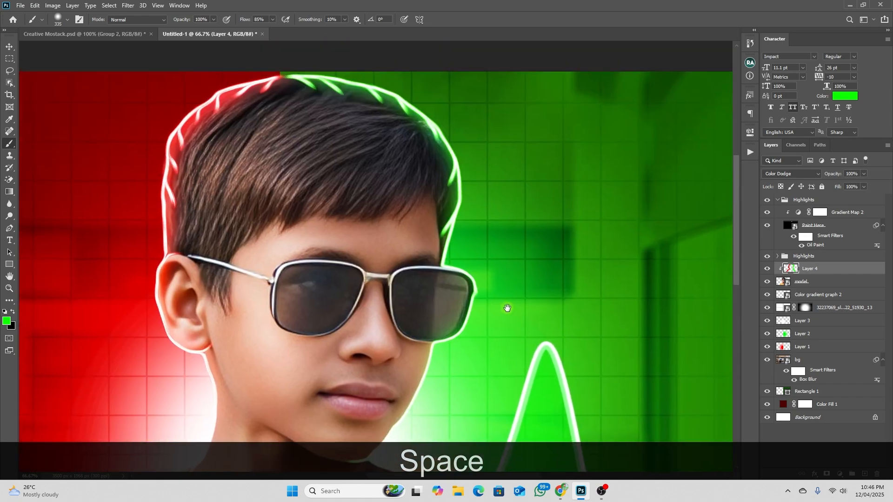
drag(525, 136, 561, 229)
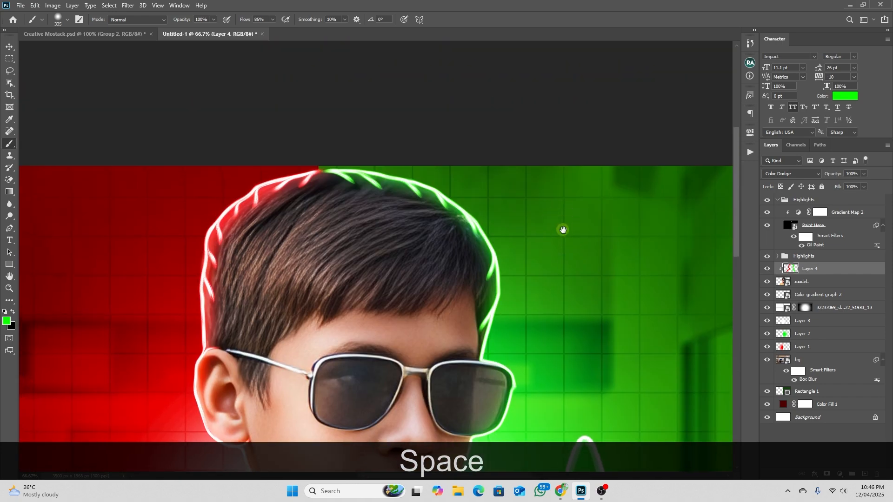
scroll(562, 94, down, 2)
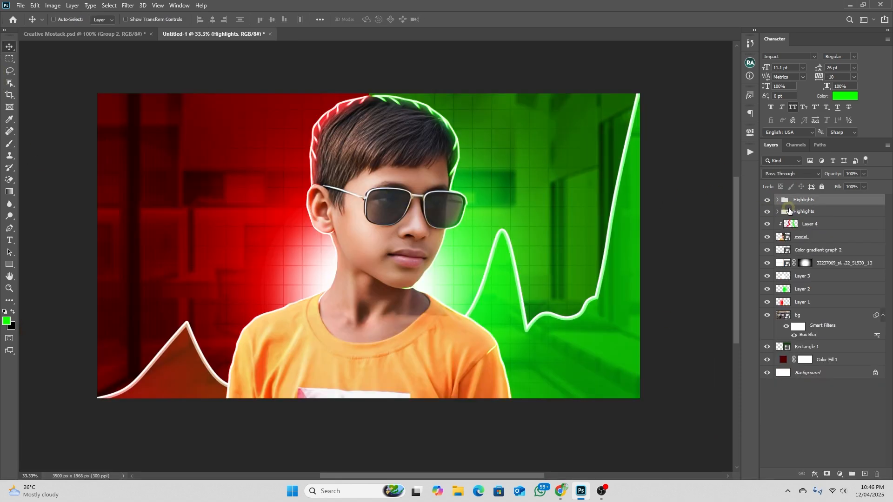
Add a Curves adjustment above both Highlights groups, refine its tonal range slightly and compare the image with and without it
click(841, 474)
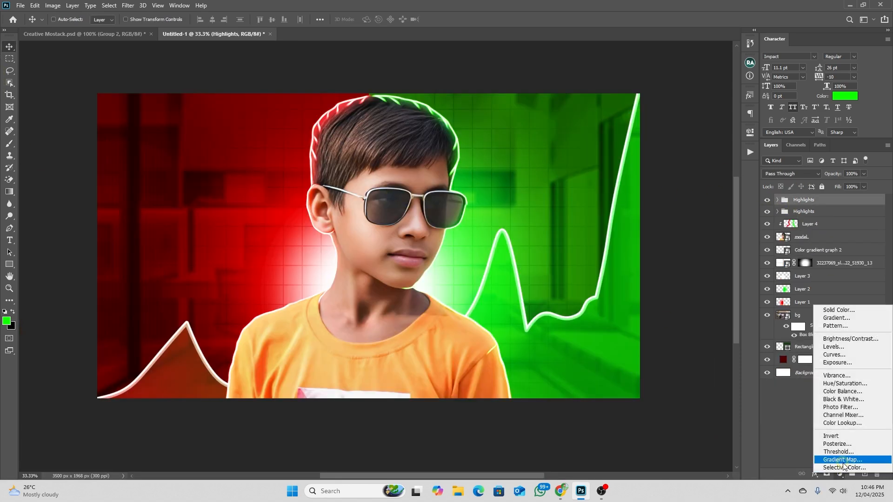
click(827, 356)
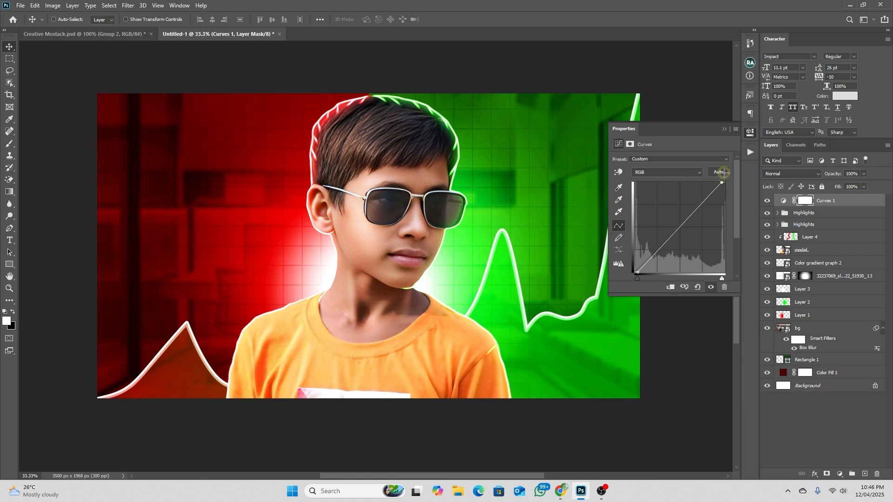
click(712, 287)
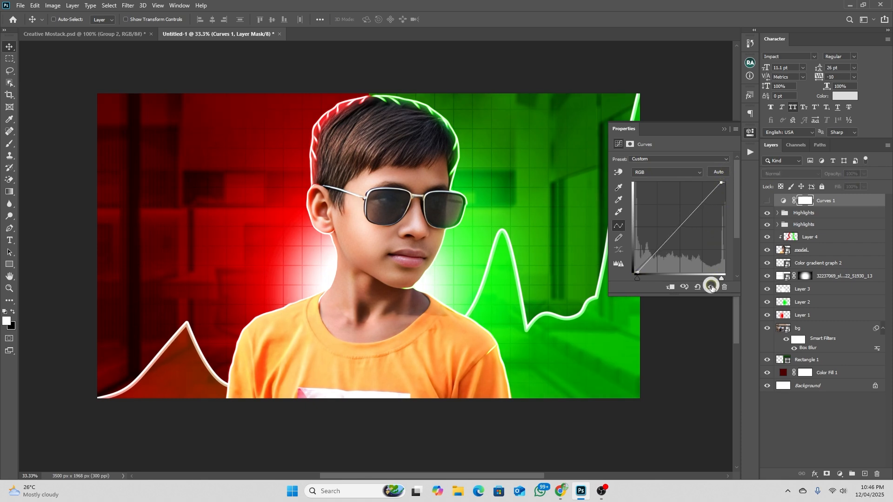
click(711, 287)
click(711, 287)
click(711, 288)
click(371, 237)
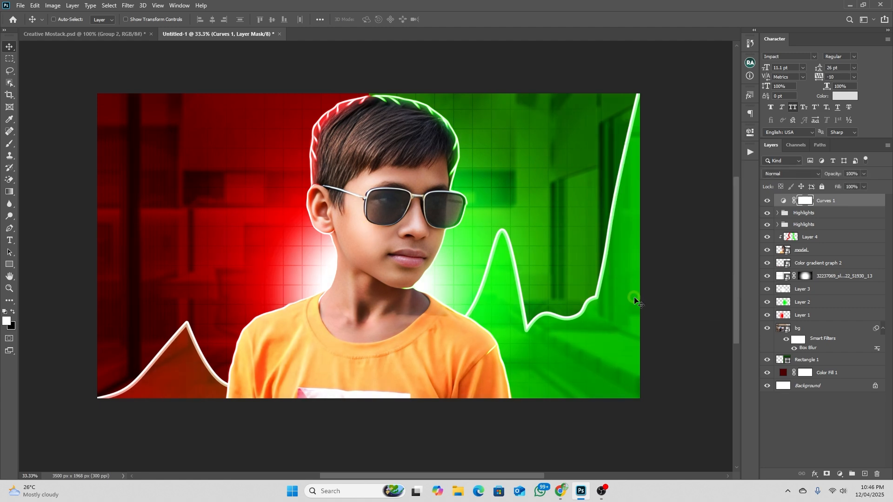
Add a Color Balance adjustment above Curves 1 and fine-tune the colour sliders for the midtones and another tonal range
click(839, 474)
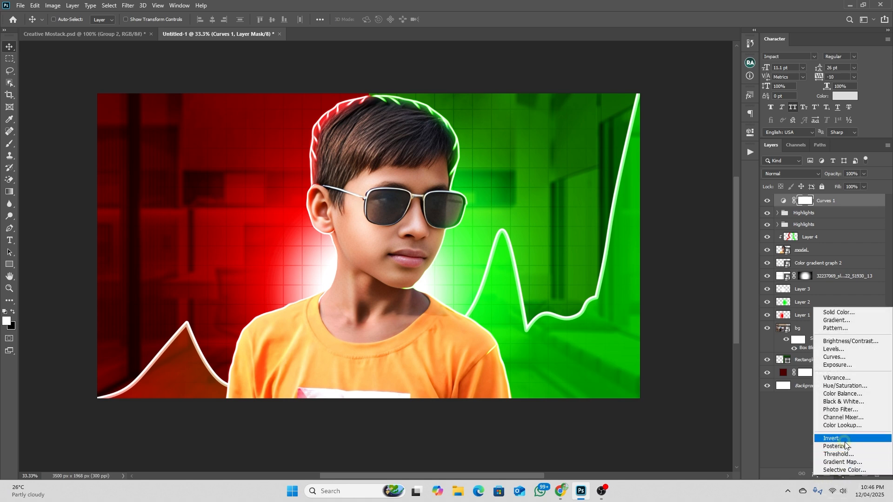
click(836, 396)
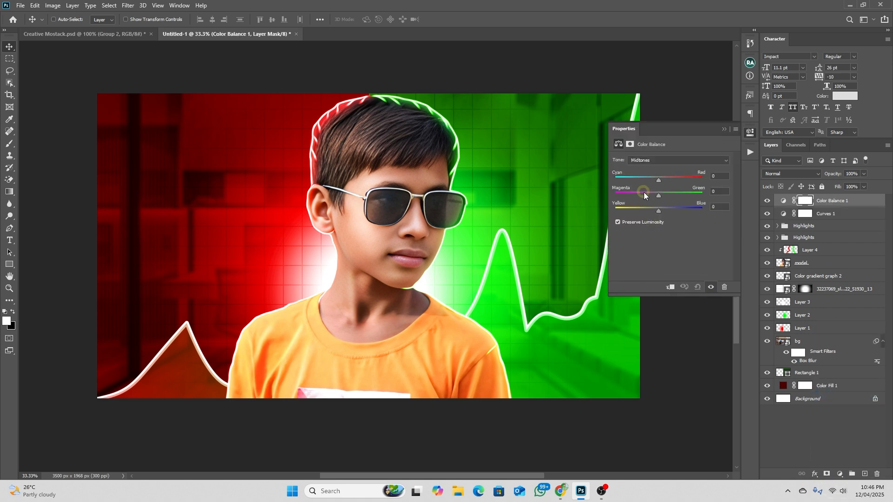
mouse_move(664, 182)
mouse_down()
mouse_move(654, 181)
mouse_move(664, 183)
mouse_move(659, 197)
mouse_up()
mouse_move(662, 210)
mouse_down()
mouse_move(673, 212)
mouse_move(651, 209)
mouse_up()
click(653, 159)
click(659, 183)
drag(658, 179, 659, 178)
drag(658, 195, 665, 194)
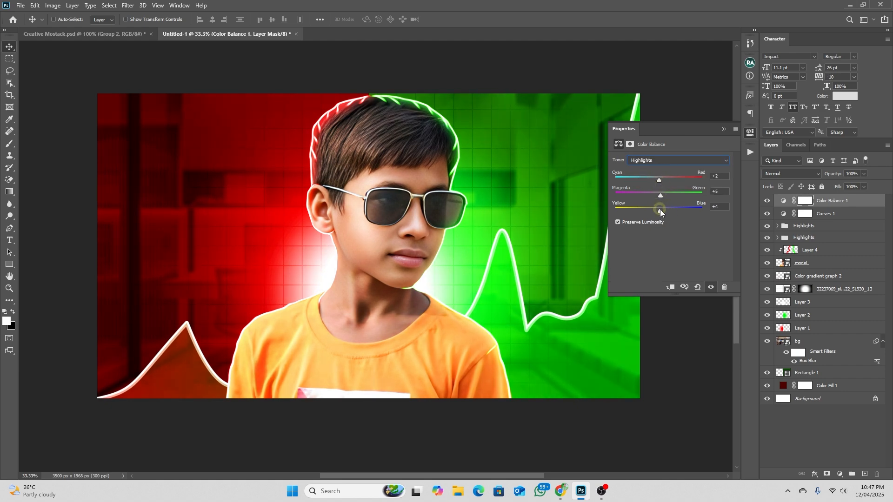
click(722, 129)
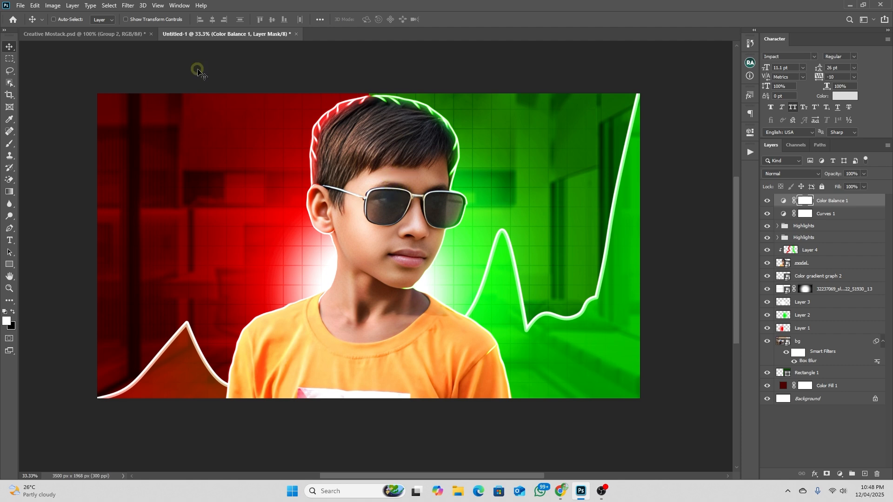
click(20, 5)
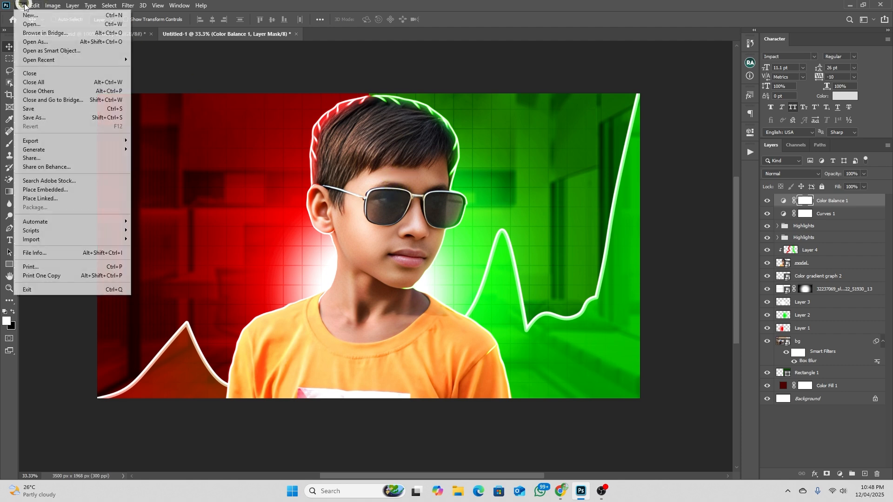
click(79, 190)
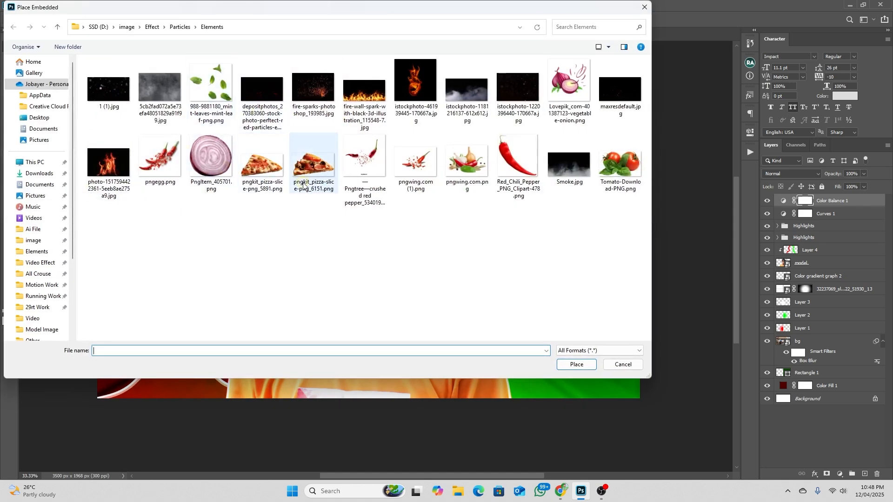
click(517, 93)
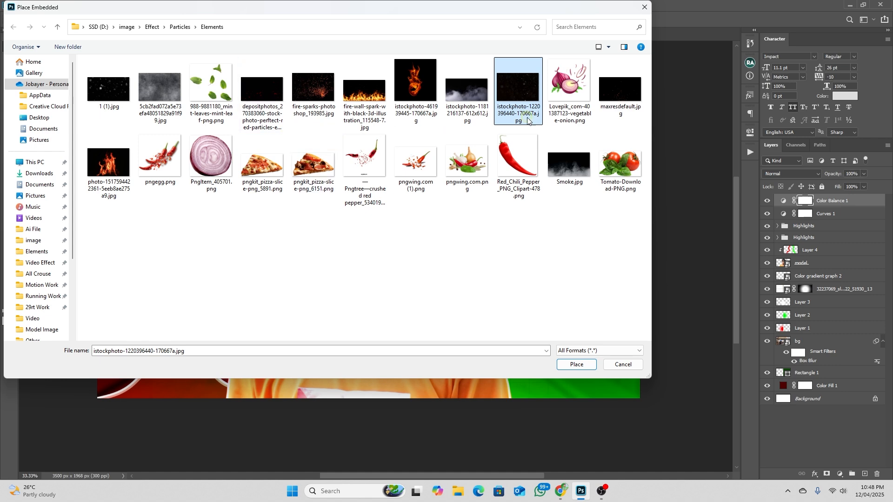
click(573, 364)
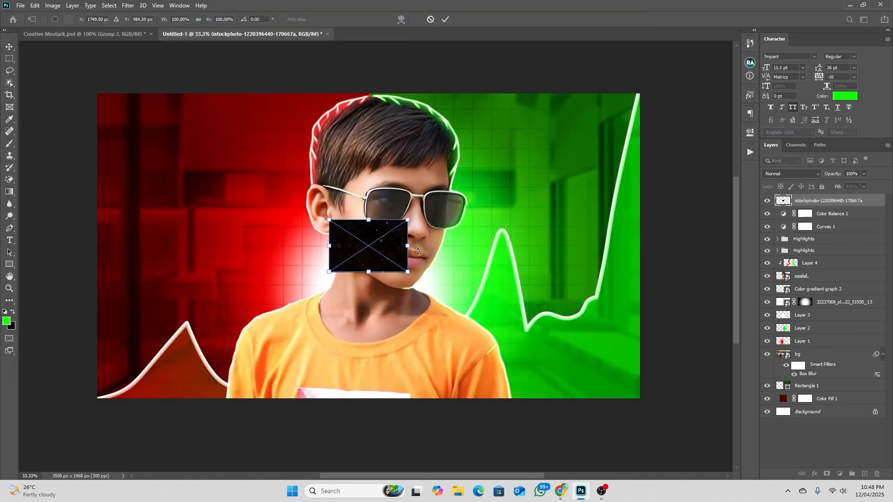
drag(409, 251, 642, 251)
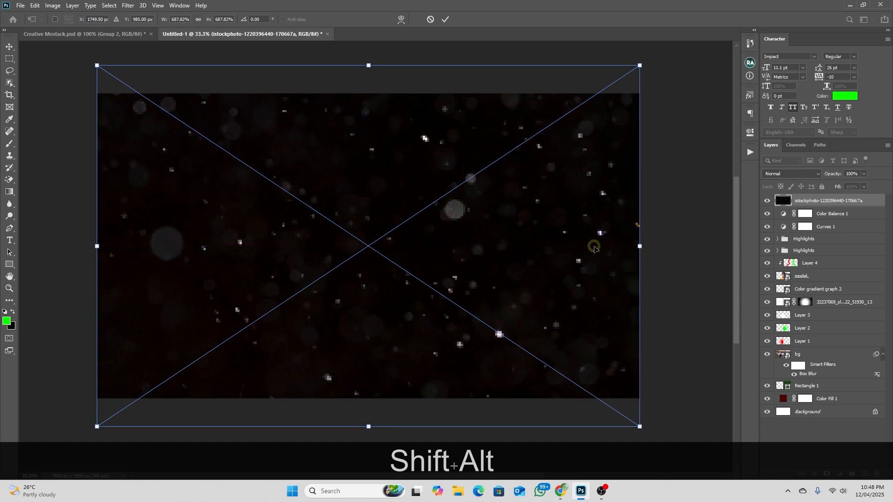
key(Return)
Blend the particle layer in Screen mode and reduce it to 42% opacity and 74% fill
click(784, 174)
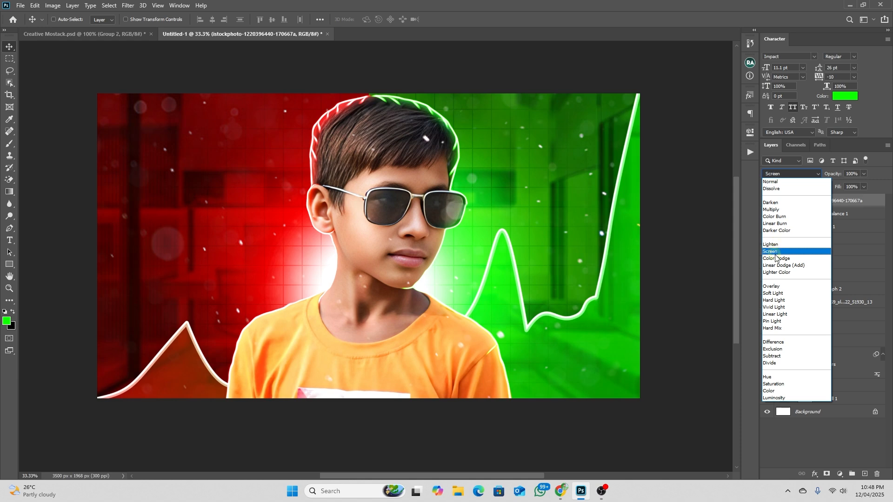
click(775, 253)
drag(515, 208, 512, 213)
drag(837, 174, 822, 180)
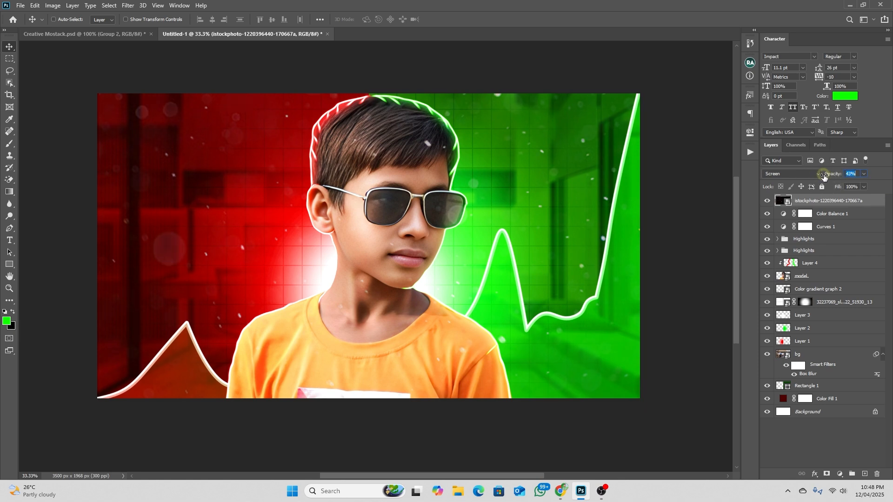
drag(838, 189, 830, 186)
drag(375, 178, 390, 185)
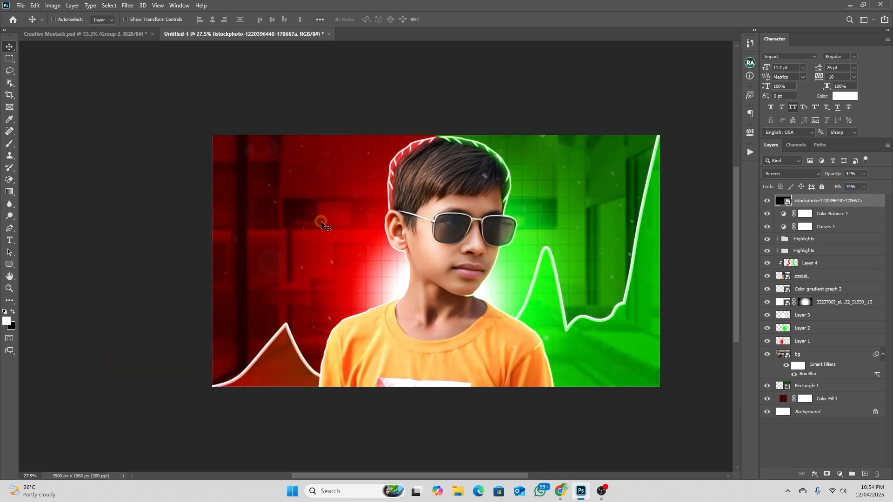
click(275, 264)
Check the cards in Creative Mostack.psd and draw a rounded rectangle about 957 × 612 px on the red half of Untitled-1
click(93, 40)
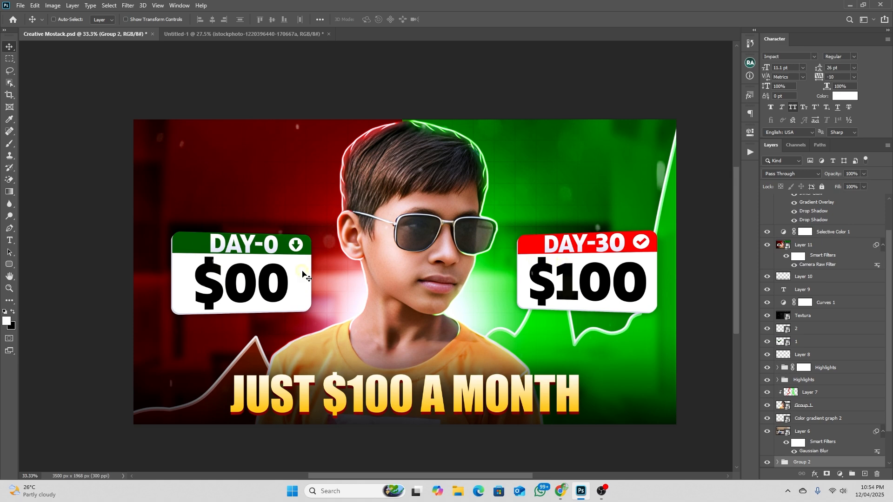
click(261, 34)
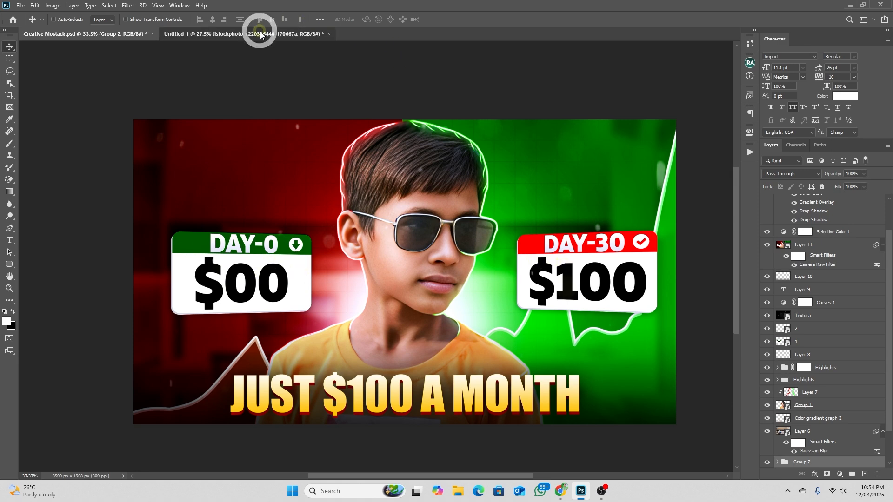
click(865, 474)
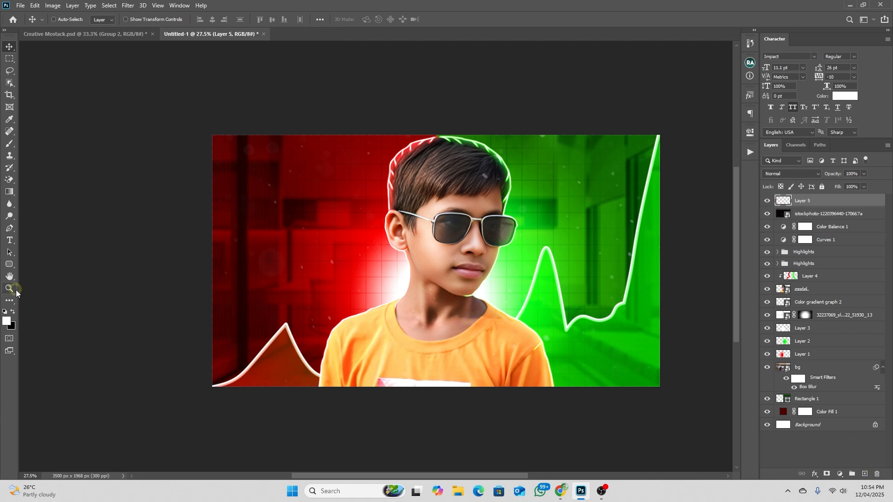
click(9, 268)
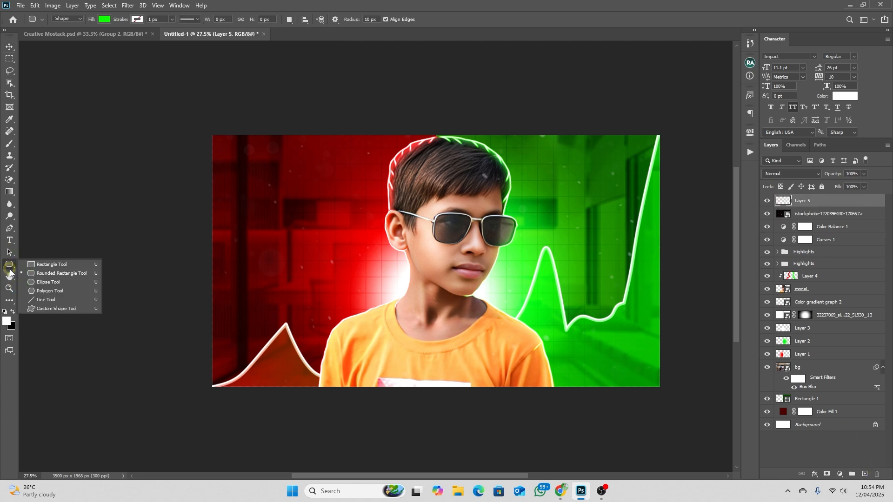
click(40, 277)
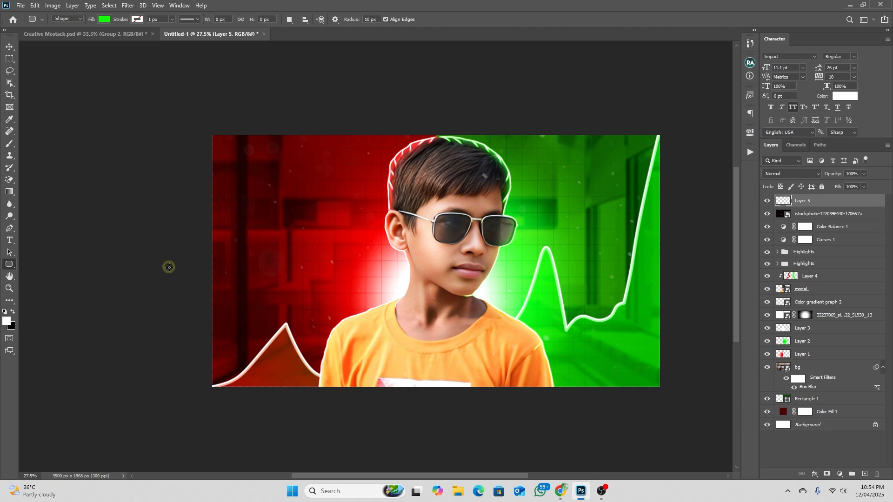
drag(249, 209, 371, 286)
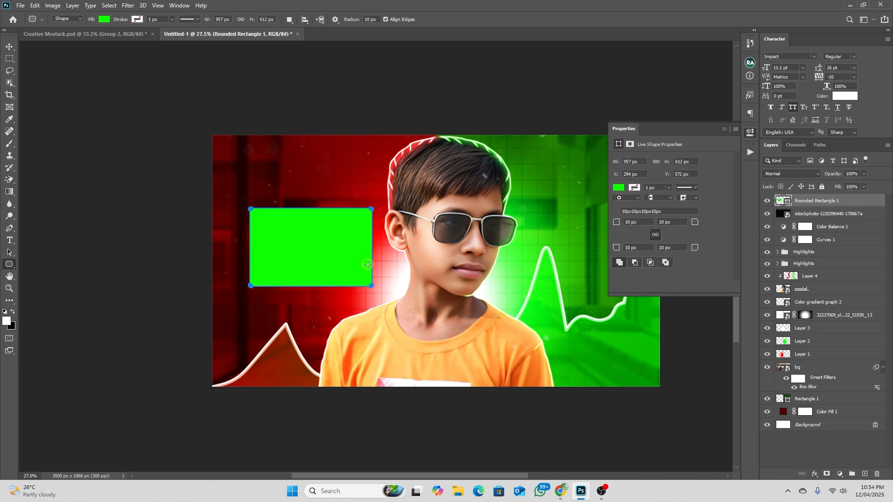
Fill the rounded rectangle with white, resize it to about 975 × 561 px and round all its corners to 49 px
click(104, 19)
click(46, 68)
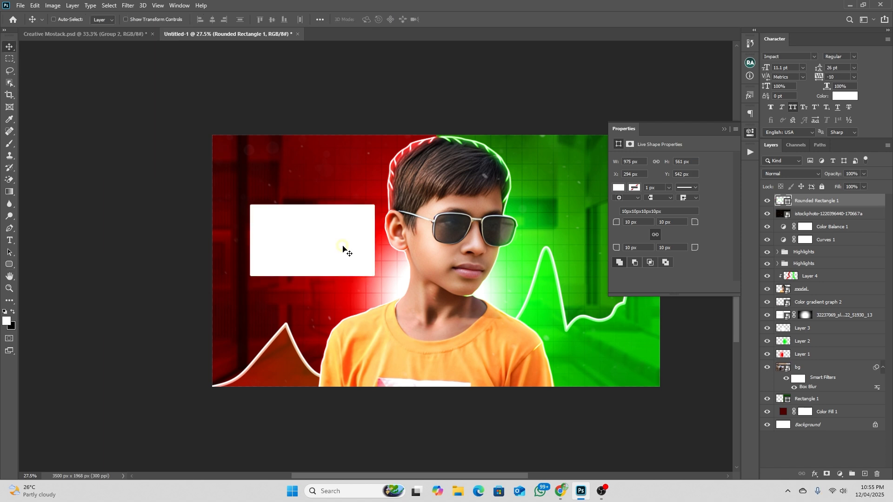
drag(344, 245, 337, 260)
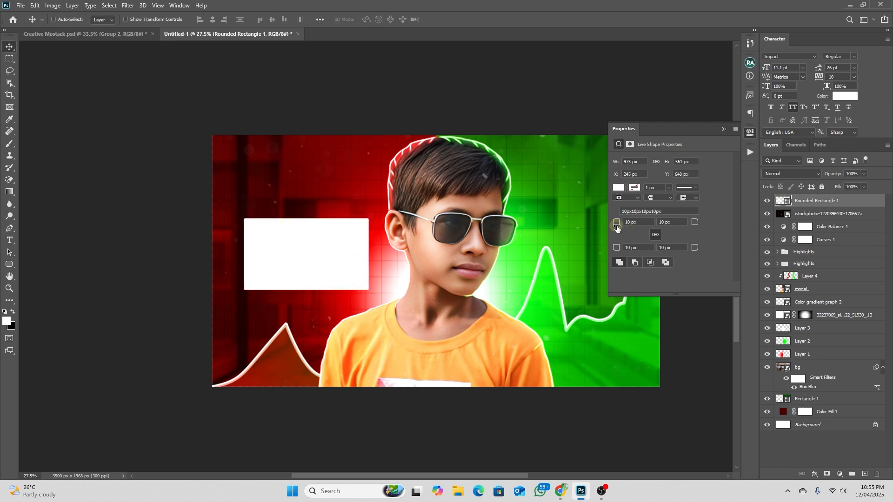
drag(694, 221, 705, 229)
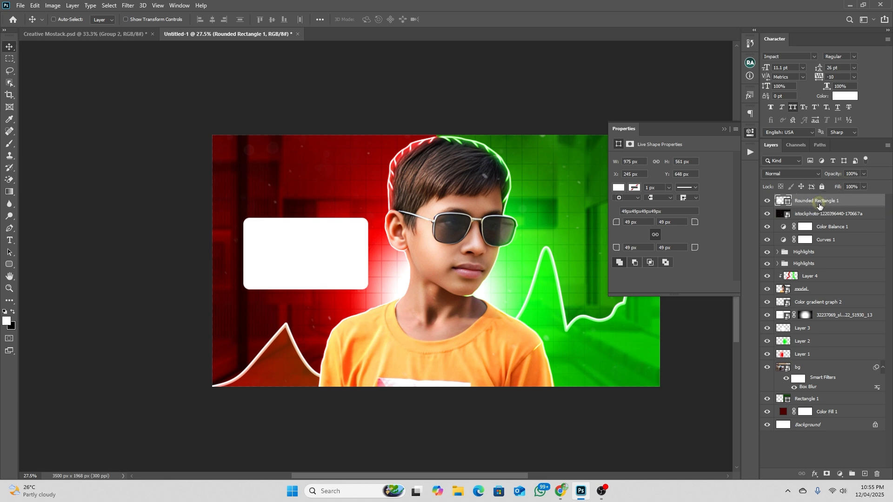
Duplicate the white card and squash the copy to about 176 px high as a header strip along the card's upper edge
key(ctrl+j)
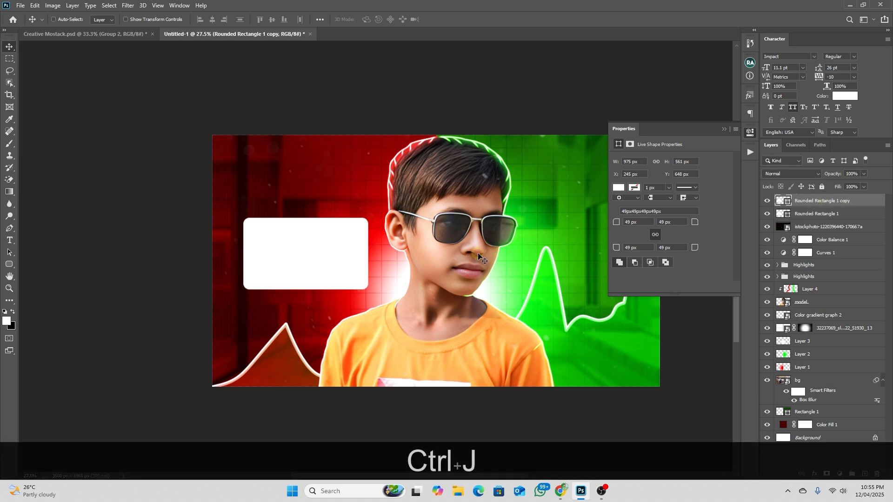
key(ctrl+t)
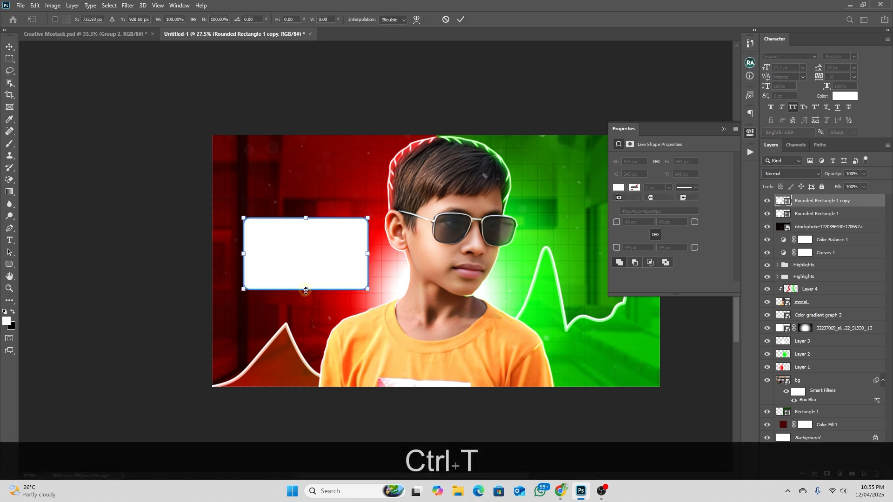
drag(305, 291, 304, 242)
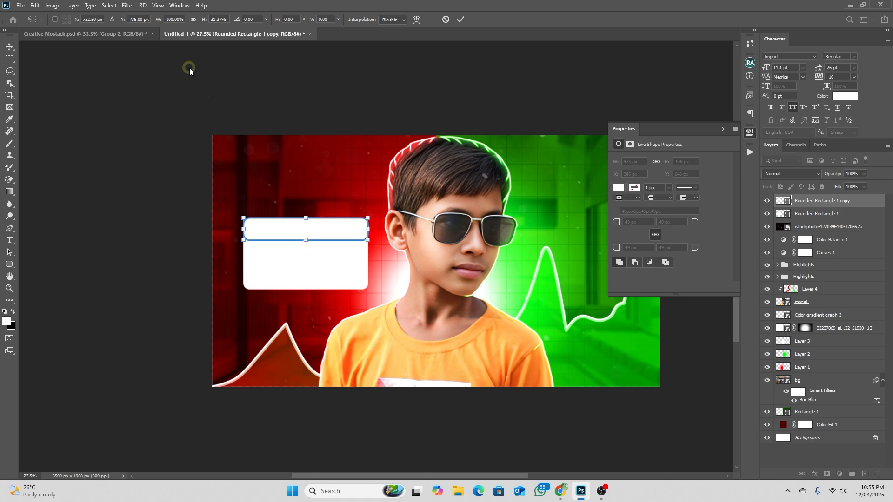
key(Return)
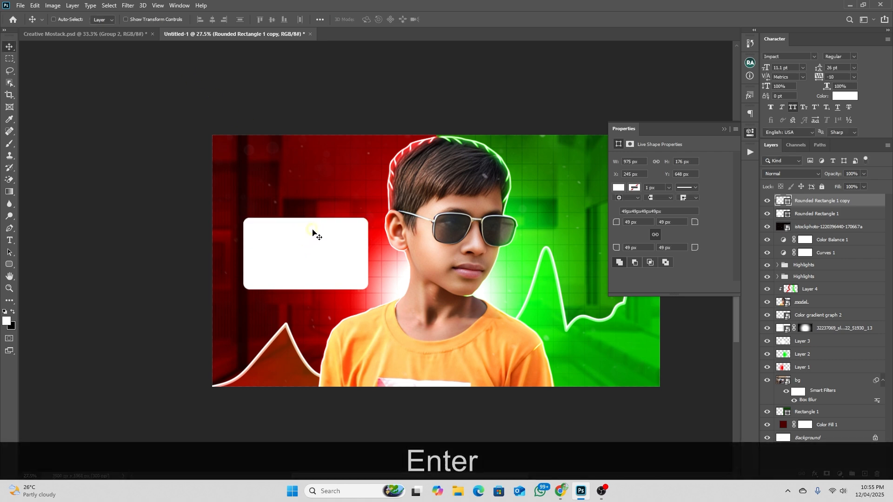
Change the fill of the header strip to red
key(u)
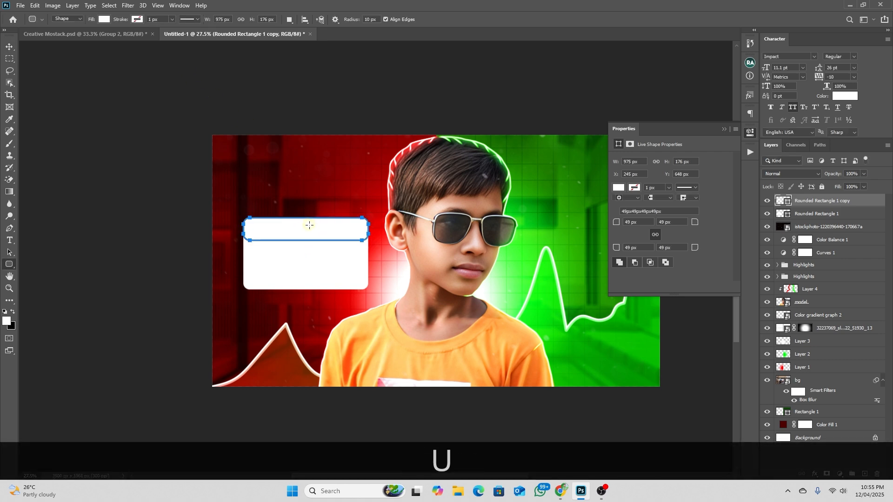
click(104, 20)
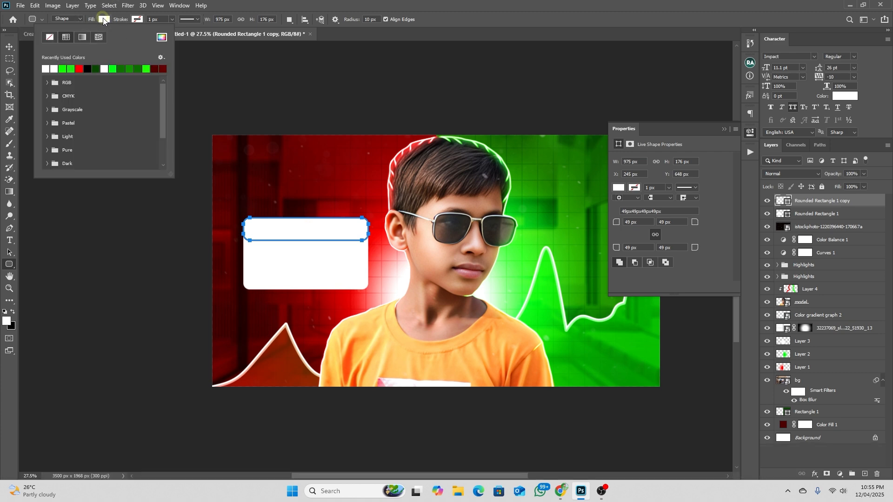
click(78, 68)
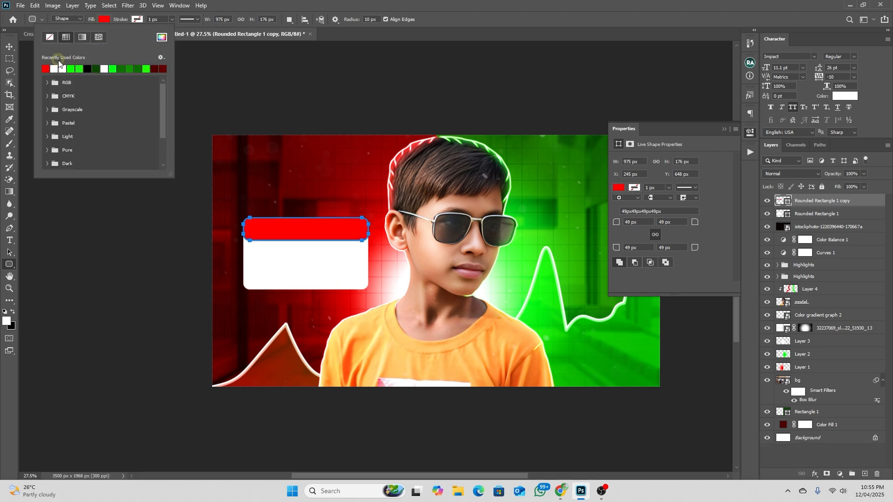
click(9, 46)
Unlink the red header's corner radii and set its two lower corners to 21 px
scroll(319, 222, up, 5)
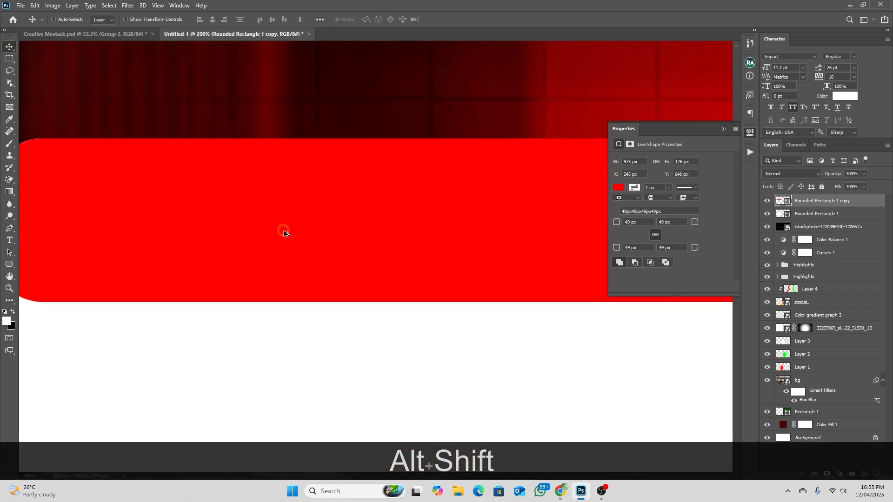
scroll(281, 237, down, 2)
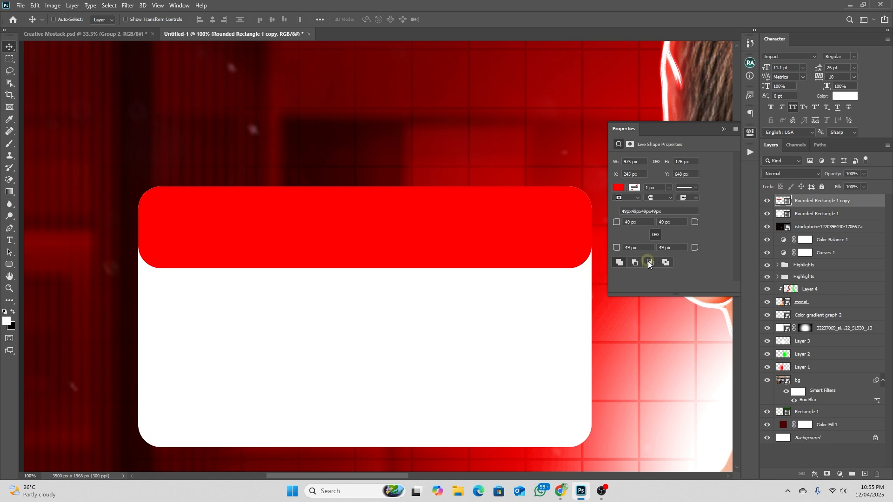
click(655, 235)
drag(616, 248, 599, 258)
click(209, 270)
drag(691, 249, 673, 247)
text(21)
key(Return)
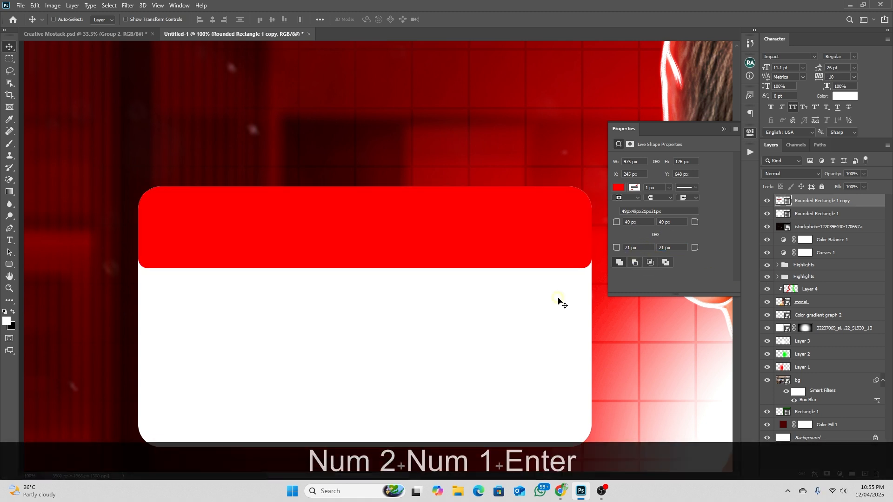
scroll(352, 238, down, 2)
scroll(353, 248, right, 5)
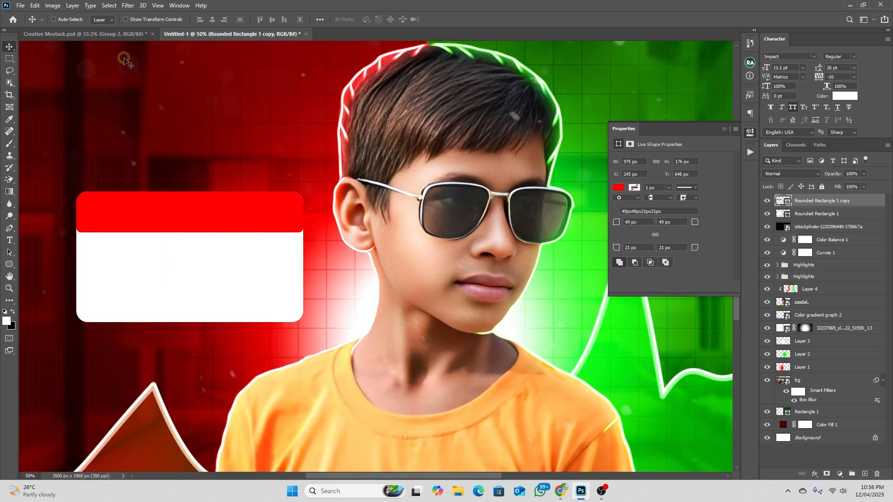
Add white Impact text reading "DAY-0" on a new layer over the card's red header strip
click(118, 33)
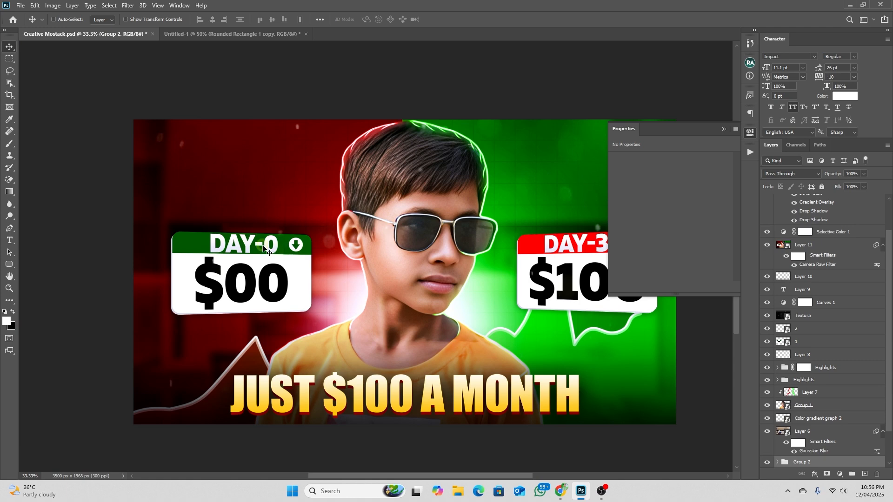
click(211, 34)
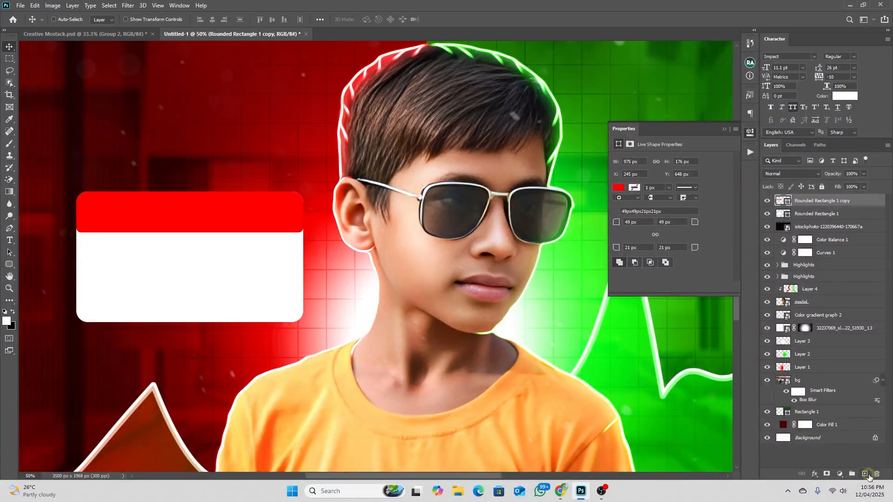
click(865, 474)
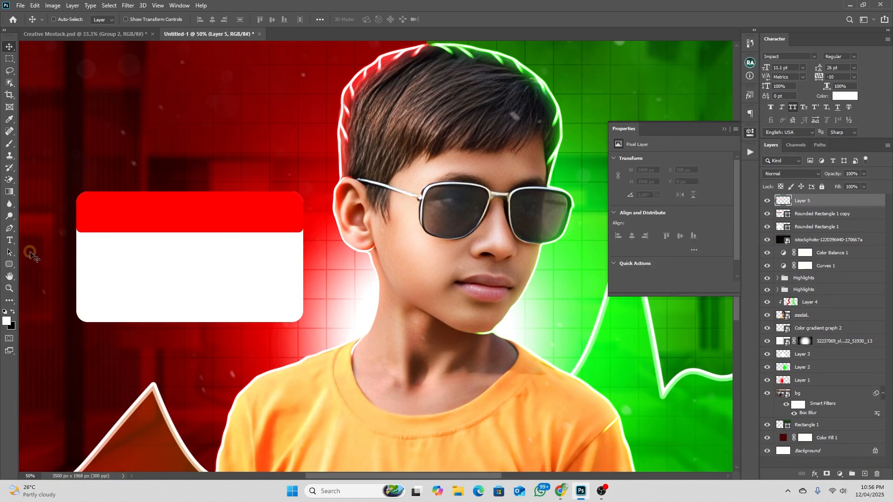
click(10, 240)
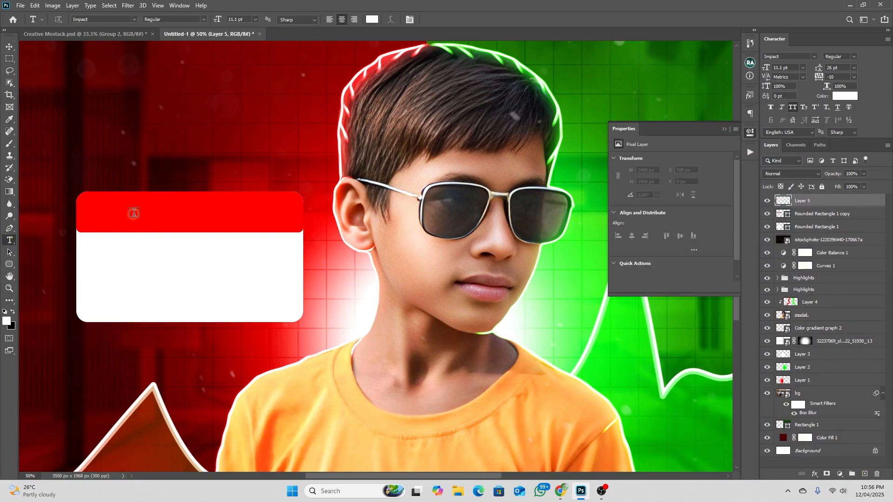
click(135, 215)
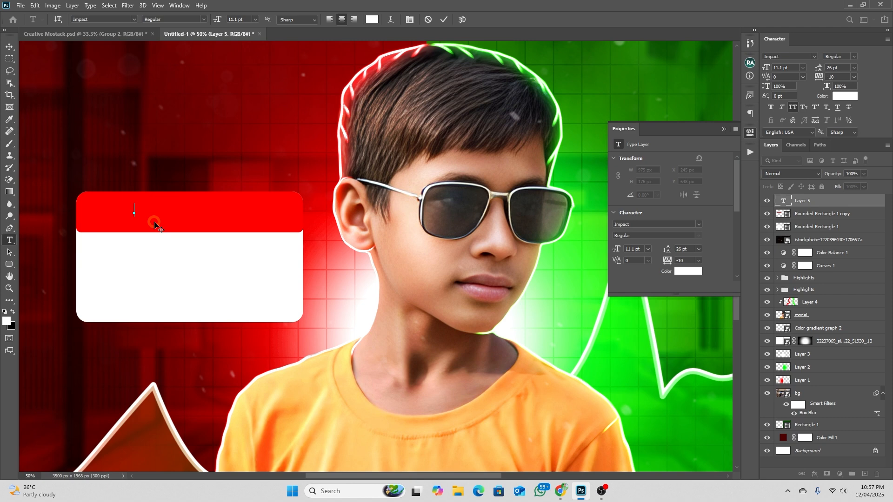
text(DAY)
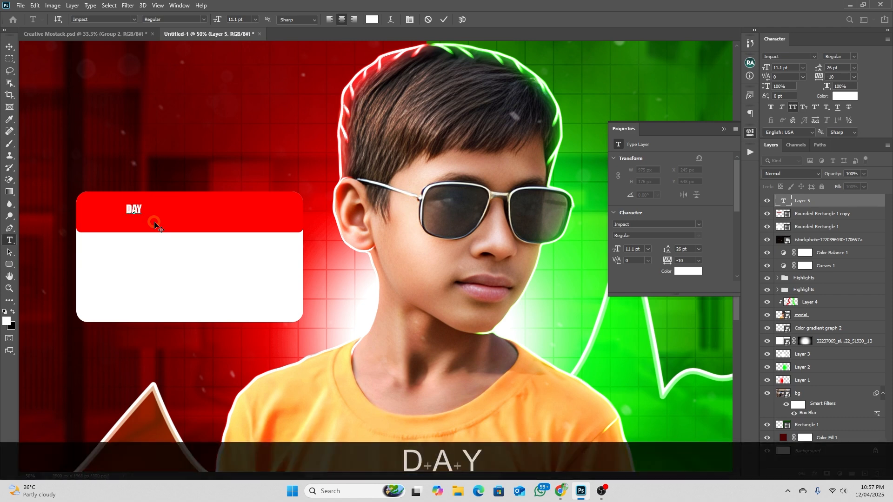
text(-)
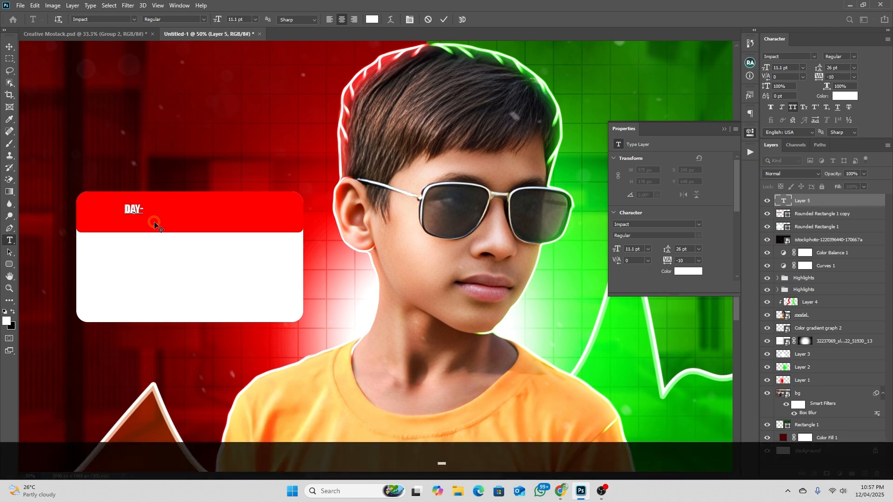
text(0)
click(9, 46)
Enlarge the "DAY-0" text to about 40.6 pt and centre it in the red header strip
key(ctrl)
key(ctrl+t)
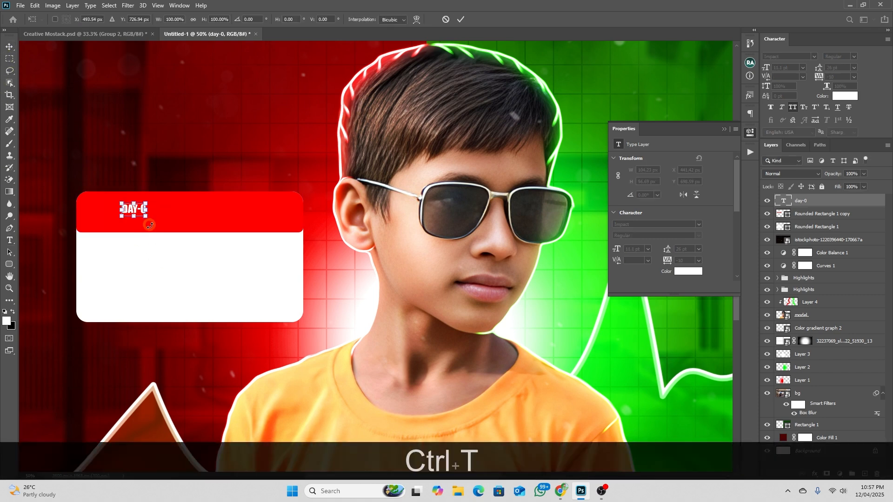
drag(144, 215, 209, 221)
key(Return)
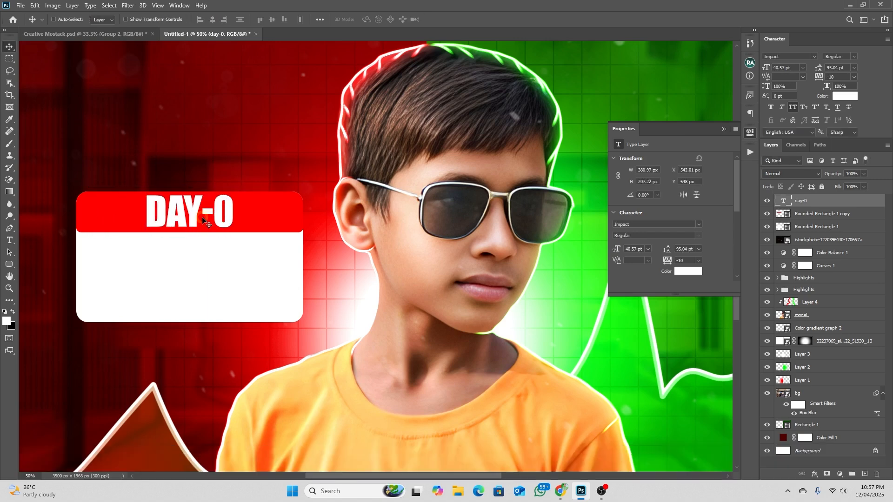
Duplicate the "DAY-0" text straight down into the card's white area and colour the copy black (000000)
drag(181, 211, 180, 279)
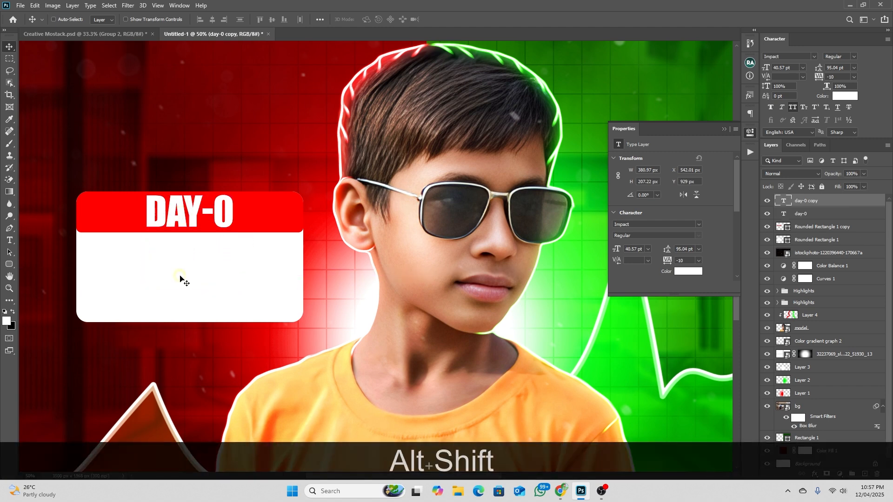
click(838, 100)
drag(737, 205, 634, 269)
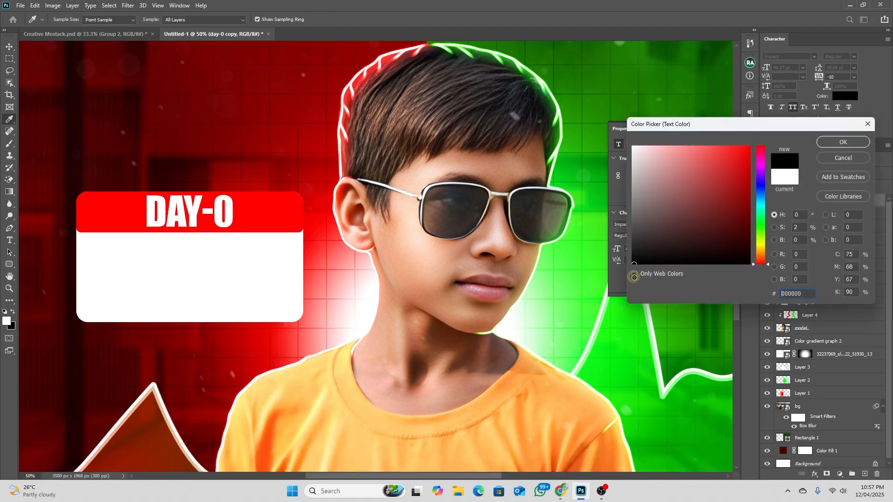
click(833, 142)
Replace the wording of the black text copy with "$00"
key(t)
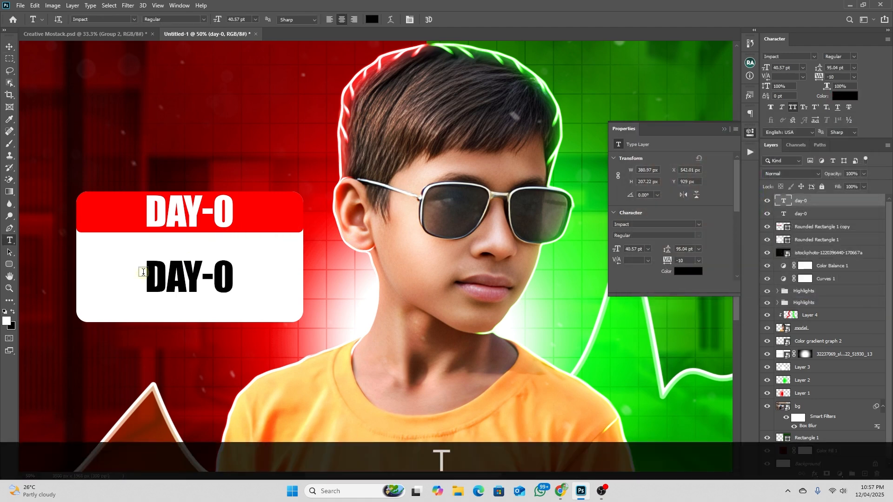
drag(147, 275, 232, 277)
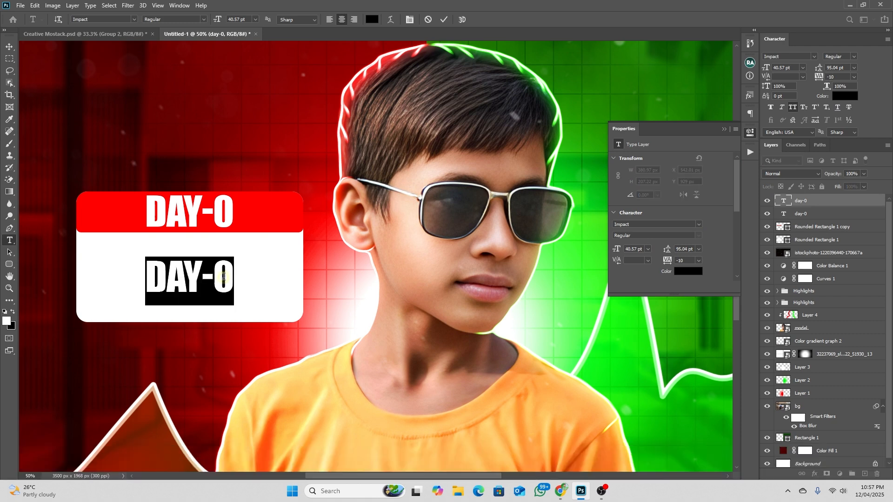
key(BackSpace)
text($)
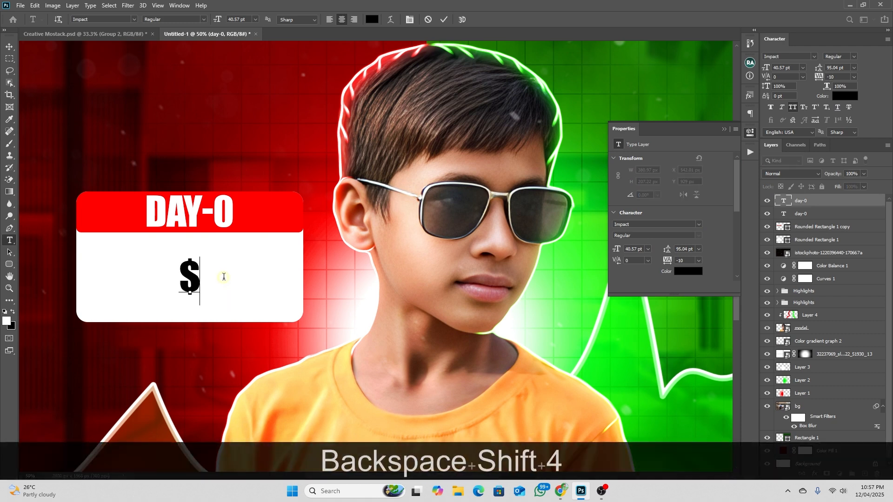
text(00)
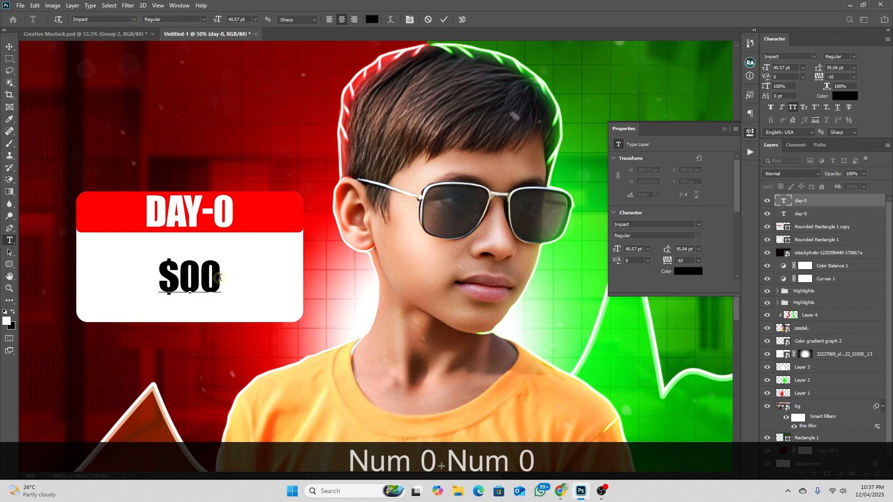
click(10, 47)
Scale the "$00" text up to about 84.7 pt so it fills the card's white area
click(41, 34)
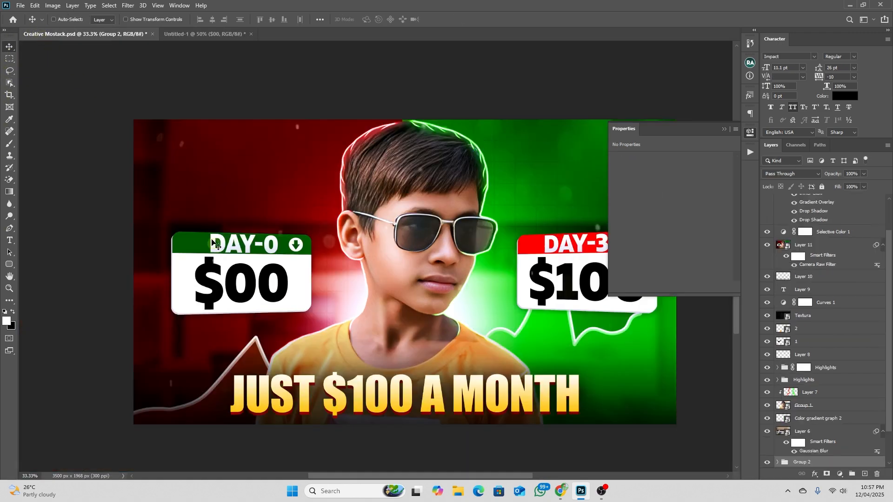
click(195, 34)
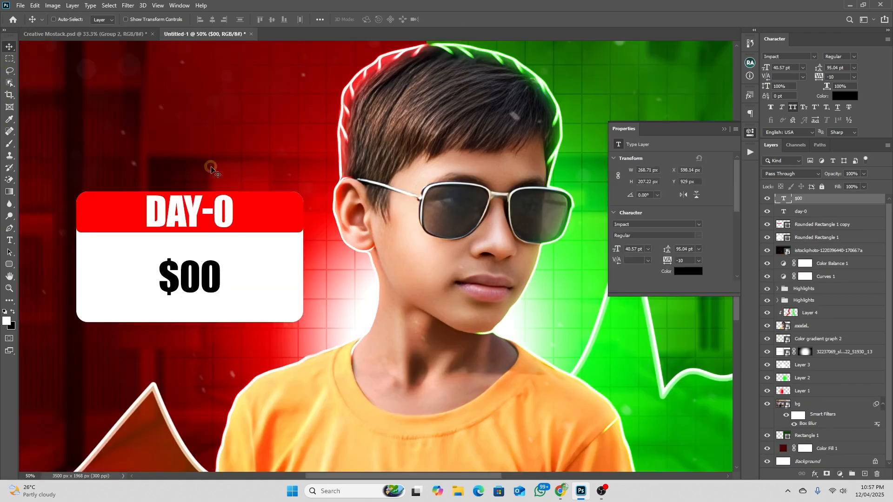
key(ctrl+t)
mouse_move(221, 281)
mouse_down()
mouse_move(259, 278)
mouse_move(219, 274)
mouse_up()
key(Return)
key(ctrl+plus)
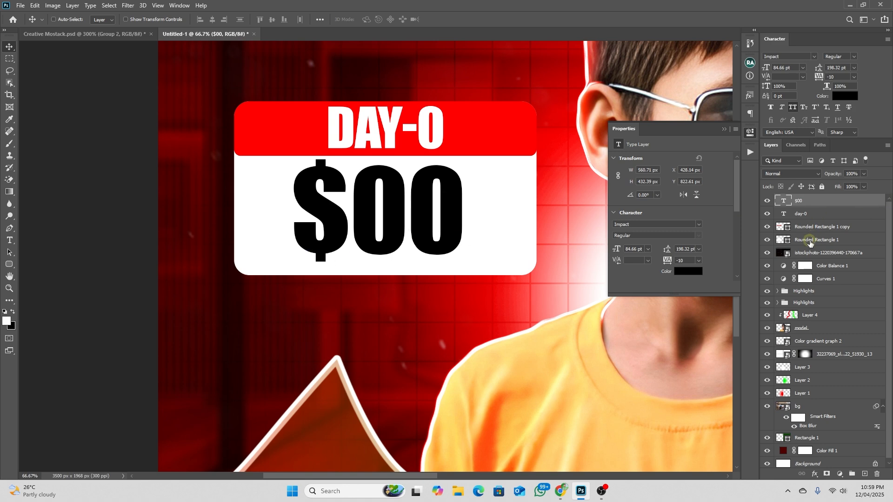
Add a drop shadow to the white rounded card and set its colour to light grey dddddd
click(779, 245)
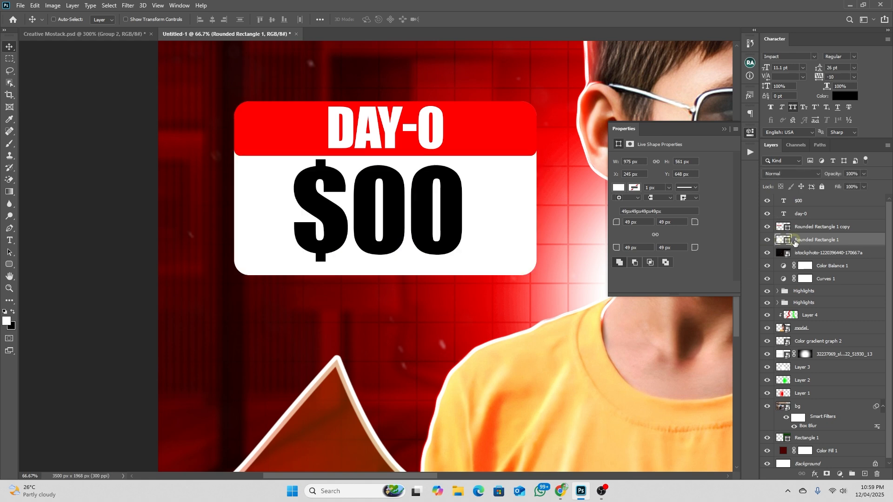
click(813, 475)
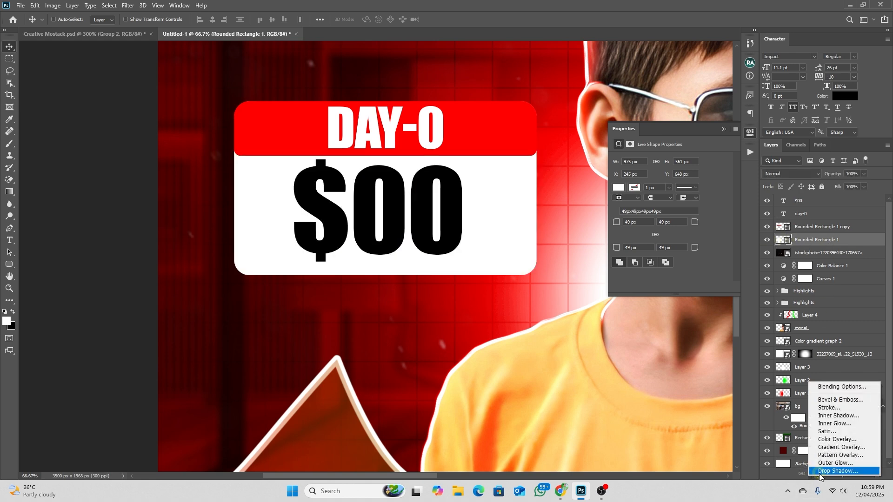
click(821, 471)
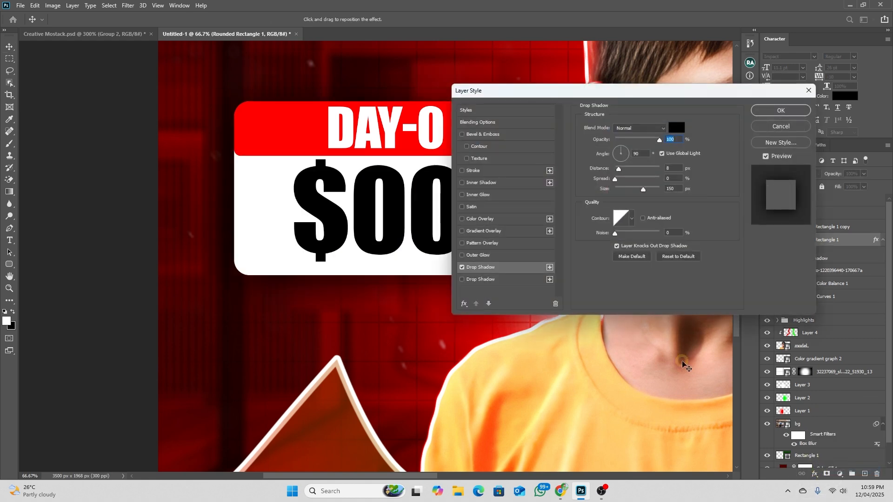
click(676, 128)
click(623, 161)
drag(623, 161, 617, 162)
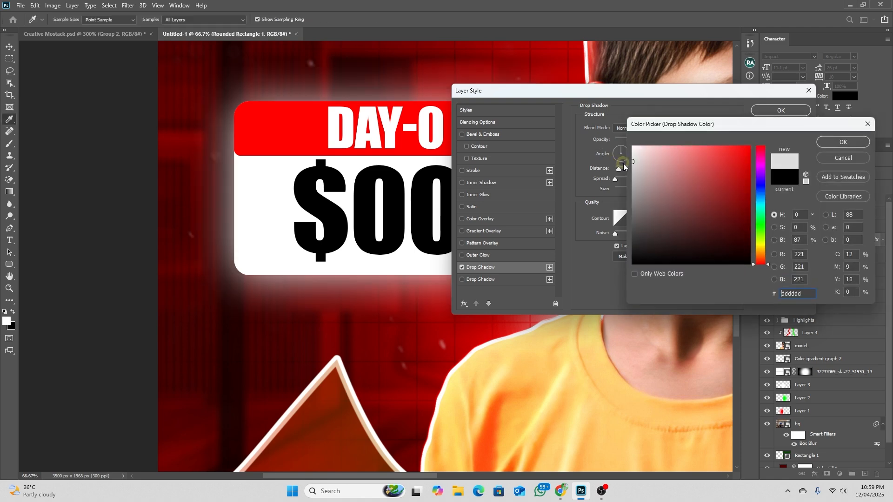
click(829, 145)
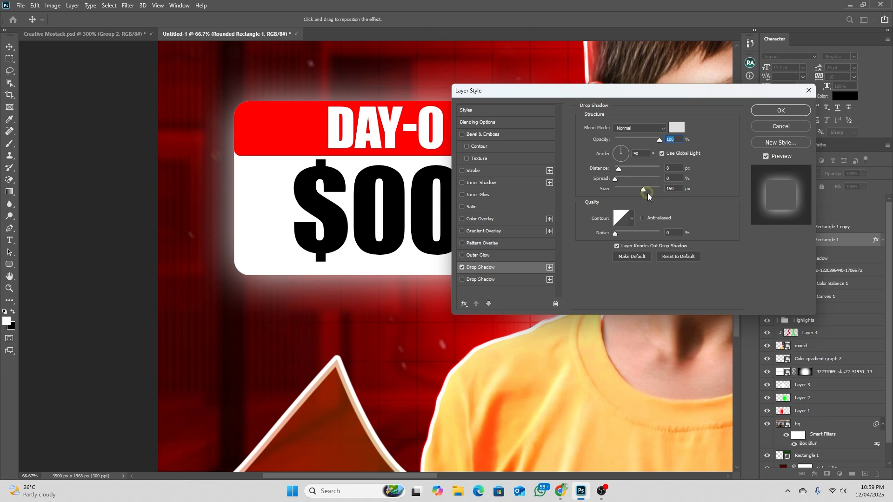
Set the shadow's size to 0 px and angle it toward the card's lower-left edge as a hard rim
drag(642, 188, 600, 187)
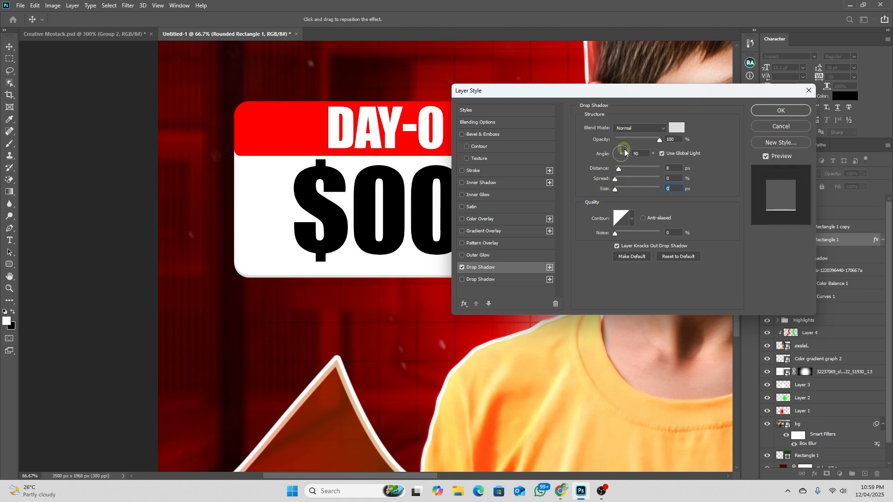
mouse_move(624, 152)
mouse_down()
mouse_move(624, 145)
mouse_move(623, 170)
mouse_up()
click(754, 113)
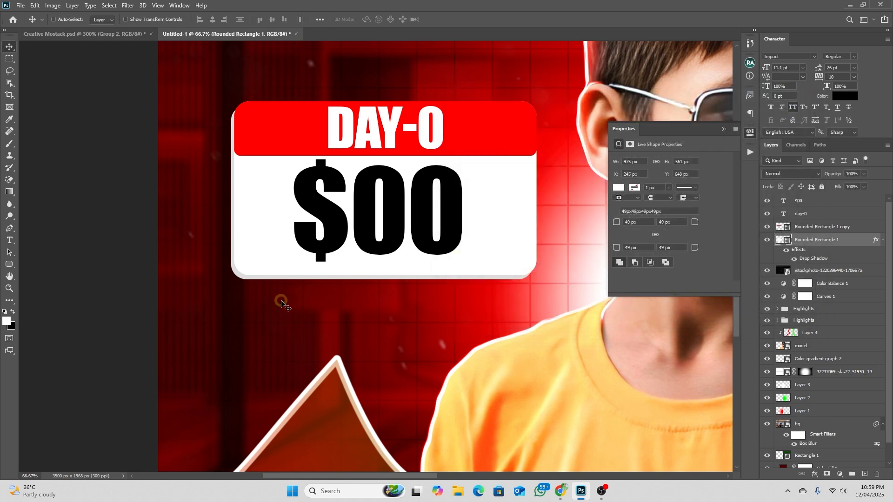
Group all layers of the day card, duplicate the group and move the copy level across onto the green half
scroll(281, 303, up, 5)
scroll(288, 265, down, 1)
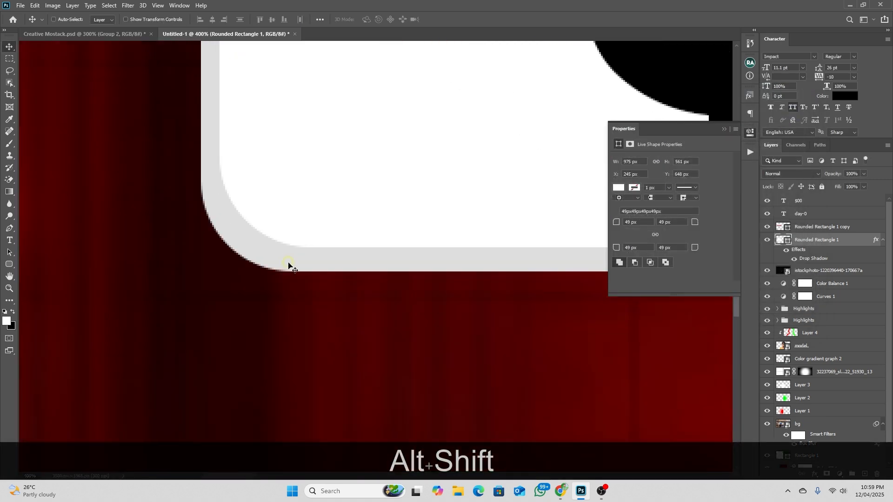
scroll(288, 265, down, 5)
drag(415, 224, 399, 297)
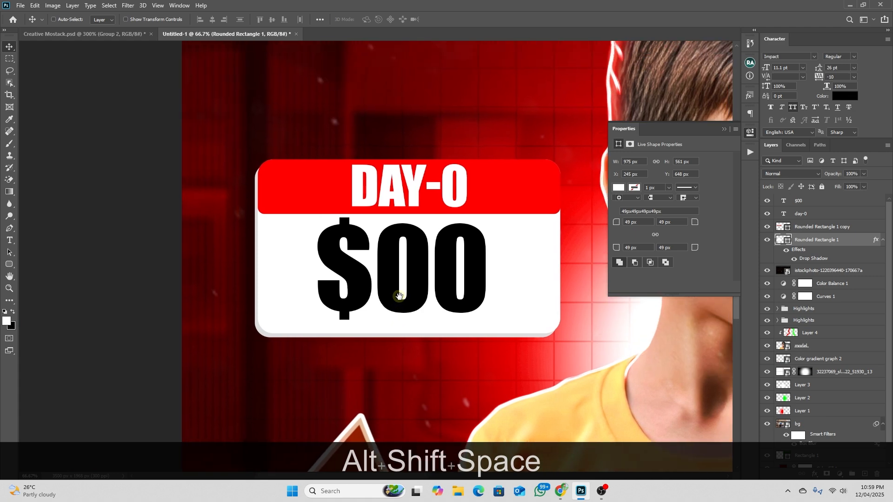
scroll(399, 296, down, 3)
drag(599, 289, 469, 288)
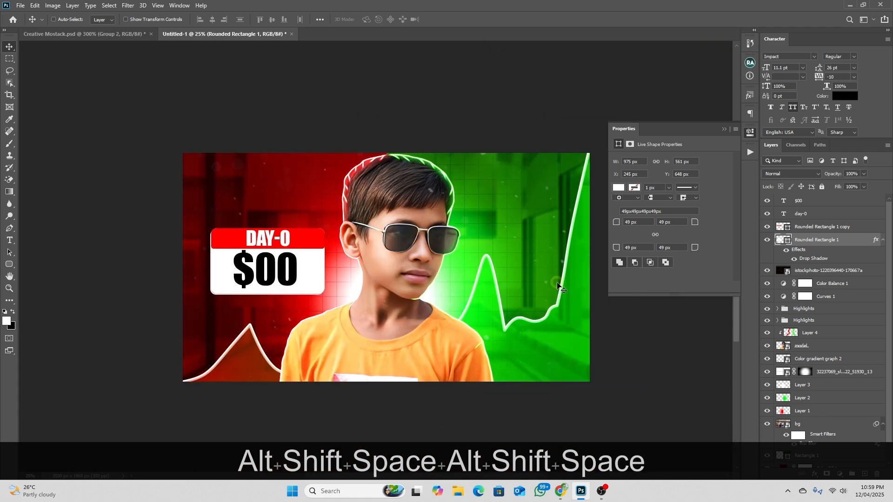
drag(535, 256, 502, 246)
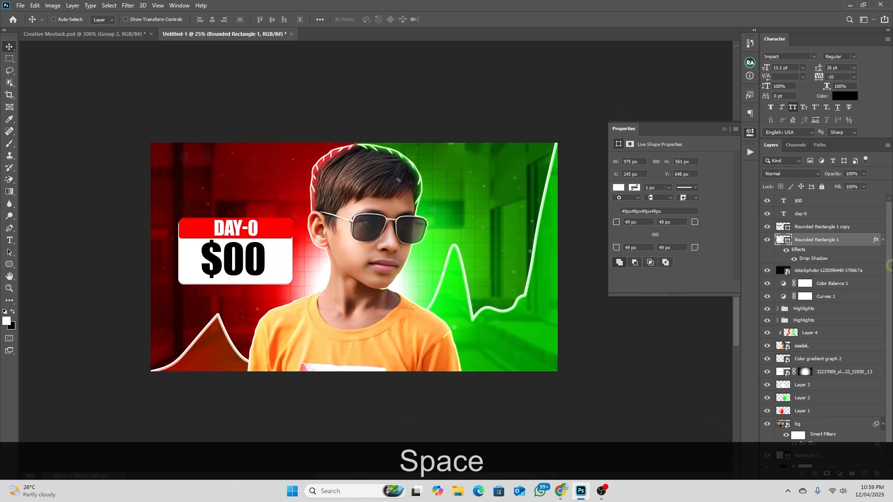
shift+click(800, 201)
key(ctrl+shift+g)
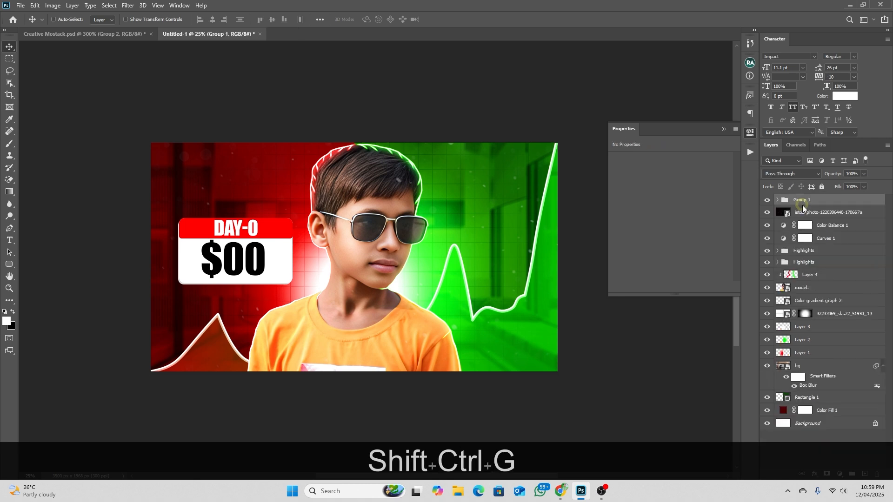
key(ctrl+j)
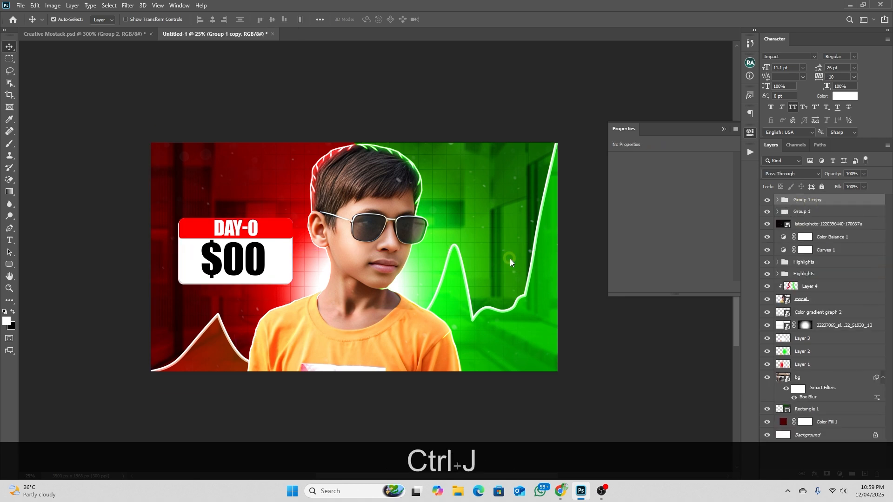
drag(228, 257, 484, 238)
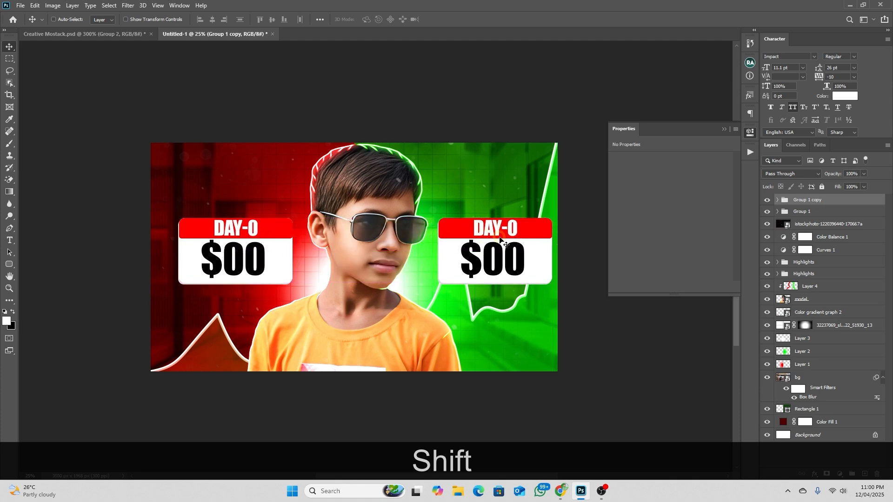
Change the header text of the card on the green half to "DAY-30"
key(t)
drag(516, 227, 505, 230)
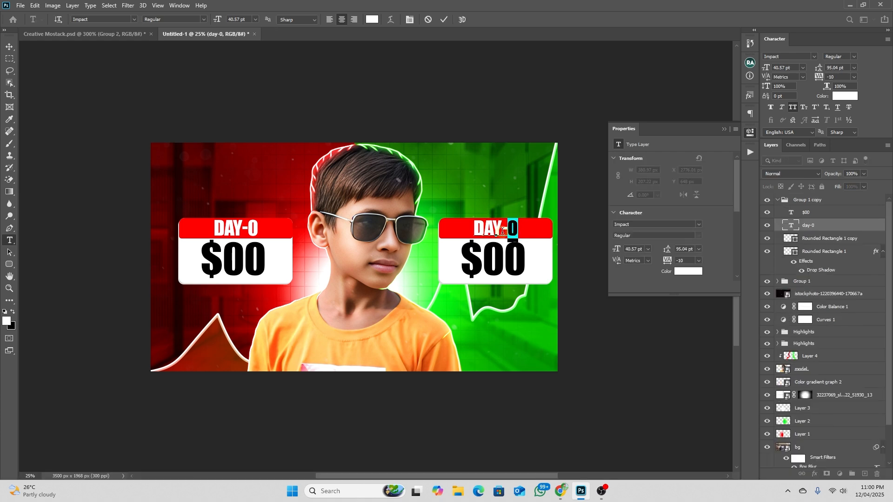
key(BackSpace)
text(30)
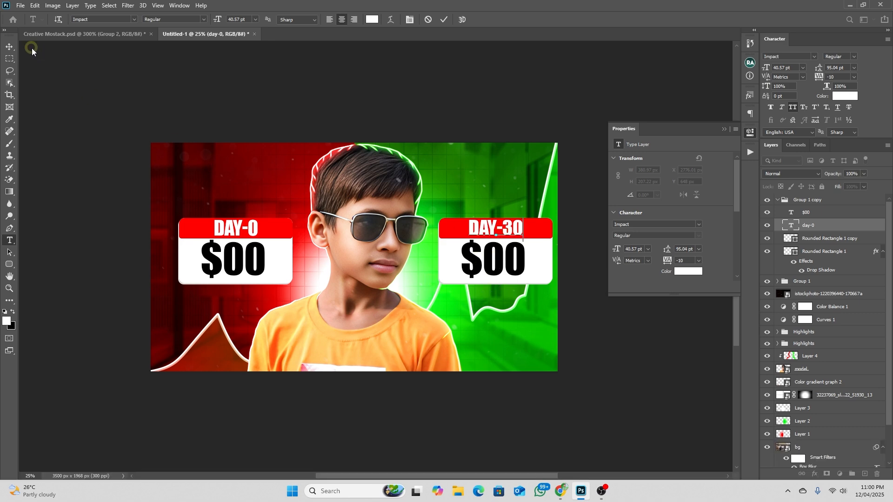
click(14, 46)
Change the amount text on the DAY-30 card to "$100"
key(t)
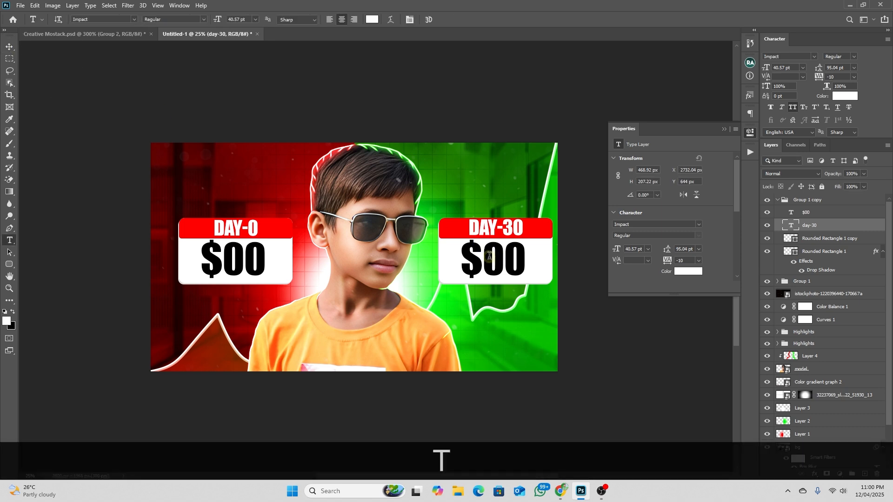
drag(489, 256, 525, 263)
key(BackSpace)
text(100)
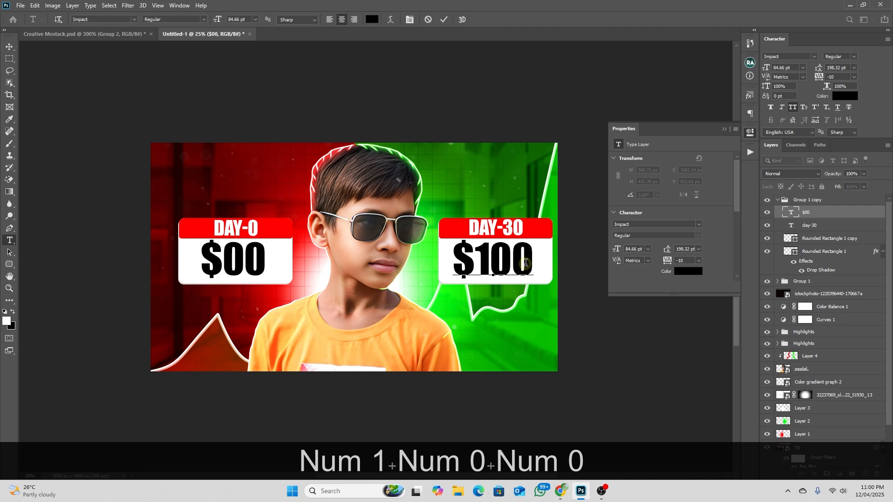
click(9, 47)
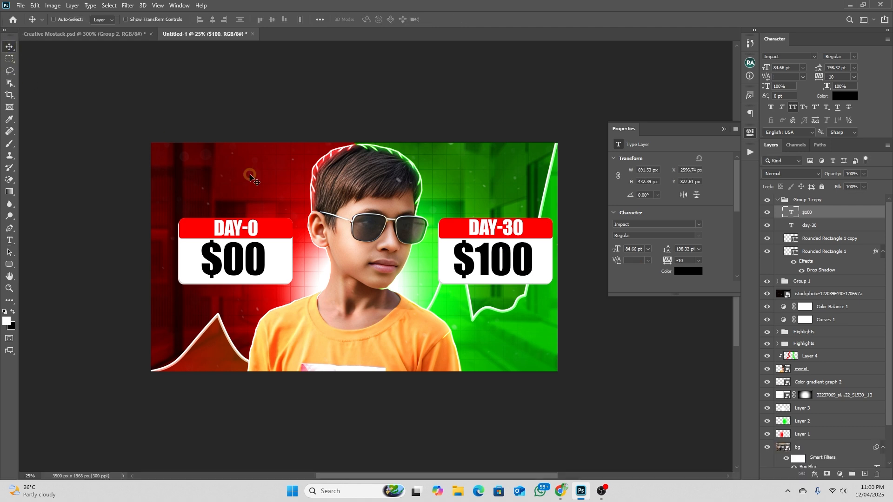
Shift the DAY-30 card group slightly toward the model, keeping it level with the DAY-0 card
key(space)
drag(386, 253, 386, 264)
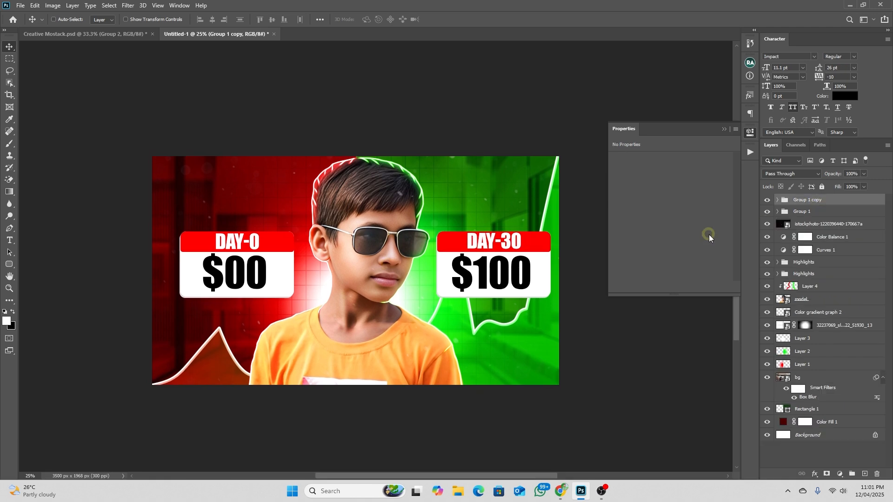
key(space)
mouse_move(509, 231)
mouse_down()
mouse_move(517, 250)
mouse_move(506, 219)
mouse_up()
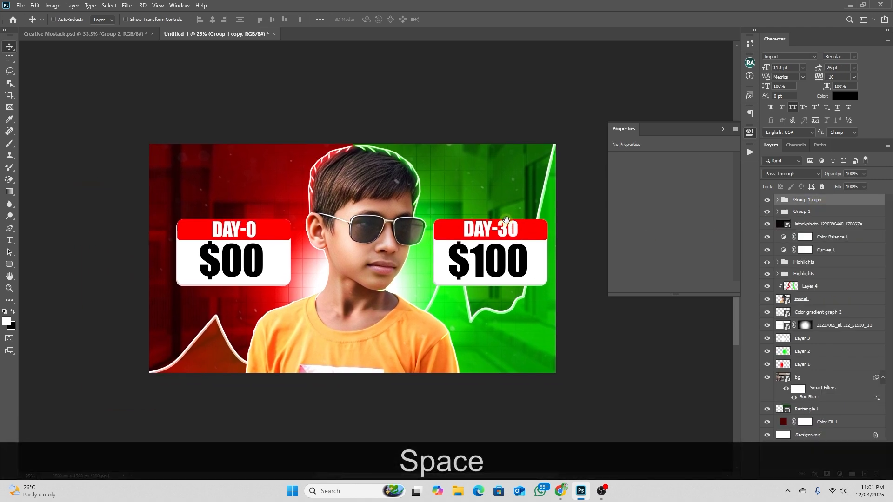
click(725, 129)
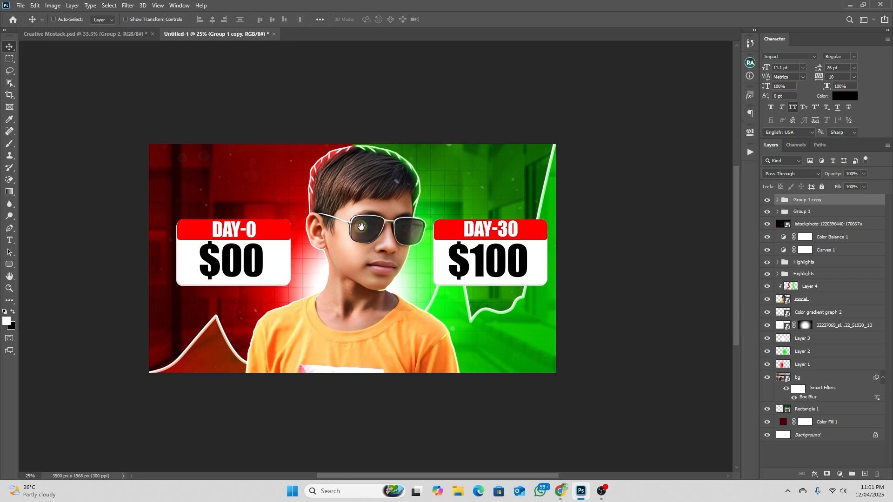
Stamp all visible layers into a new layer above the card groups and convert it to a smart object
key(space)
drag(362, 233, 400, 225)
scroll(832, 342, down, 6)
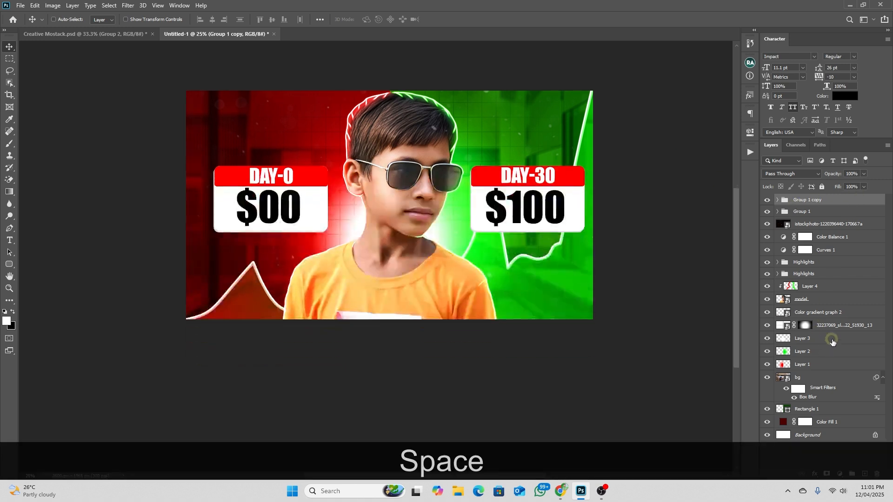
scroll(833, 338, up, 4)
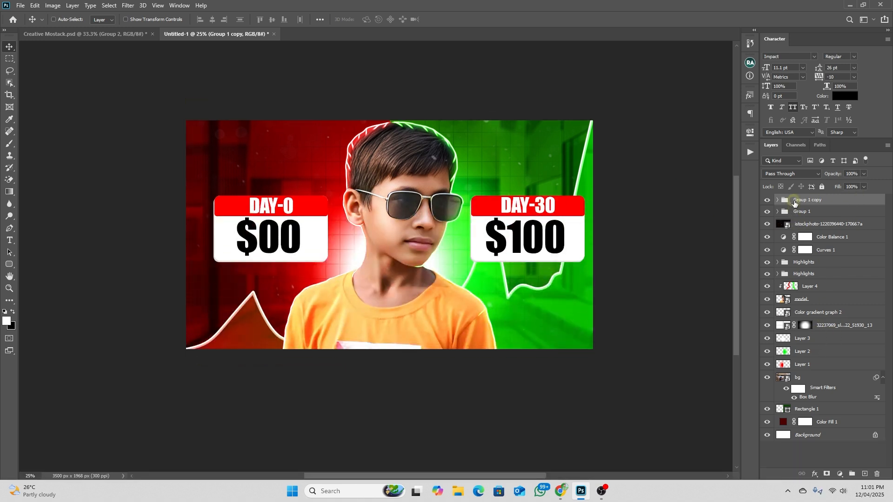
key(ctrl)
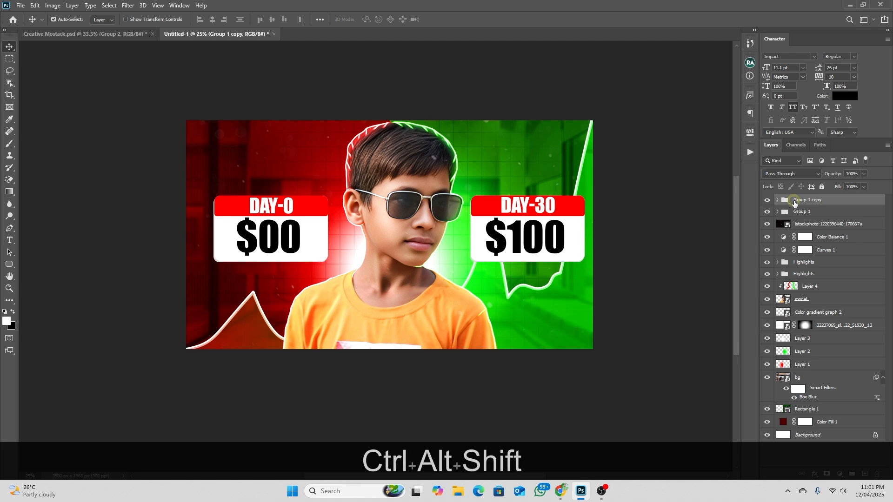
key(ctrl+alt+shift+e)
click(829, 202)
right_click(822, 204)
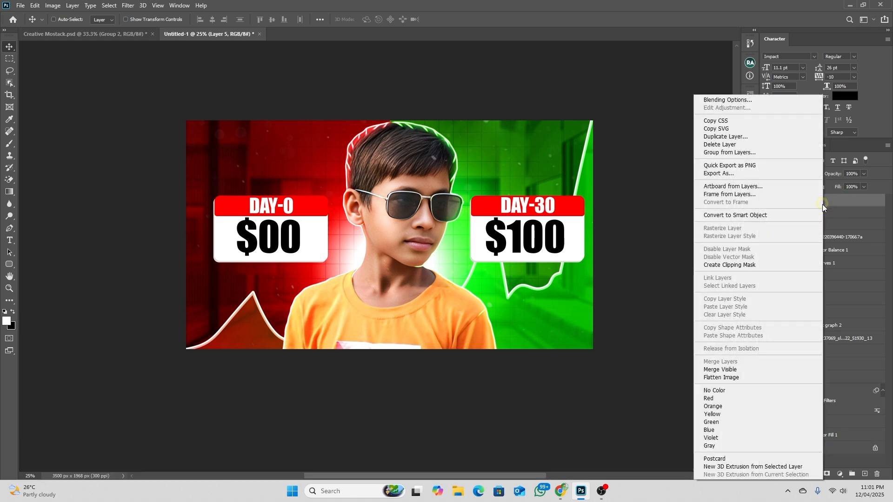
click(743, 216)
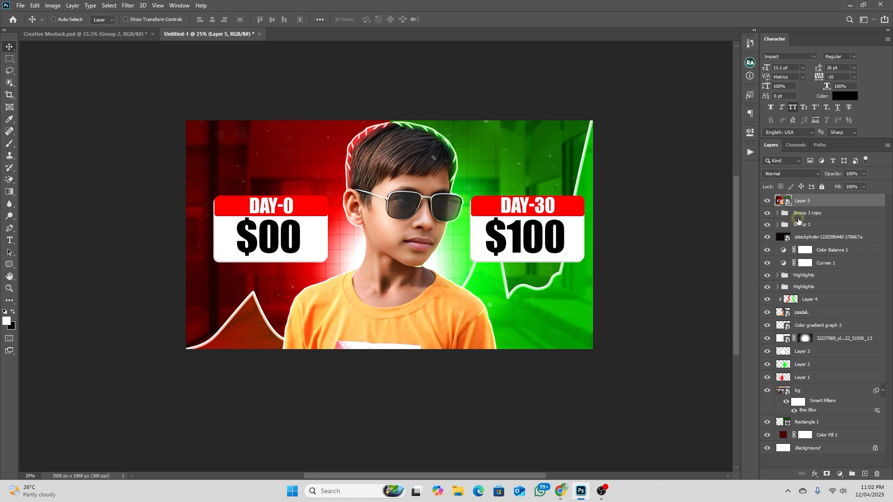
Apply the Camera Raw Filter to the stamped layer with Contrast +7, Shadows +15, Blacks -9, Texture +8, Clarity +10 and Grain 5
key(ctrl+shift+a)
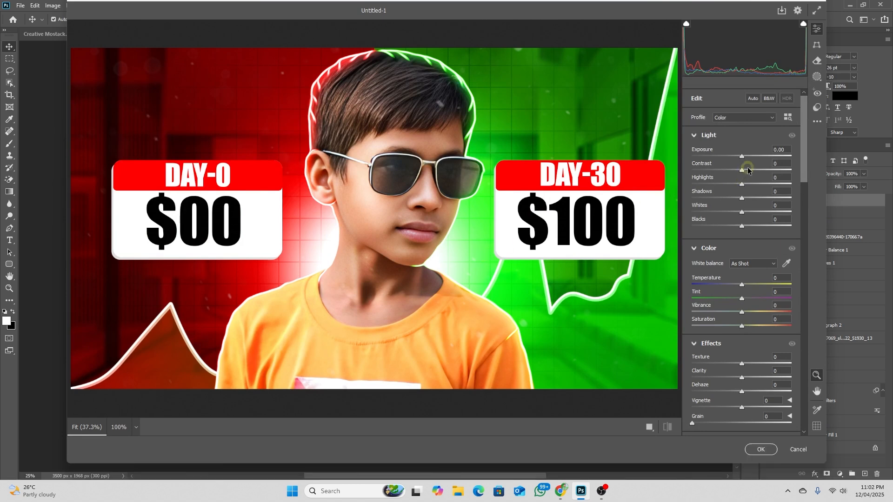
mouse_move(745, 169)
mouse_down()
mouse_move(758, 169)
mouse_move(745, 166)
mouse_up()
drag(745, 228, 749, 199)
drag(742, 363, 748, 382)
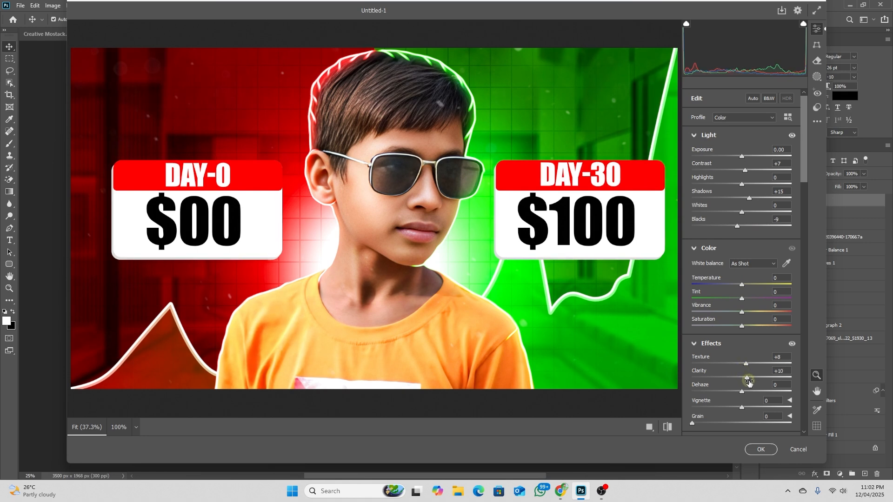
scroll(720, 339, down, 8)
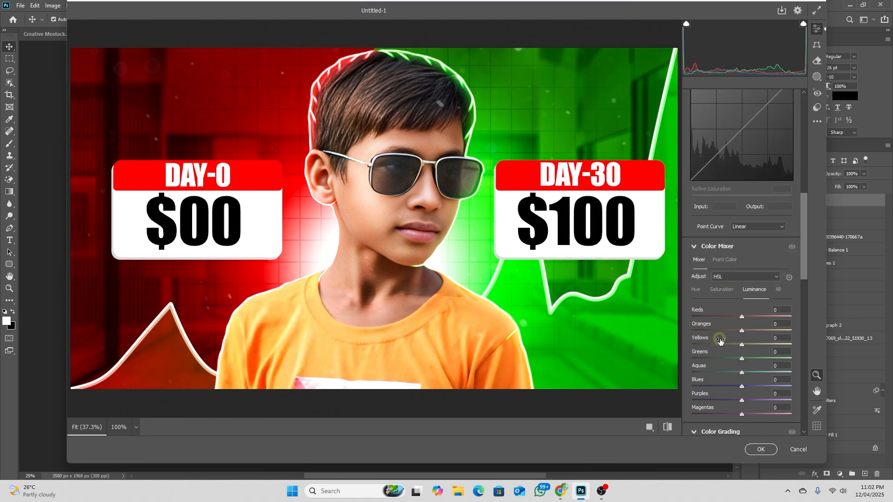
scroll(719, 340, down, 15)
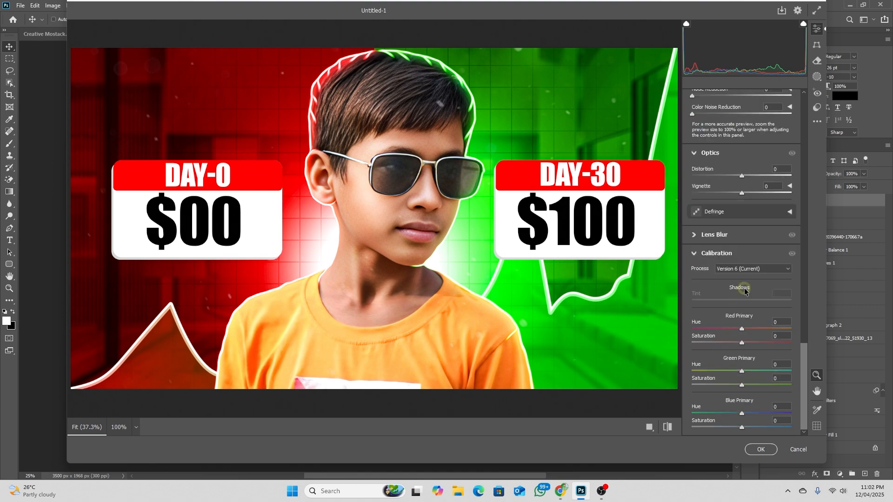
scroll(738, 307, up, 20)
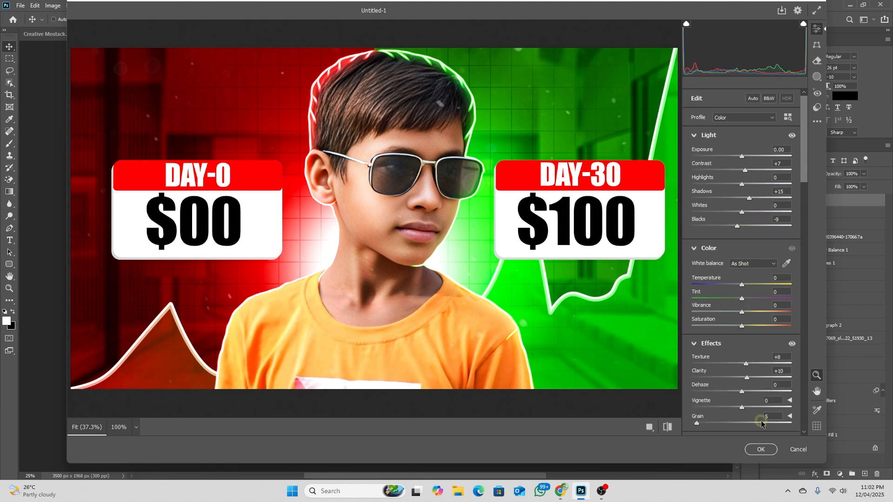
click(761, 449)
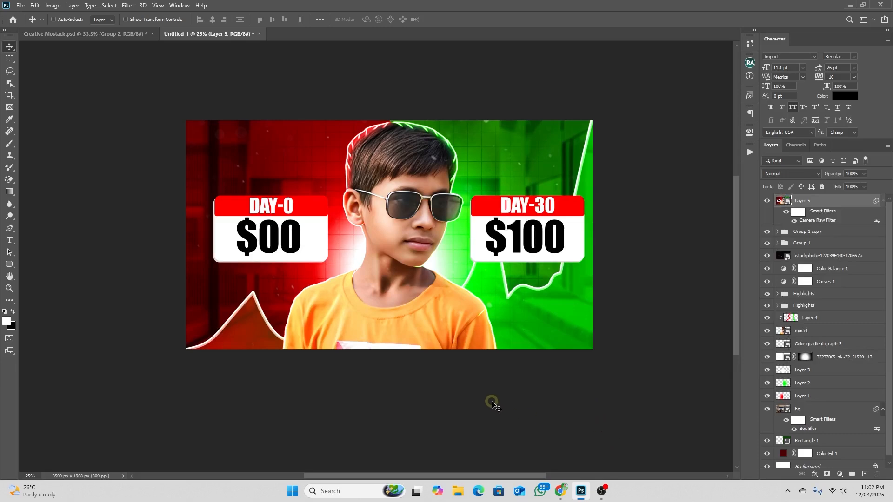
Save a JPEG copy of the thumbnail as "Untitled-1 copy.jpg" in the Downloads folder at quality 11, Baseline ("Standard")
key(ctrl+alt+s)
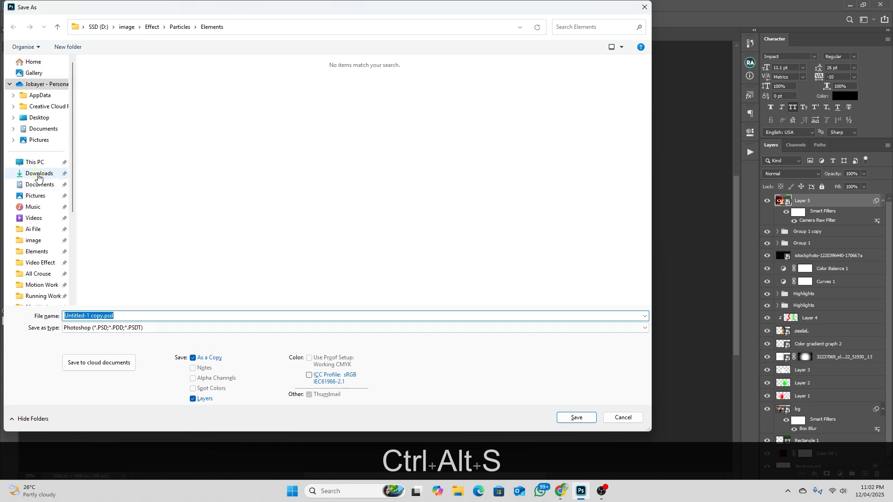
click(39, 173)
click(77, 328)
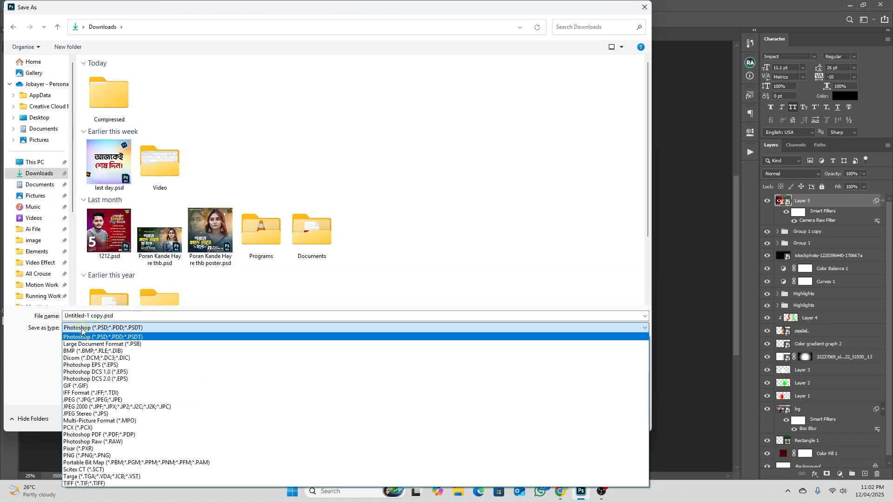
click(110, 401)
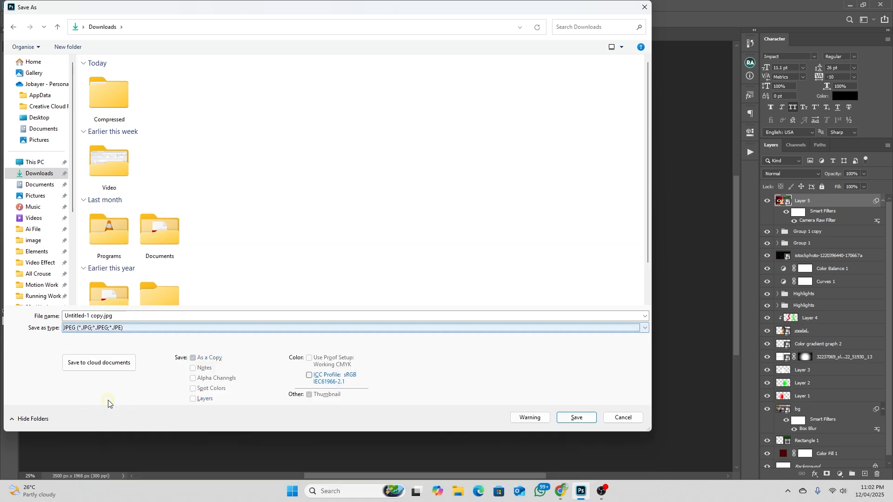
click(575, 418)
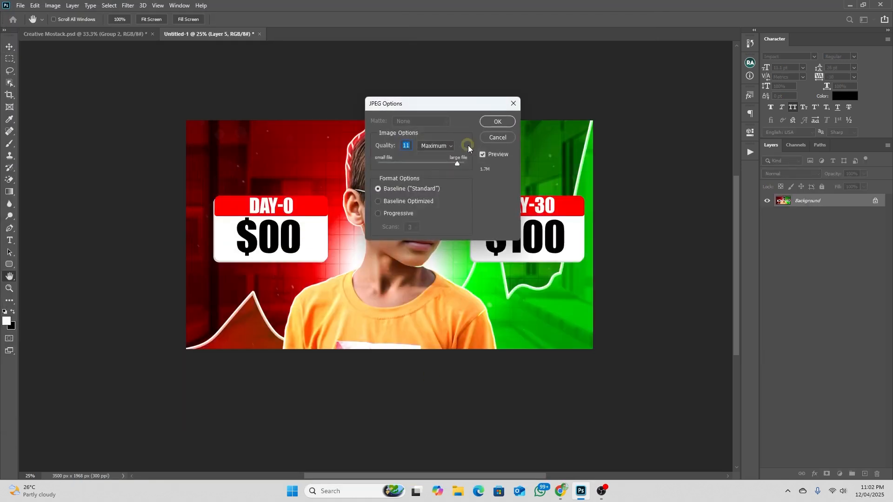
click(496, 122)
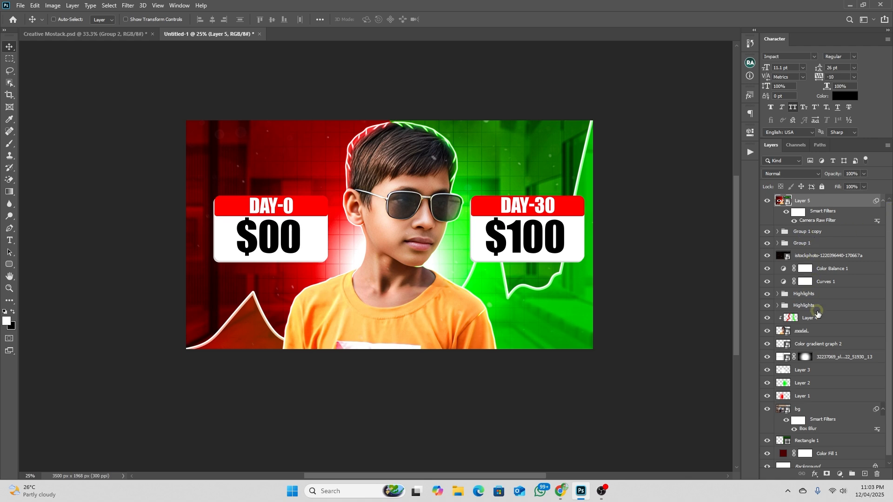
scroll(824, 309, down, 1)
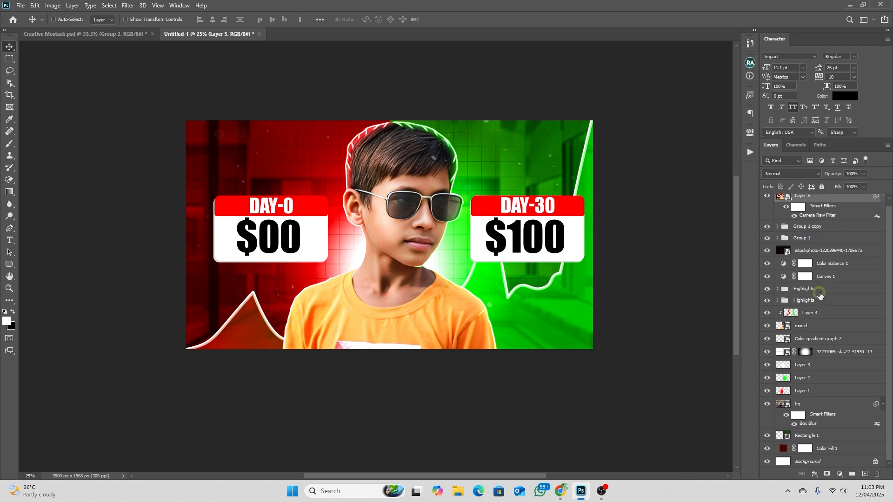